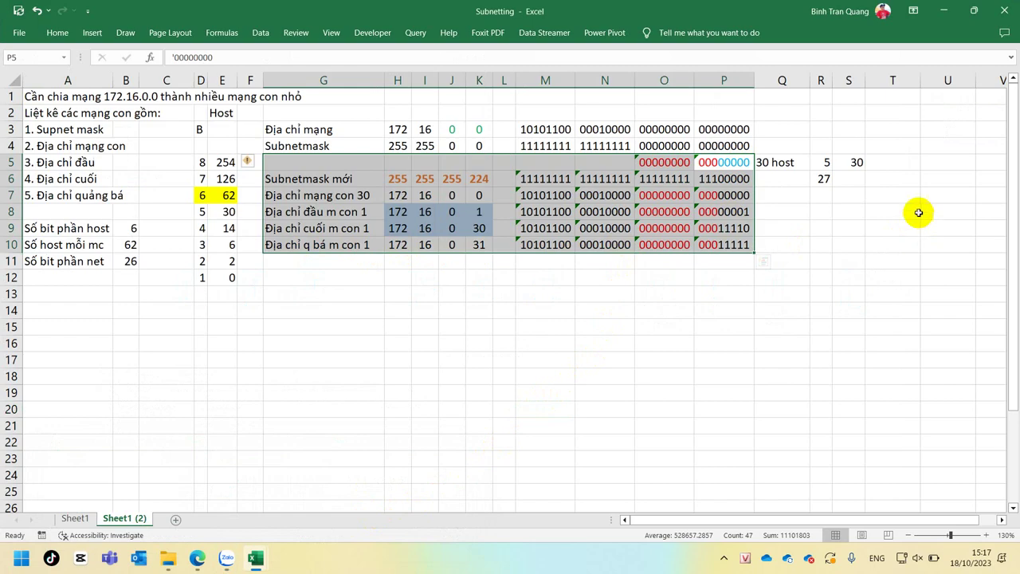
Examine the network address octets in H3:K3 and their binary equivalents in M3:P3
scroll(917, 185, "up", 2, "ctrl")
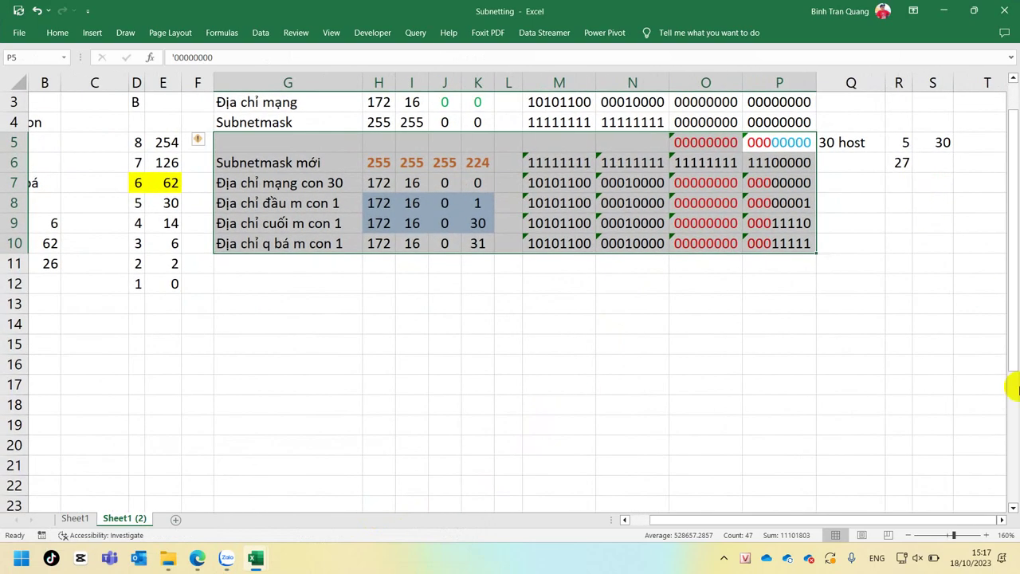
scroll(996, 518, "right", 2)
scroll(965, 455, "up", 1)
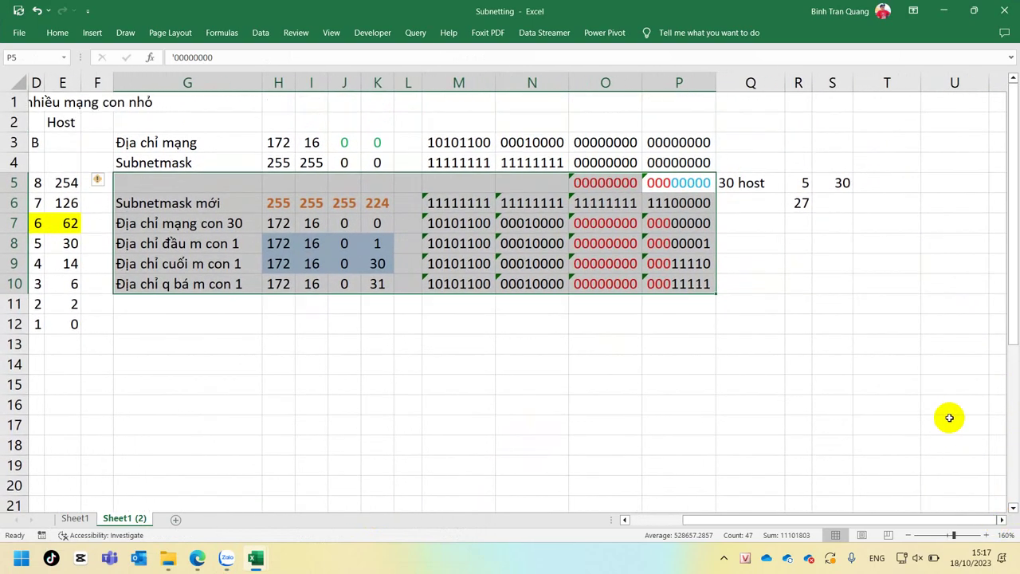
left_click(278, 142)
left_click(309, 142)
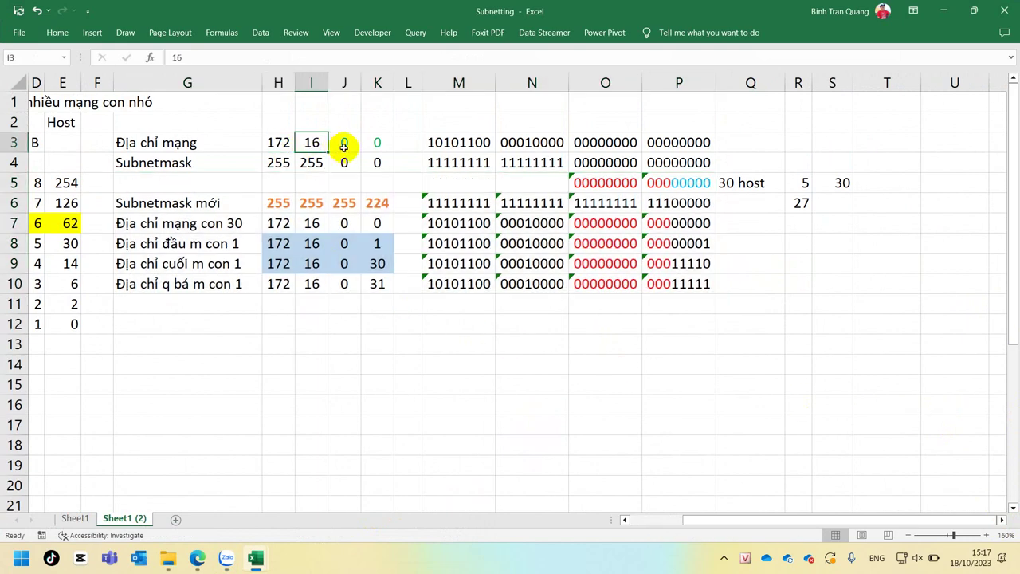
left_click(344, 144)
left_click(377, 143)
left_click_drag(433, 143, 655, 145)
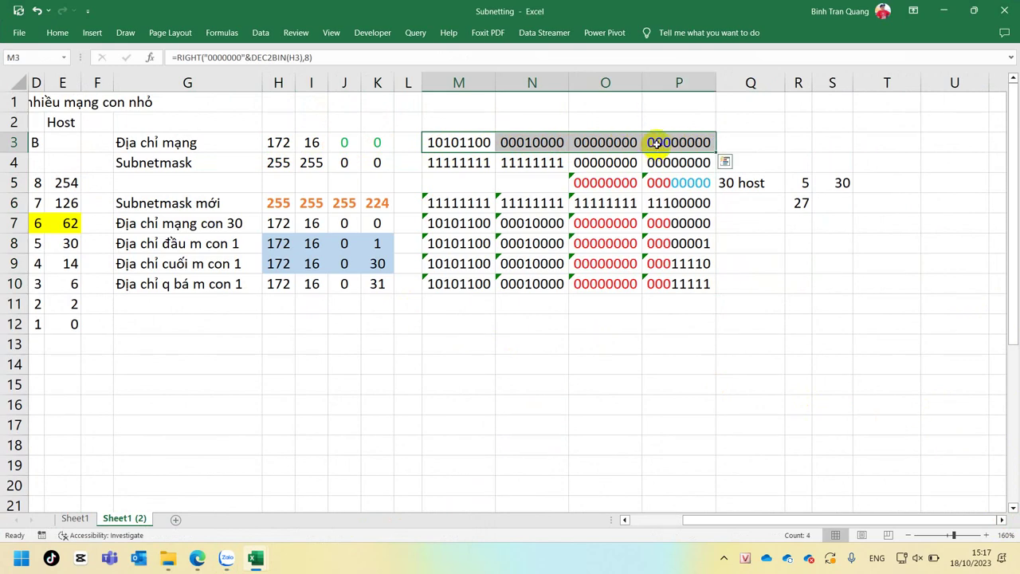
Examine the subnet mask octets in H4:K4, then its binary network part in M4:N4 and host part in O4:P4
left_click(284, 162)
left_click(311, 162)
left_click(344, 162)
left_click(402, 165)
left_click(374, 162)
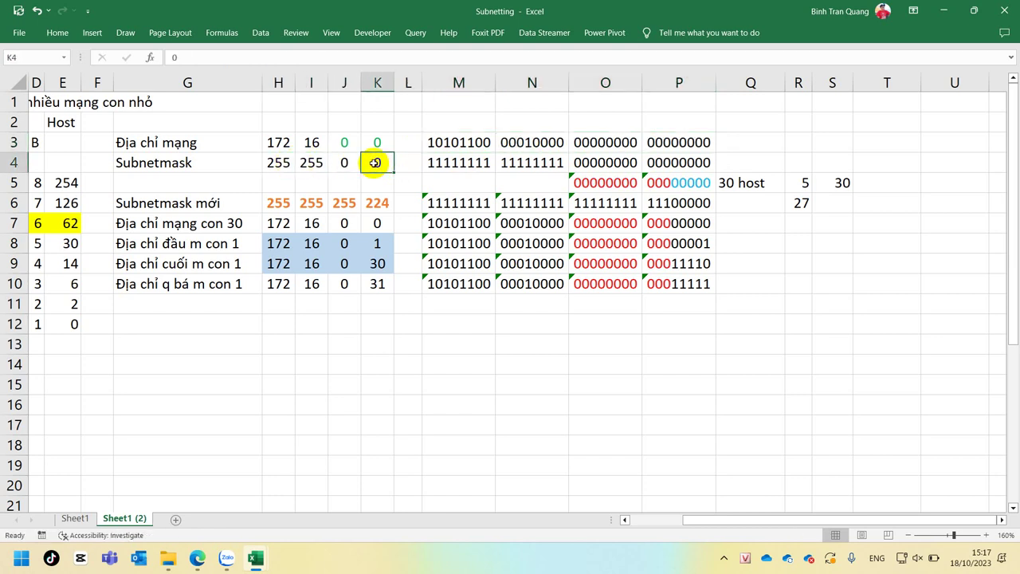
left_click_drag(447, 164, 516, 163)
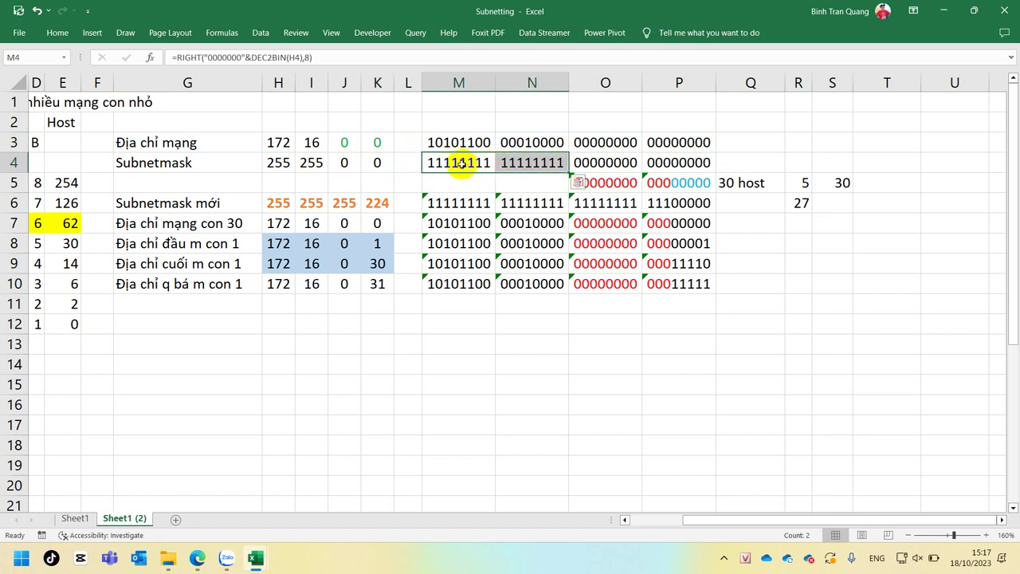
left_click(588, 162)
left_click_drag(588, 162, 683, 163)
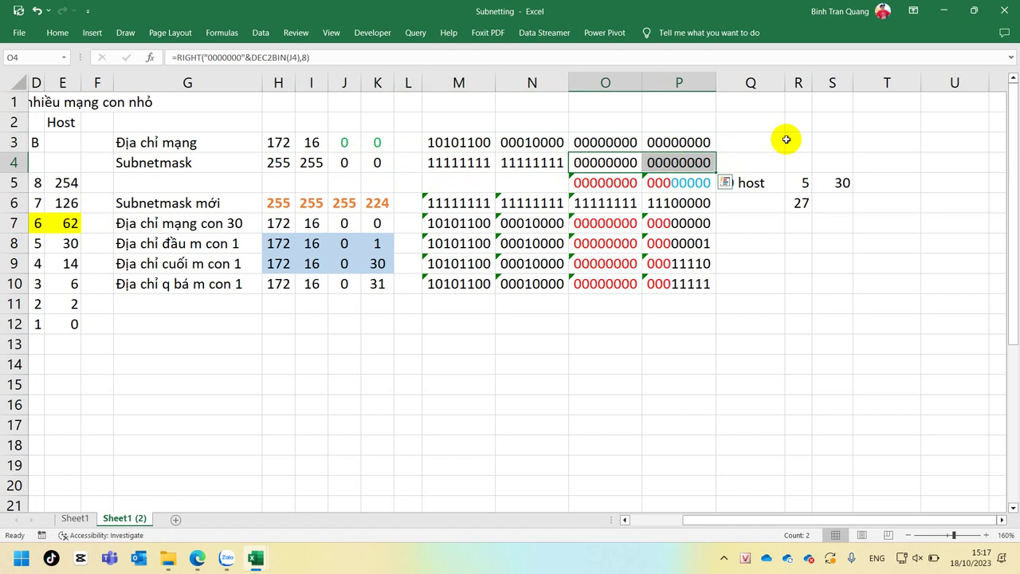
Review the host requirement in Q5, the host formula in S5 and the host-bit options in column D
left_click(779, 223)
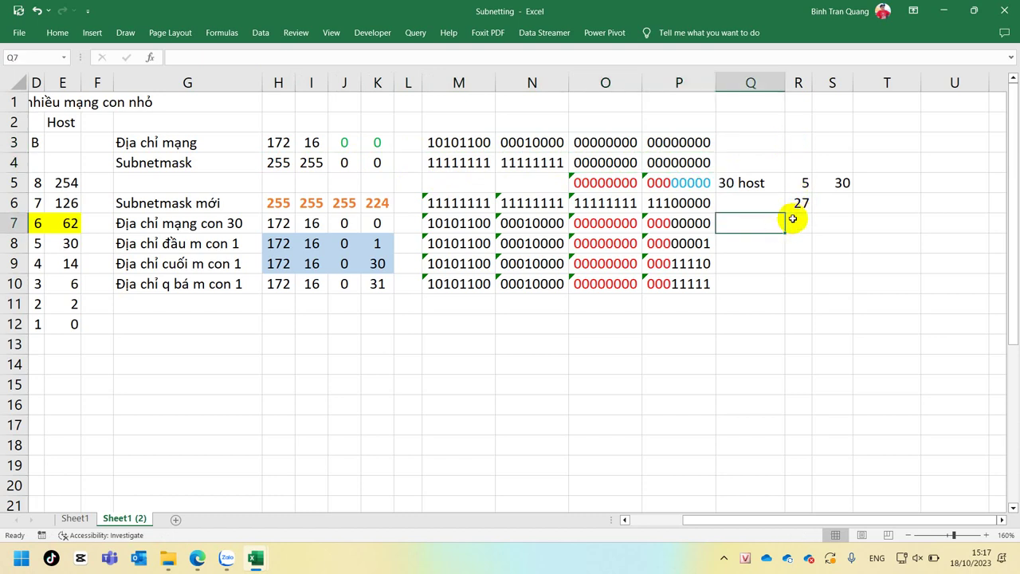
left_click(836, 182)
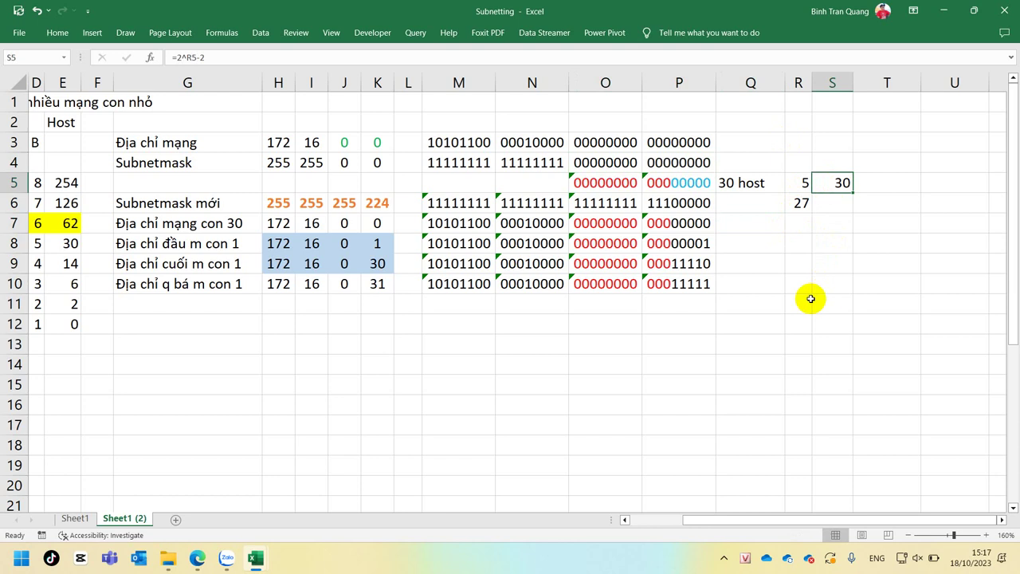
left_click(750, 183)
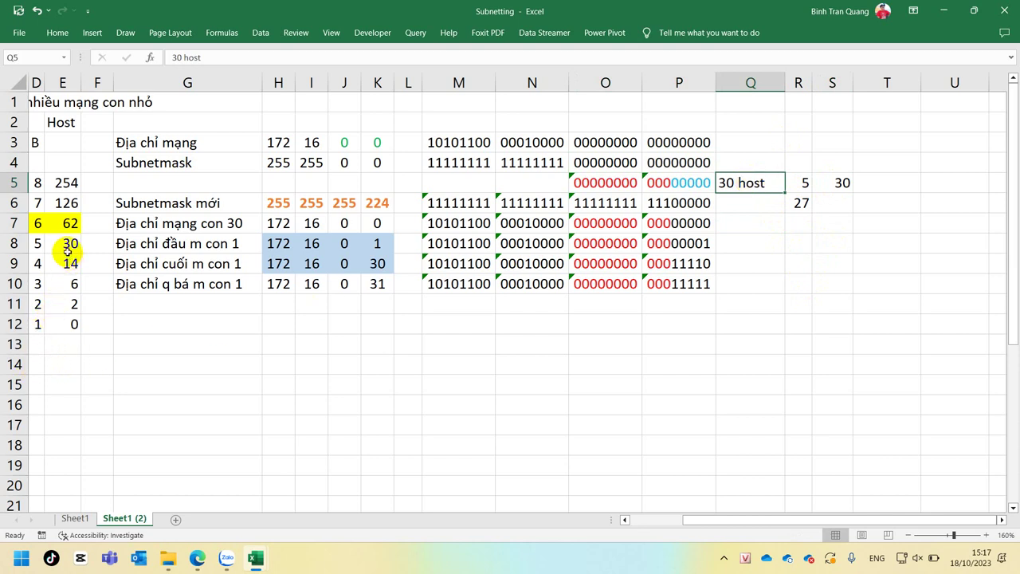
left_click(37, 306)
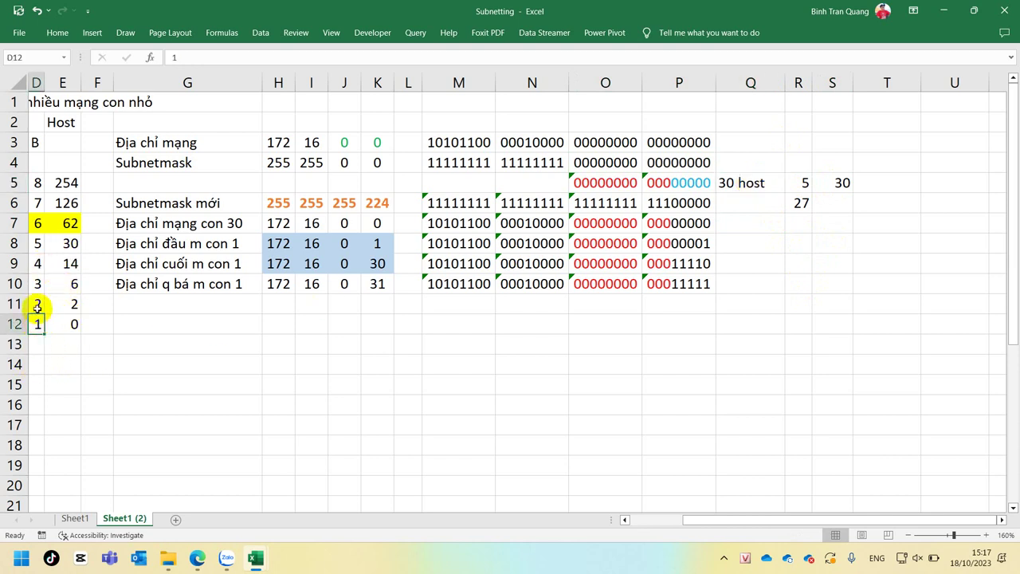
left_click(37, 283)
left_click(37, 263)
left_click(37, 243)
left_click(38, 223)
left_click(40, 204)
left_click(39, 182)
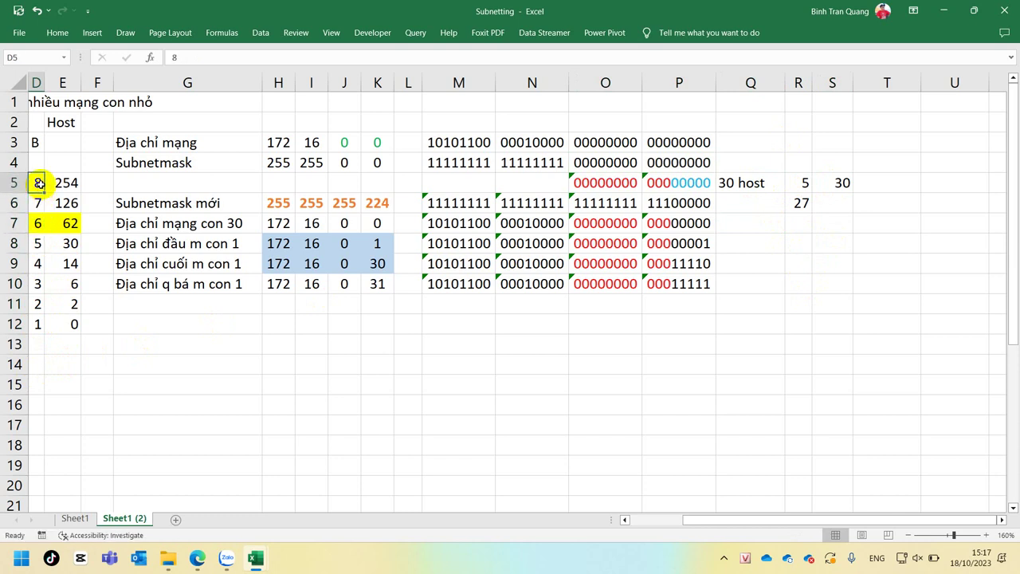
Try 4 host bits in R5 and check the host count calculated in S5
left_click(803, 185)
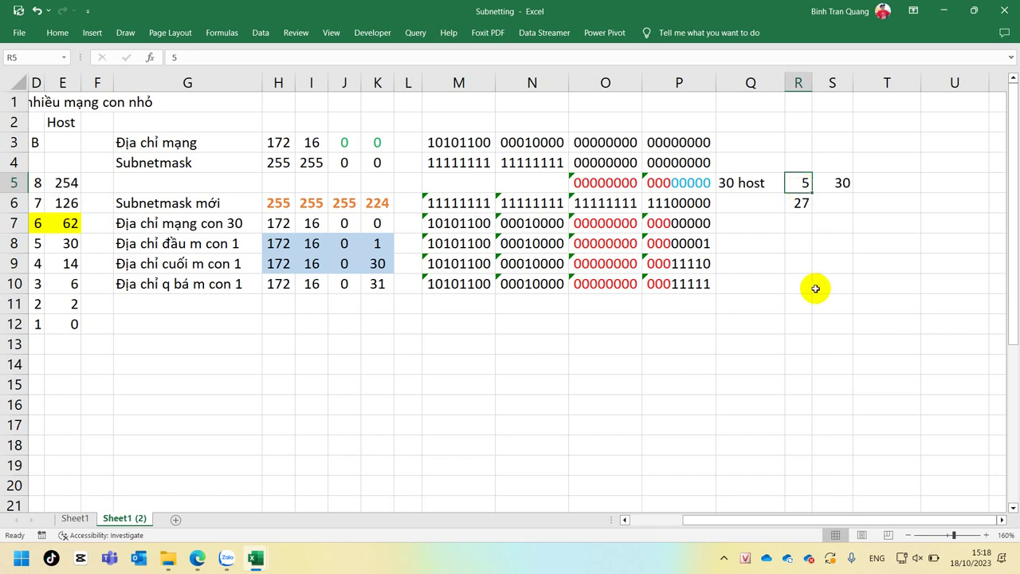
type("4")
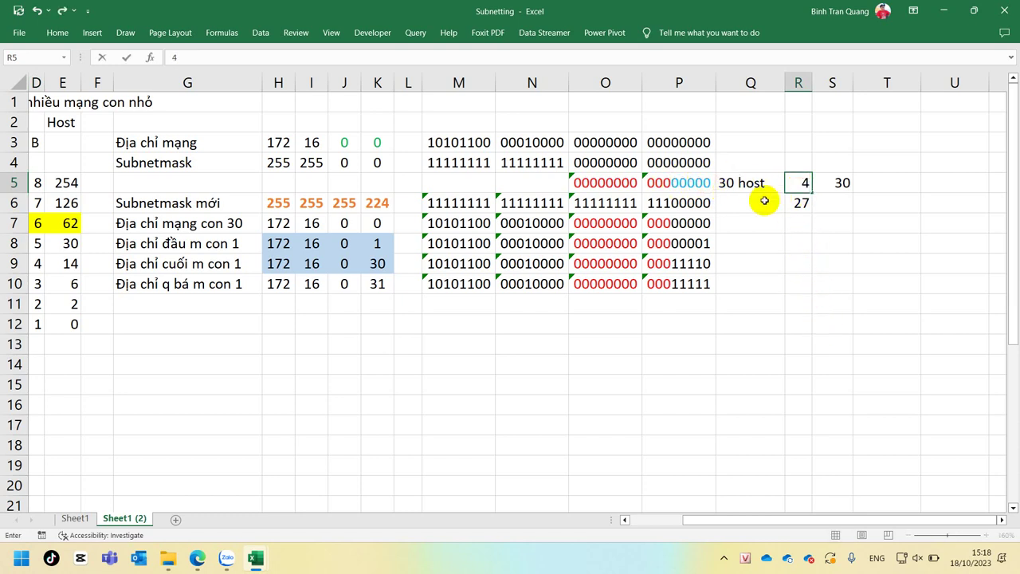
left_click(806, 225)
left_click(843, 182)
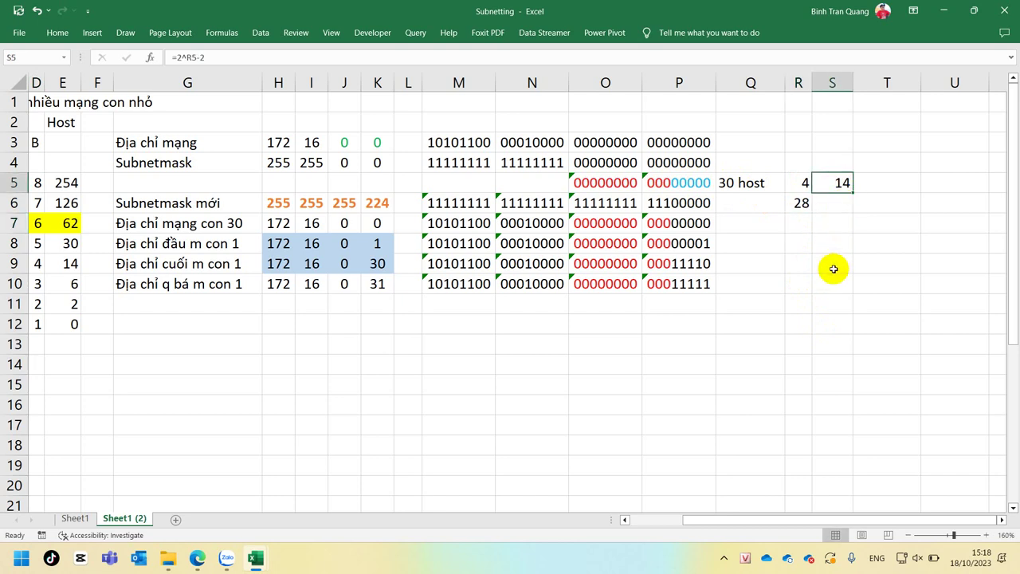
Set the host bits in R5 to 5 and check the host-count formula in S5
left_click(801, 182)
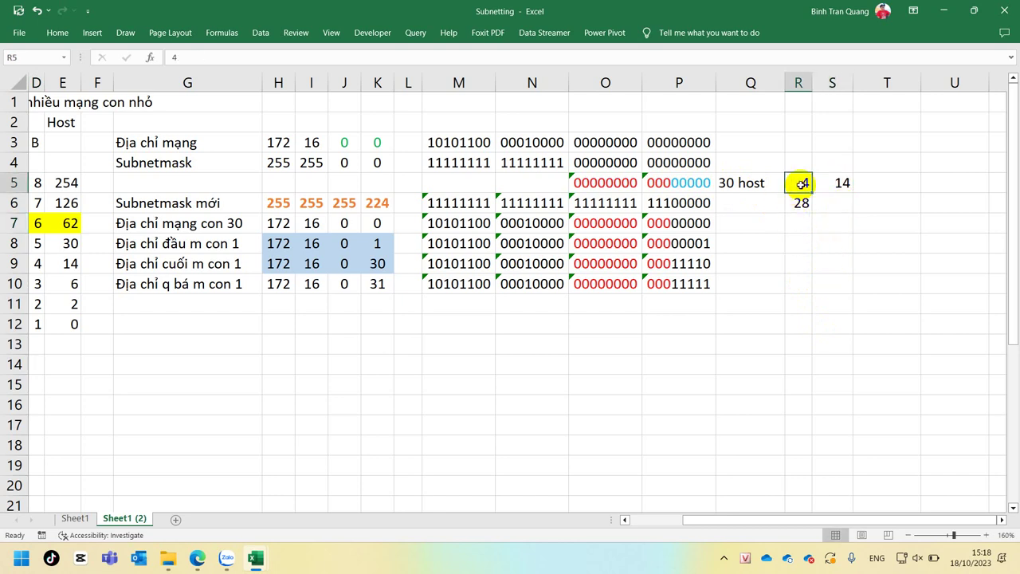
type("5")
left_click(820, 239)
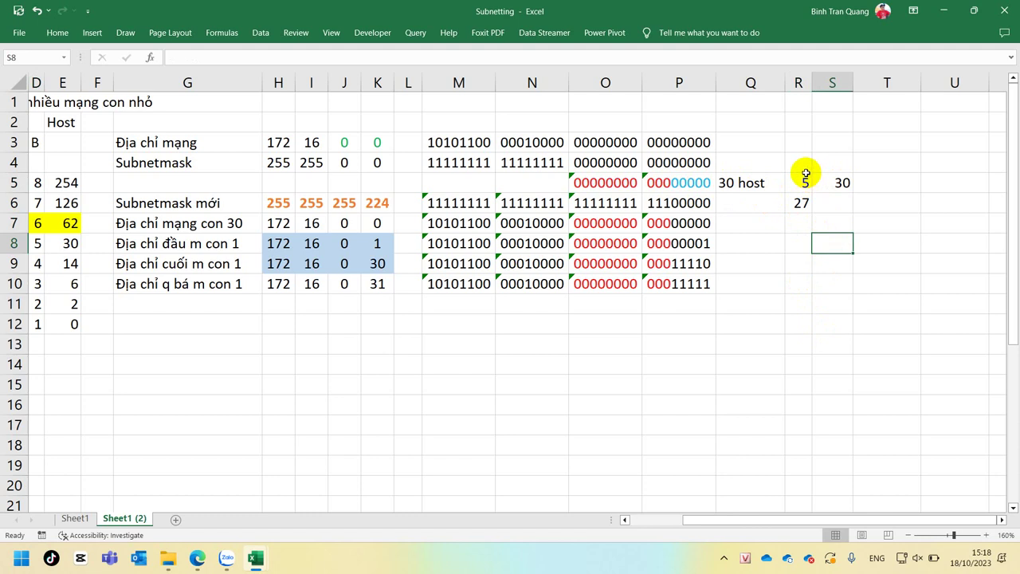
left_click(801, 180)
left_click(830, 184)
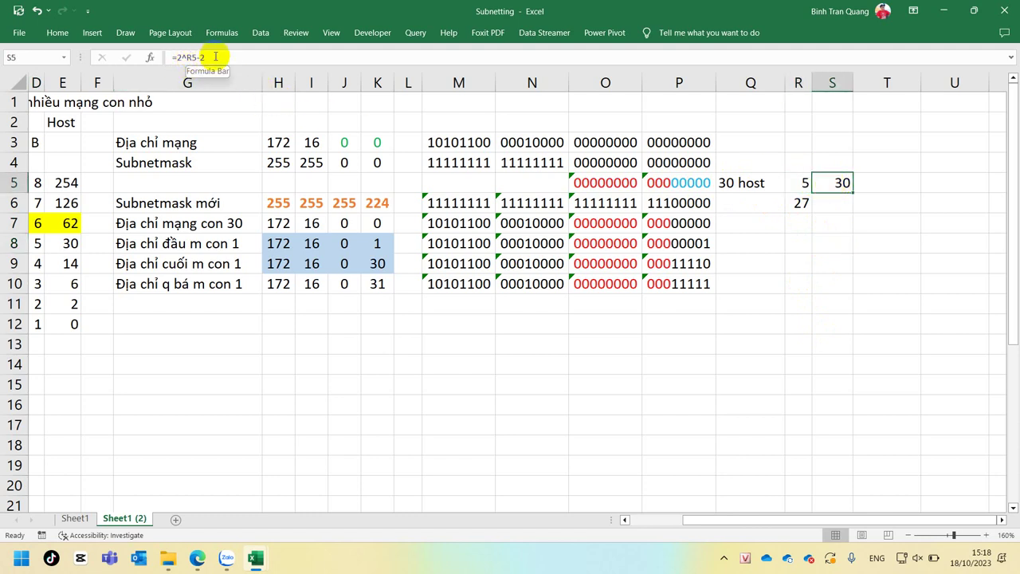
left_click(835, 221)
left_click(832, 184)
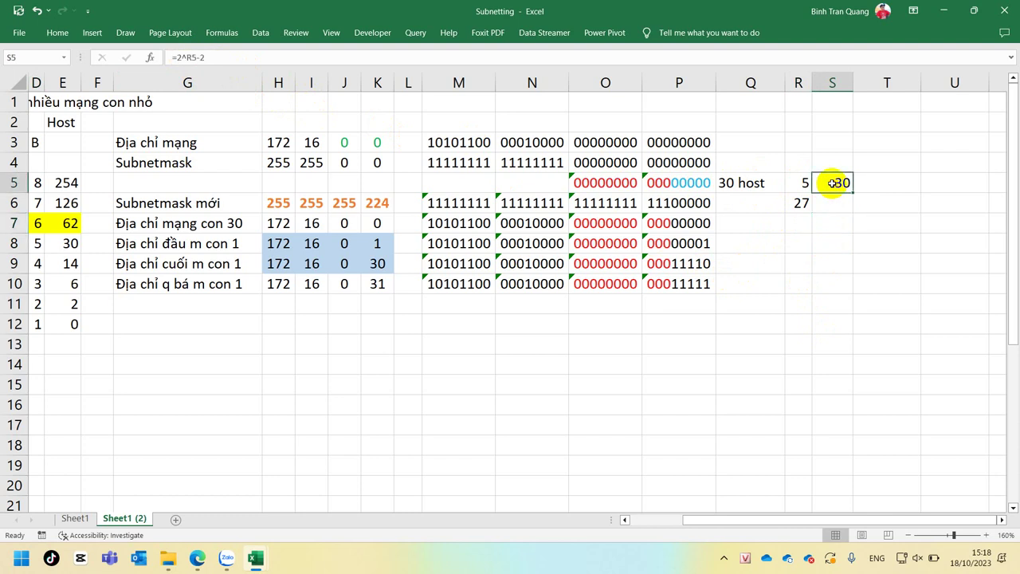
Compare the host requirement in Q5 and host bits in R5 with octets J3:K3 and the binary split in O5:P5
left_click(753, 183)
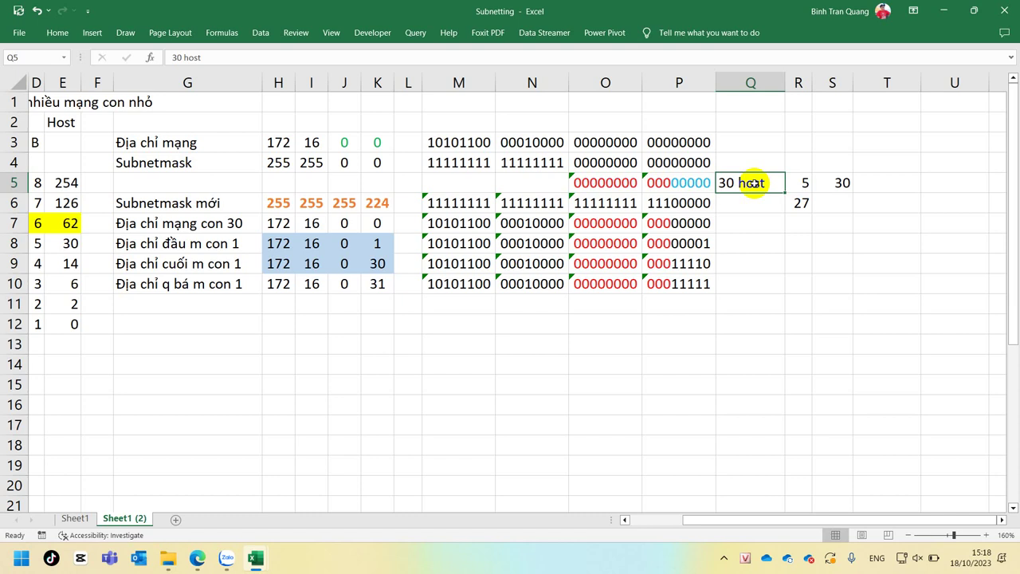
left_click(799, 183)
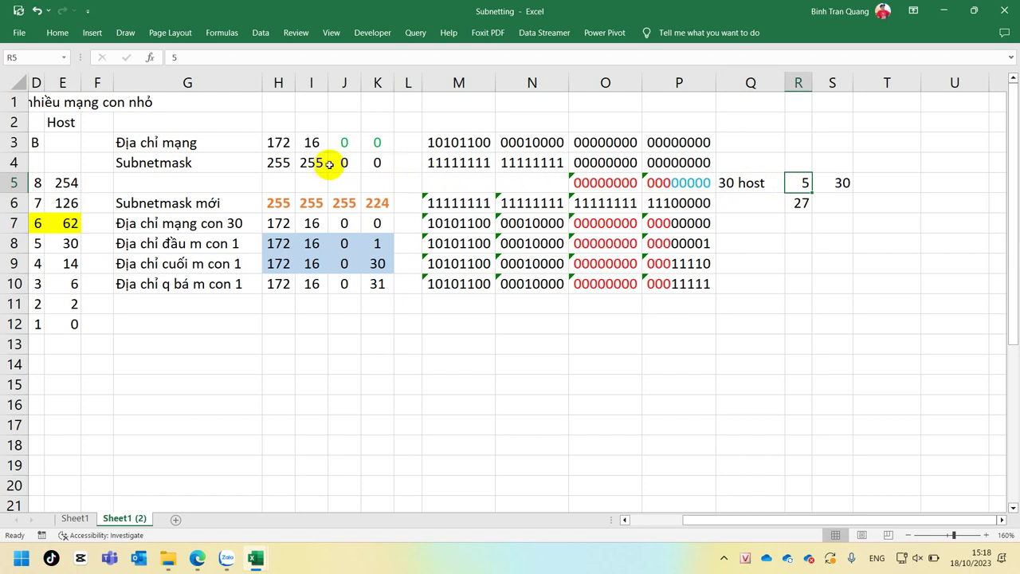
left_click_drag(342, 144, 383, 146)
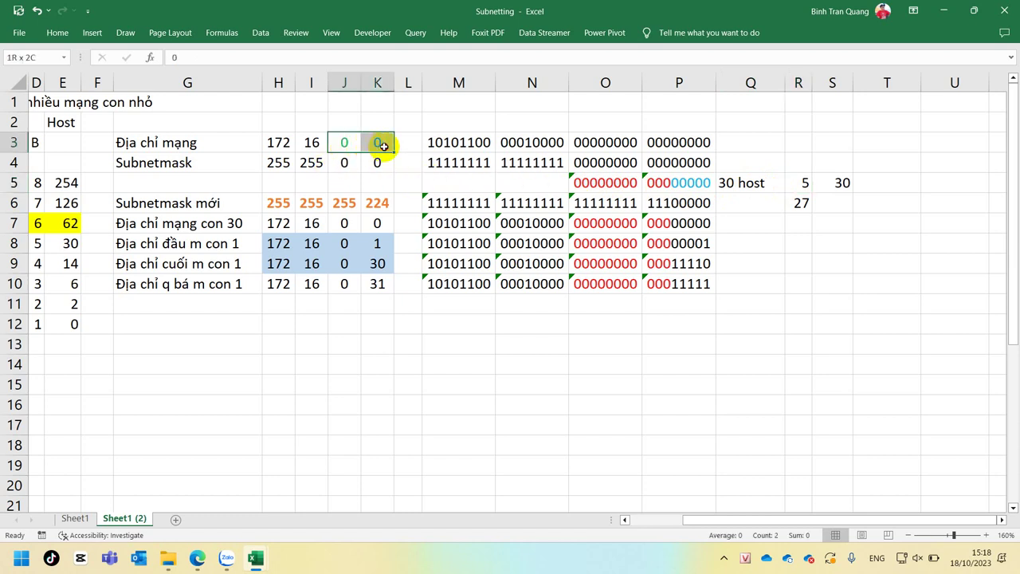
left_click_drag(614, 183, 687, 185)
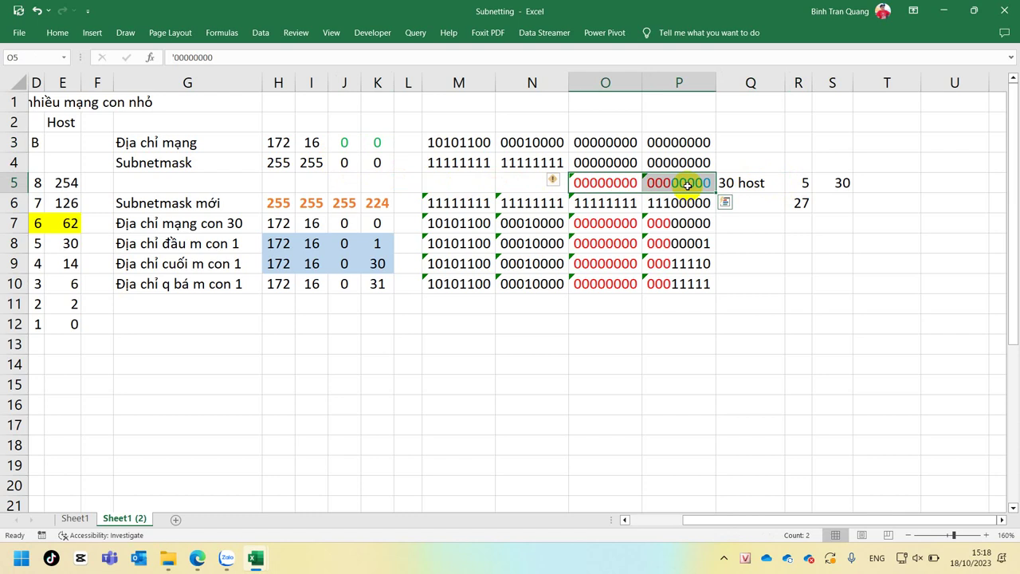
left_click(803, 183)
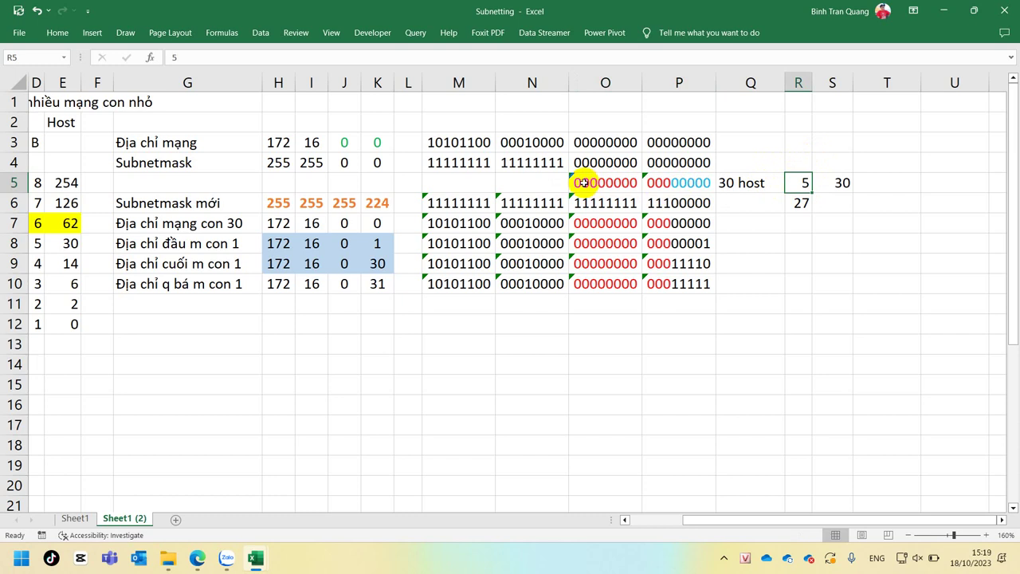
Enlarge the subnetting table and examine the new subnet mask octets in H6:K6
scroll(583, 182, "up", 1)
scroll(584, 183, "up", 1)
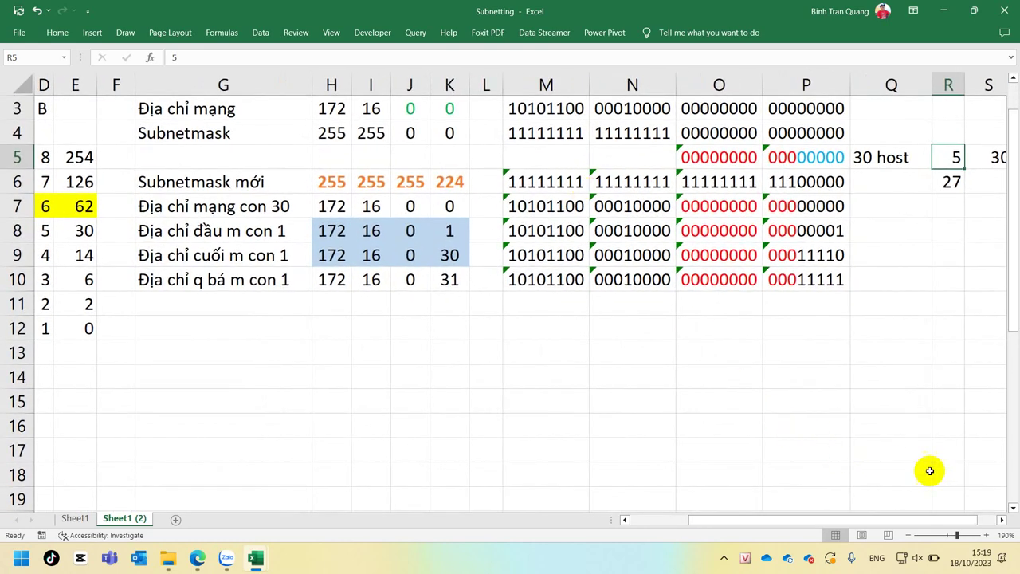
left_click(1003, 520)
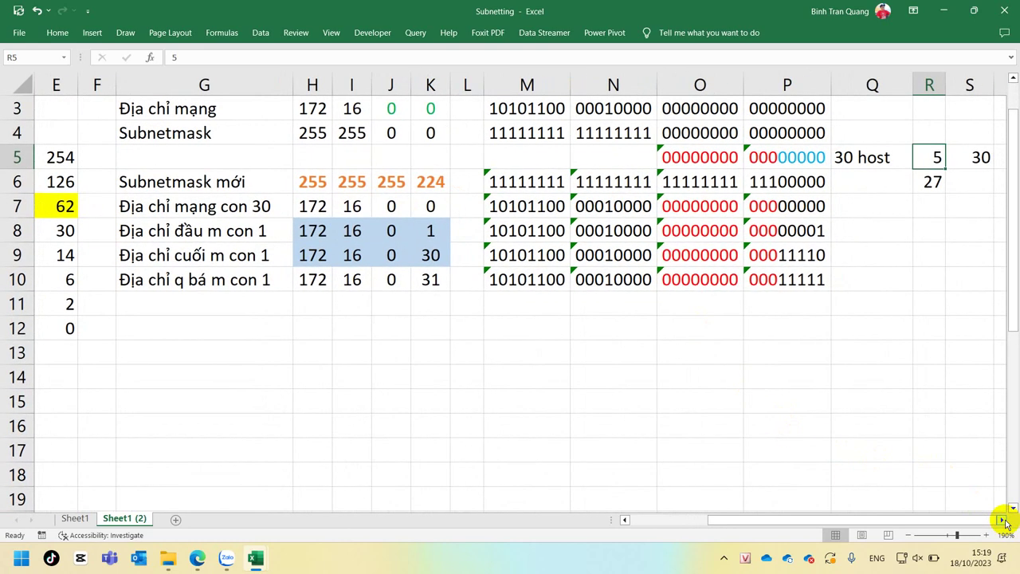
left_click(1003, 521)
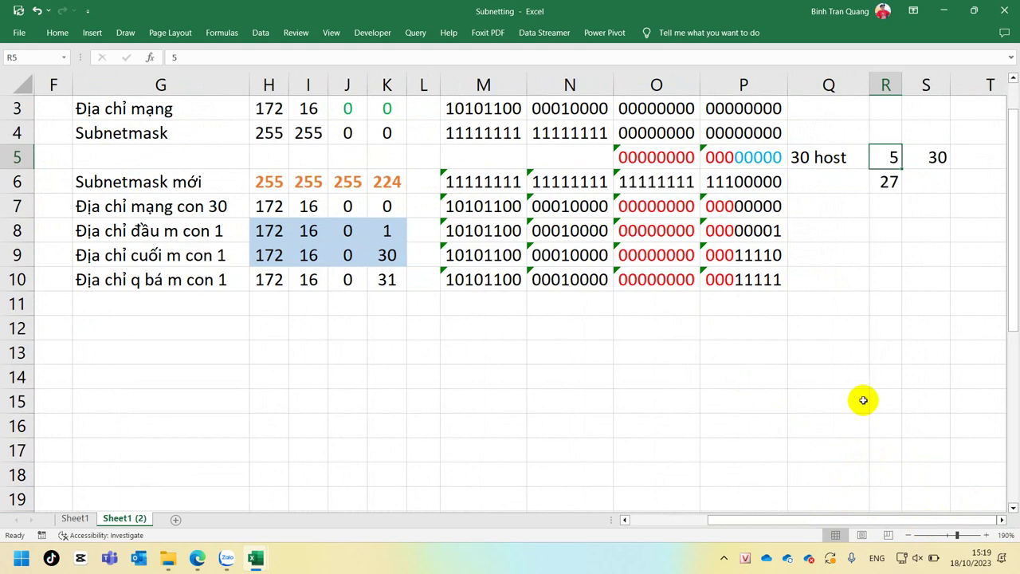
scroll(863, 400, "up", 1)
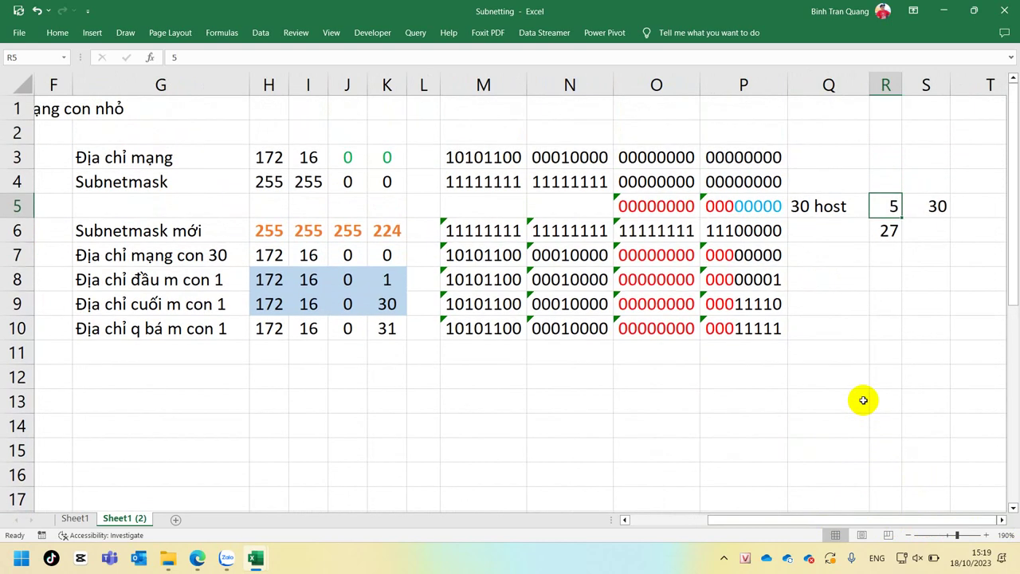
scroll(863, 400, "down", 2)
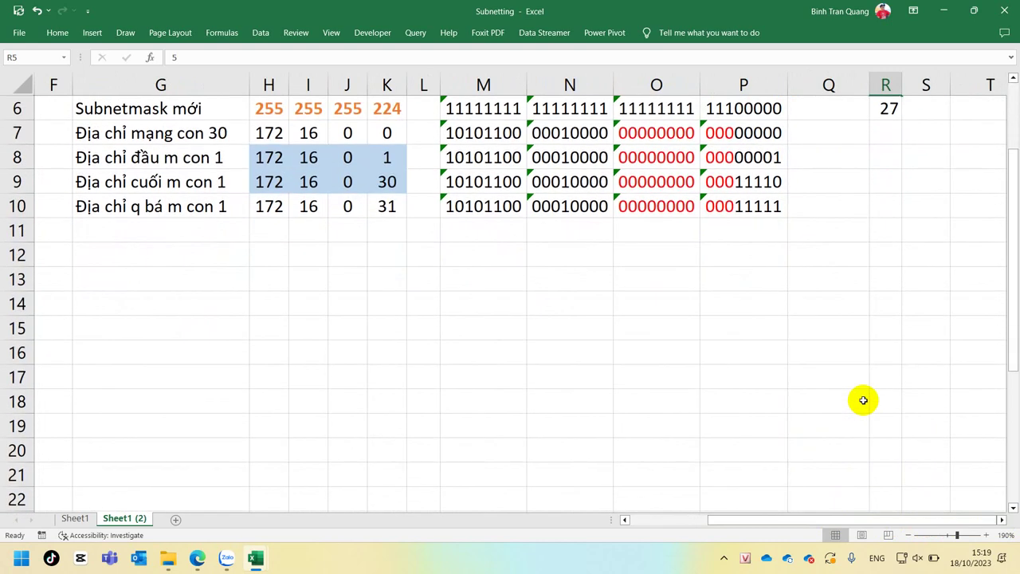
left_click(1013, 78)
left_click(1012, 79)
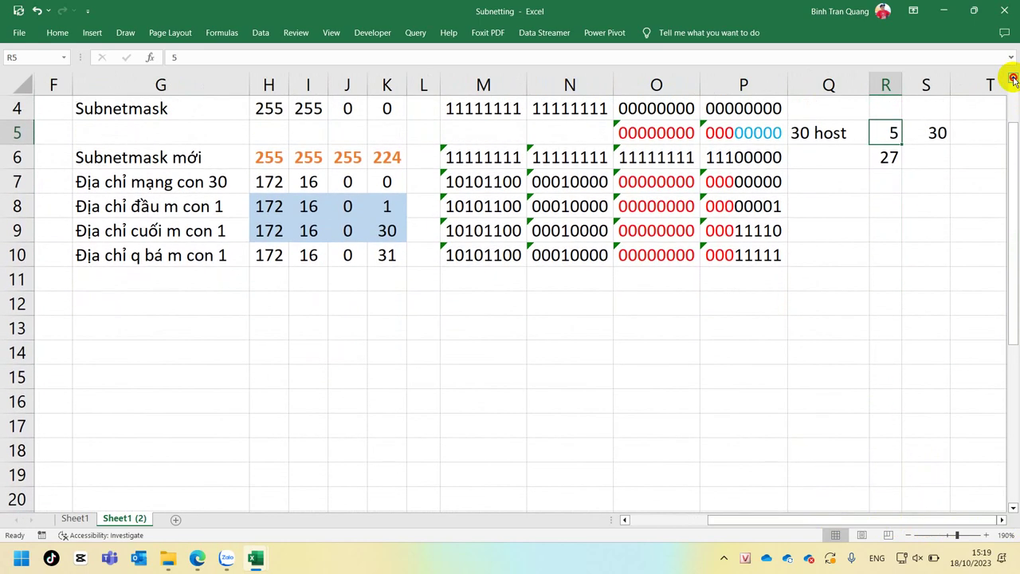
left_click(1013, 78)
left_click(1013, 78)
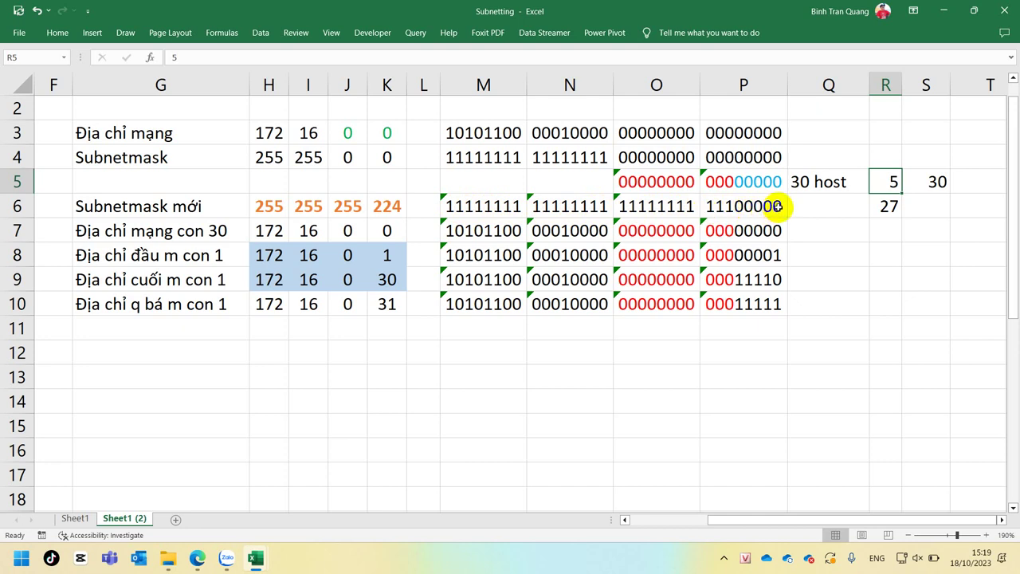
left_click_drag(269, 206, 383, 210)
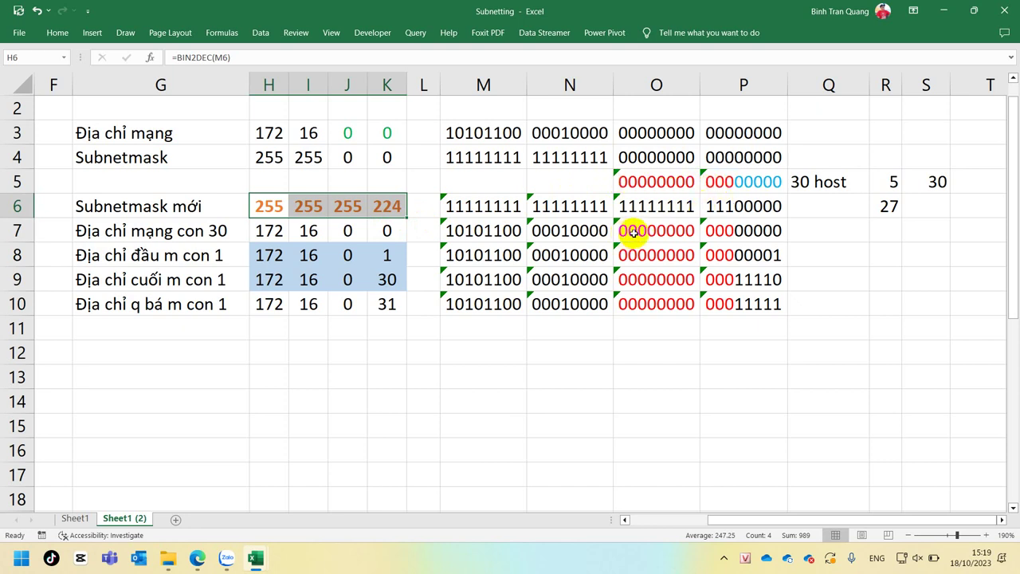
Compare the subnet address's last binary octet in P7 with its decimal in K7, then locate the first-address row
left_click(733, 231)
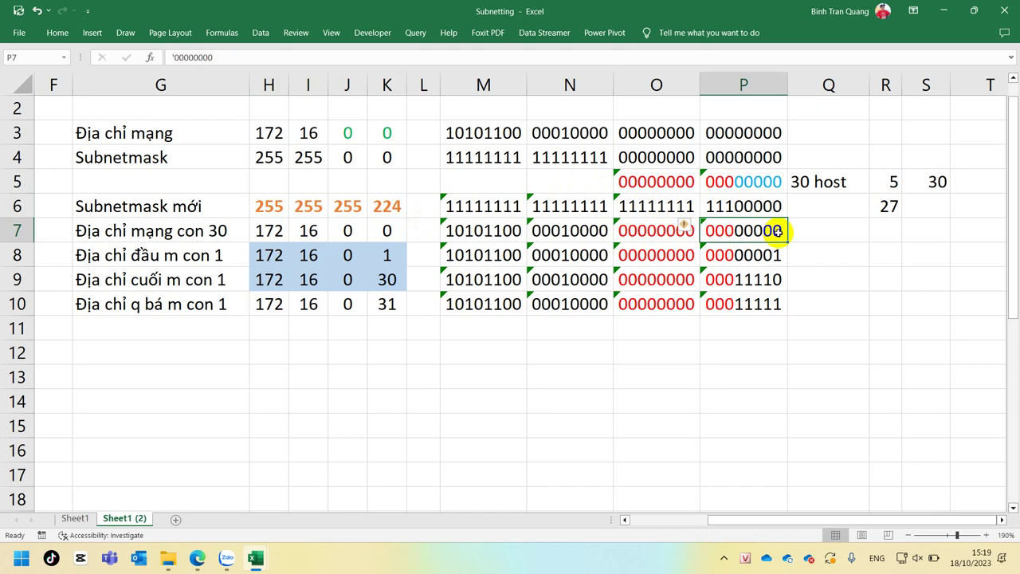
left_click(386, 230)
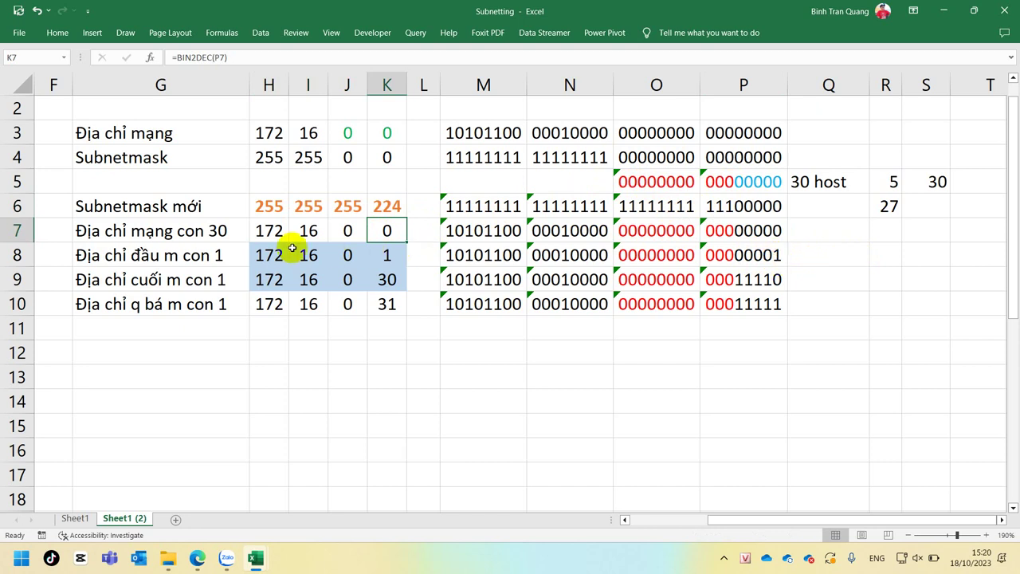
left_click(173, 248)
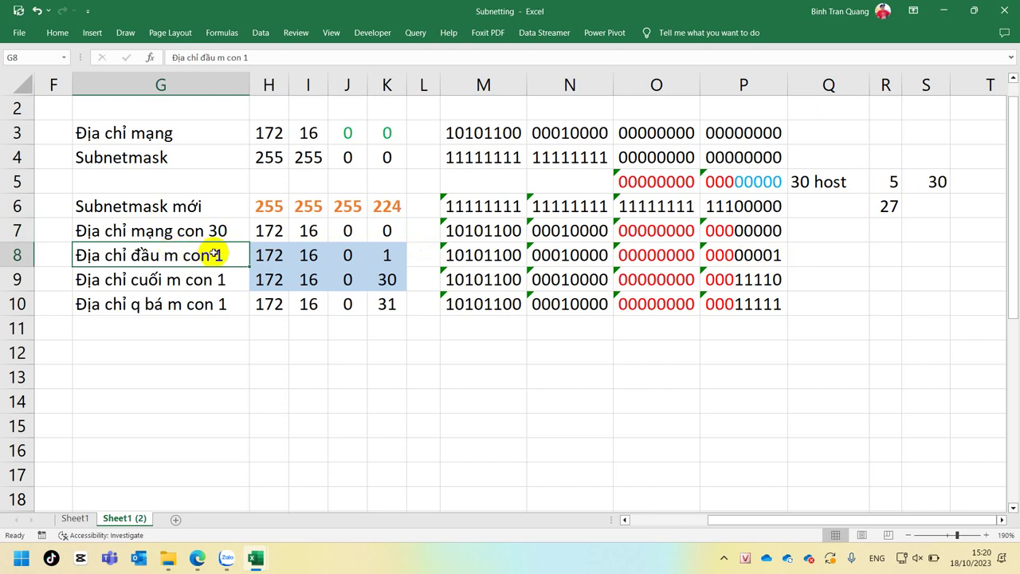
Change the first-address label in G8 to "Địa chỉ đầu m con 30"
key("ctrl+d")
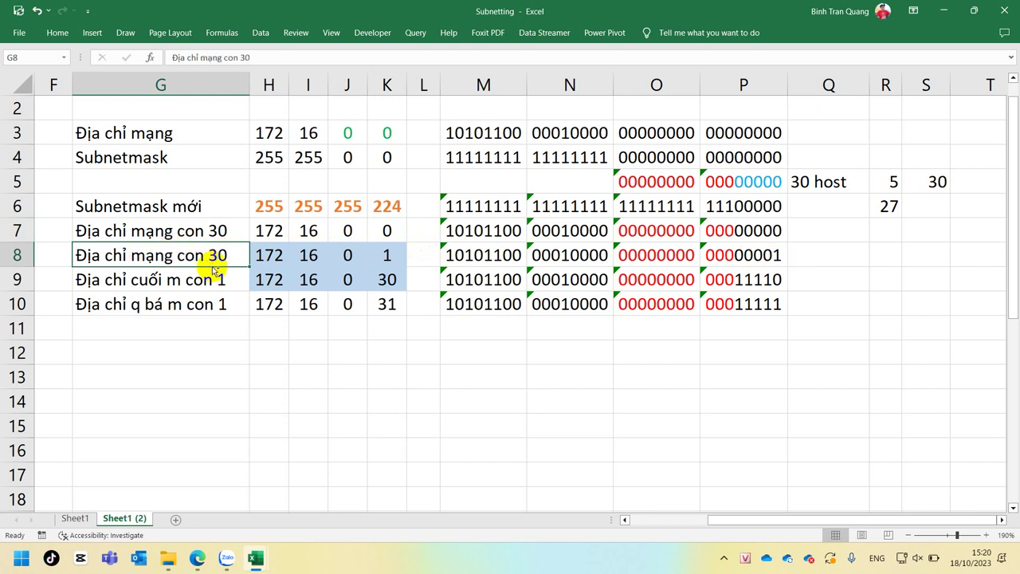
key("ctrl+z")
double_click(226, 256)
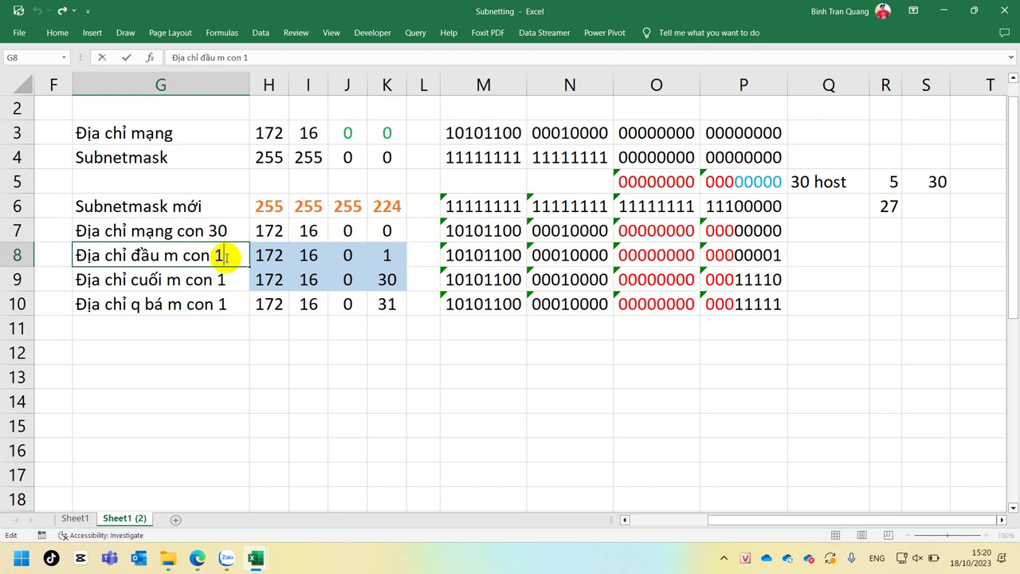
key("BackSpace")
type("30")
key("Return")
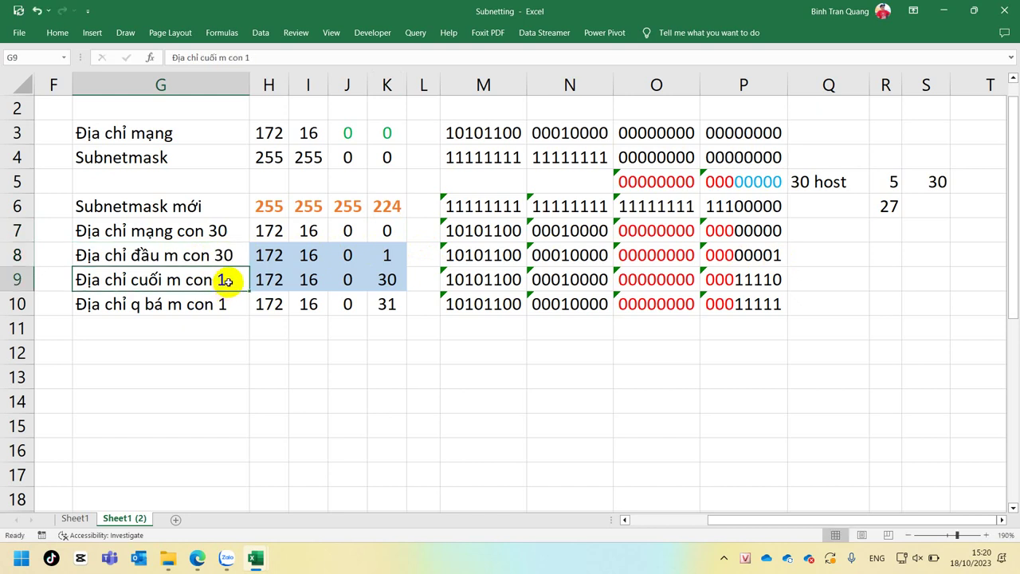
Change the number 1 to 30 at the end of the last-address label in G9 and the broadcast label in G10
double_click(226, 280)
key("BackSpace")
type("30")
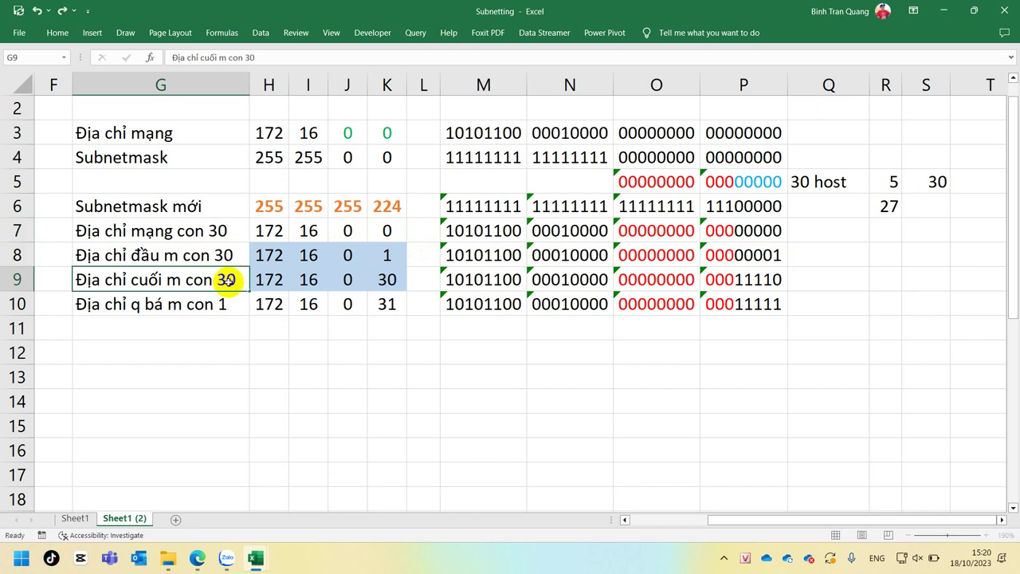
key("Return")
double_click(227, 298)
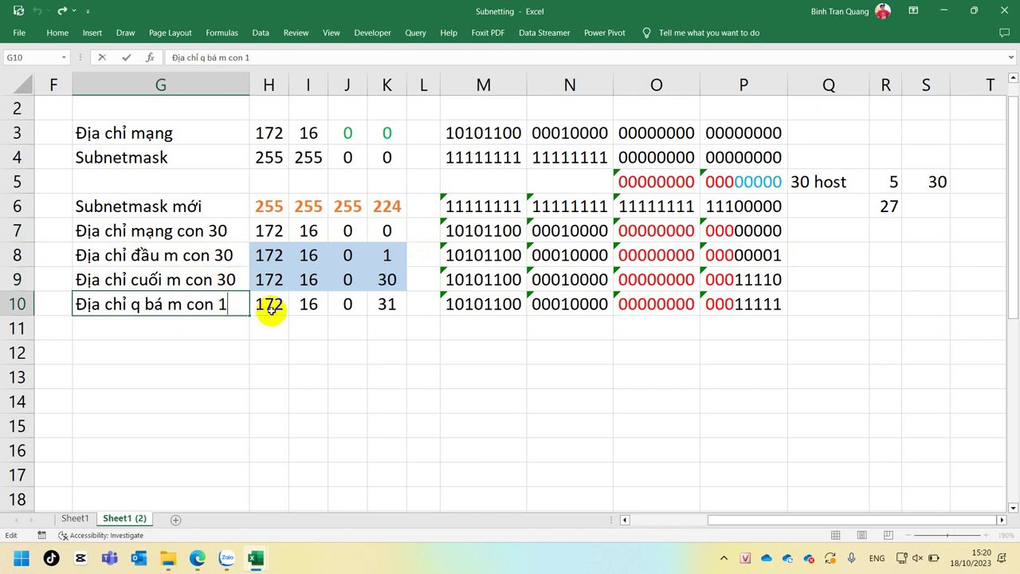
key("BackSpace")
type("30")
key("Return")
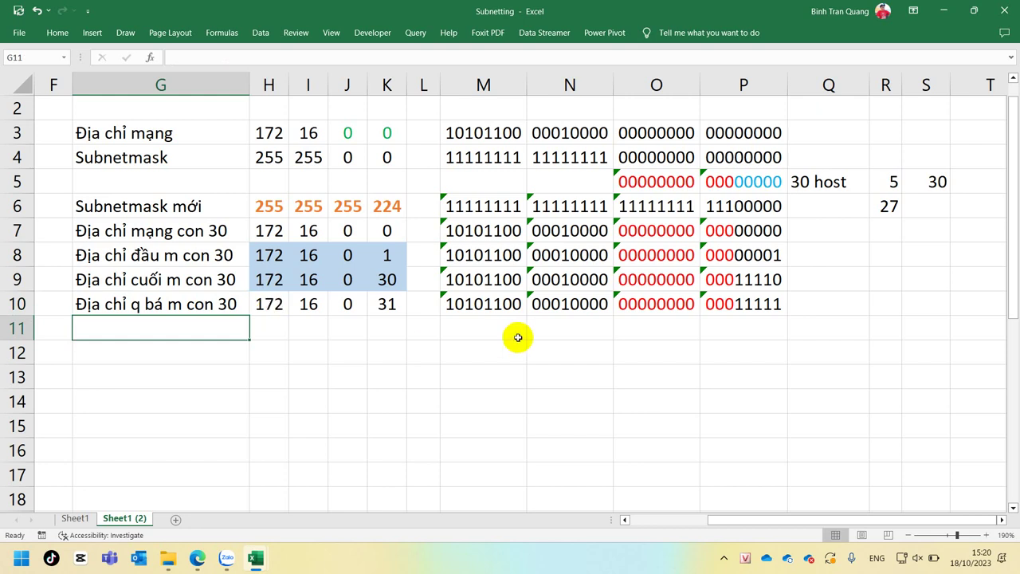
Copy the 30-host subnet block G5:S10 and paste it starting at G12
left_click(777, 283)
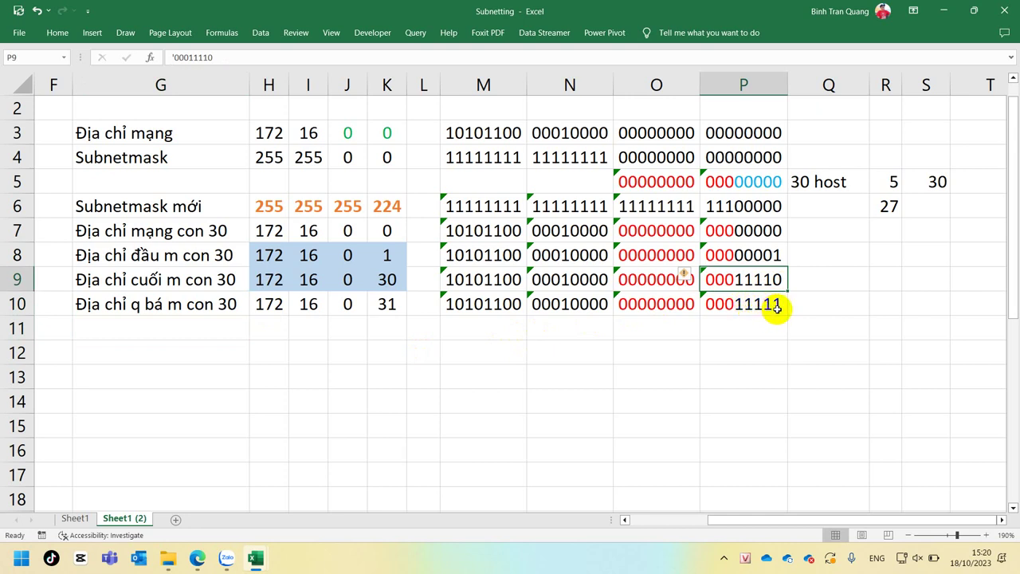
left_click(182, 304)
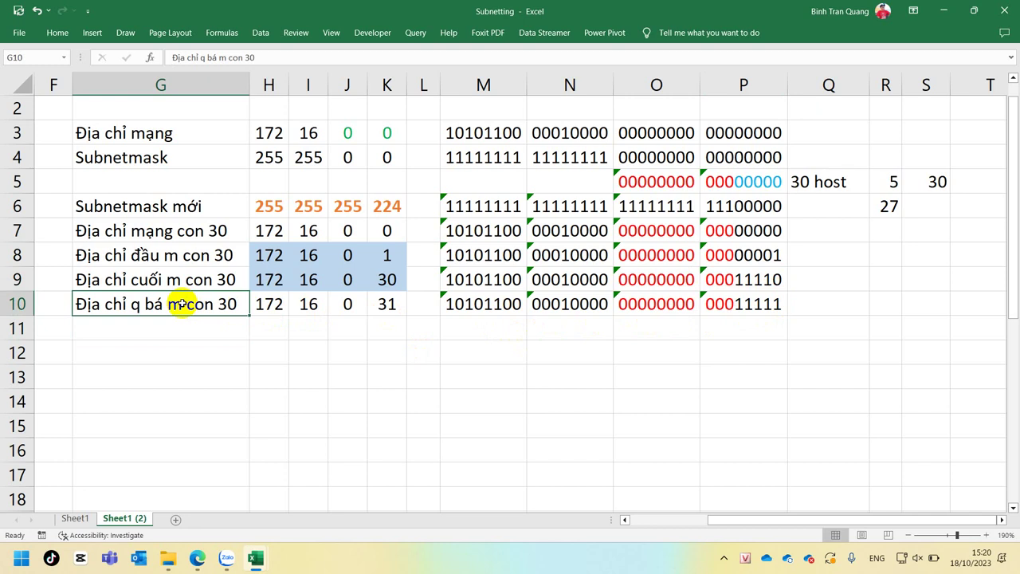
left_click_drag(112, 181, 911, 313)
key("ctrl+c")
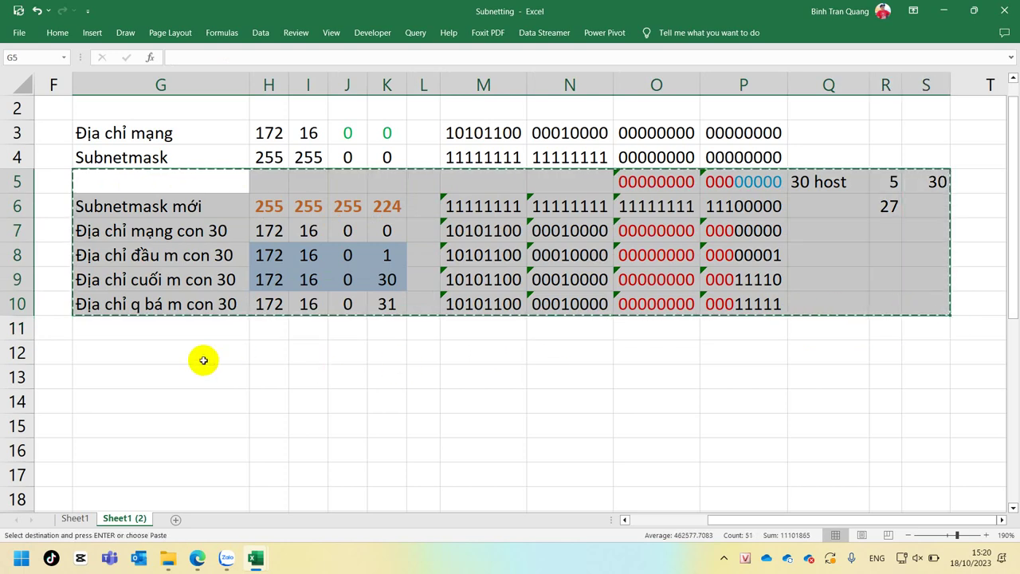
left_click(169, 355)
key("Return")
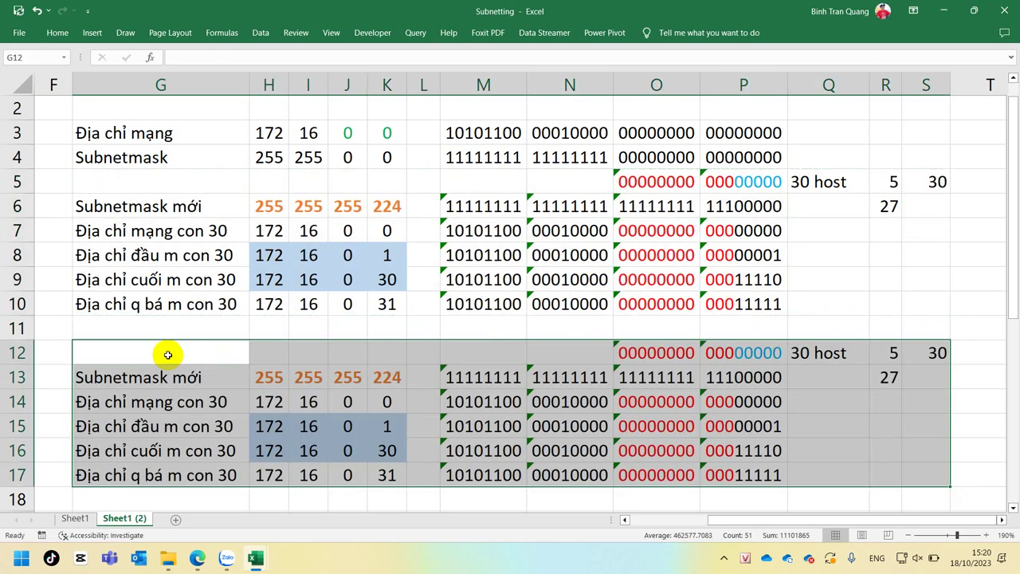
Change the copied block's host requirement in Q12 to "300 host"
double_click(808, 351)
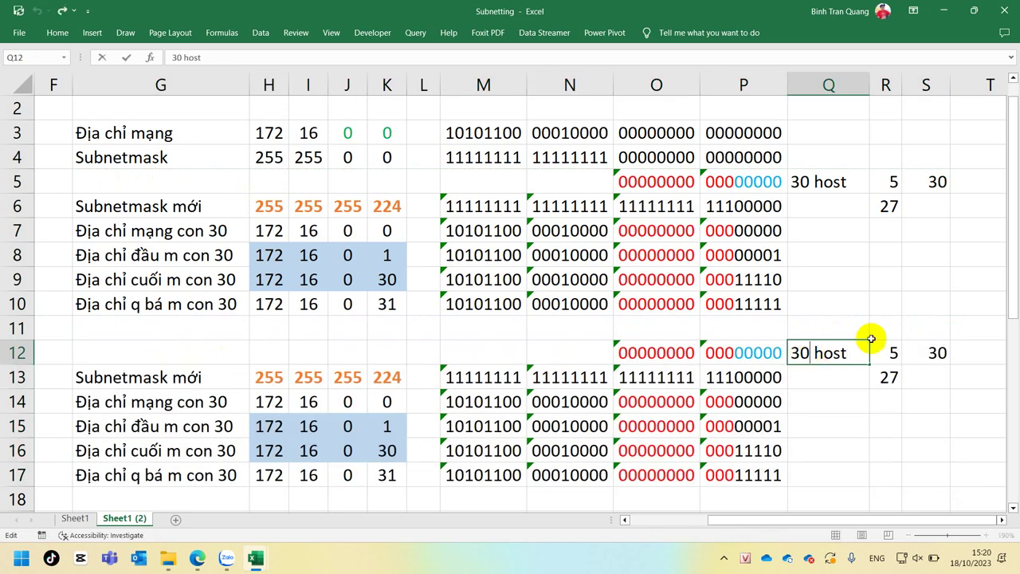
type("0")
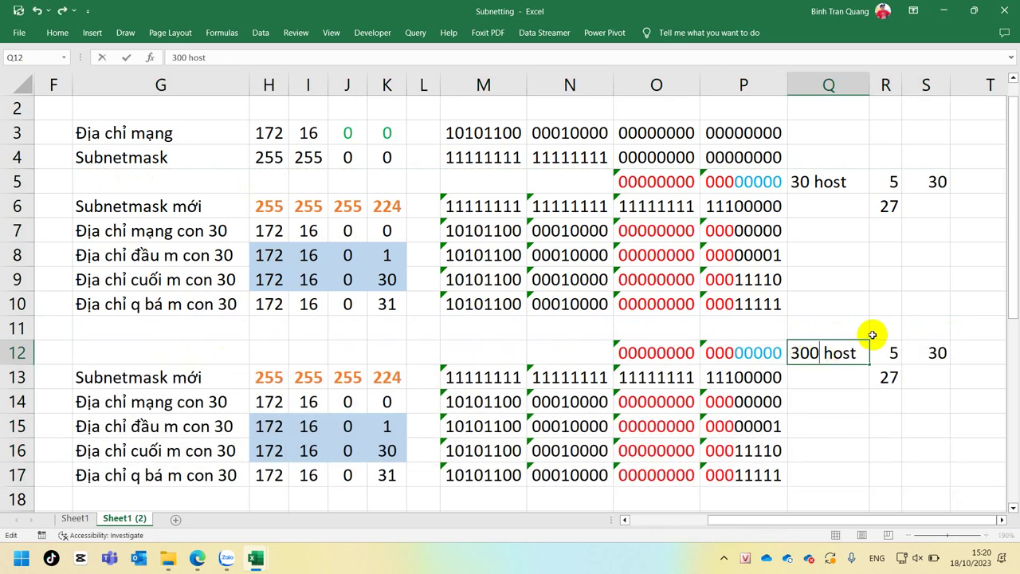
key("Return")
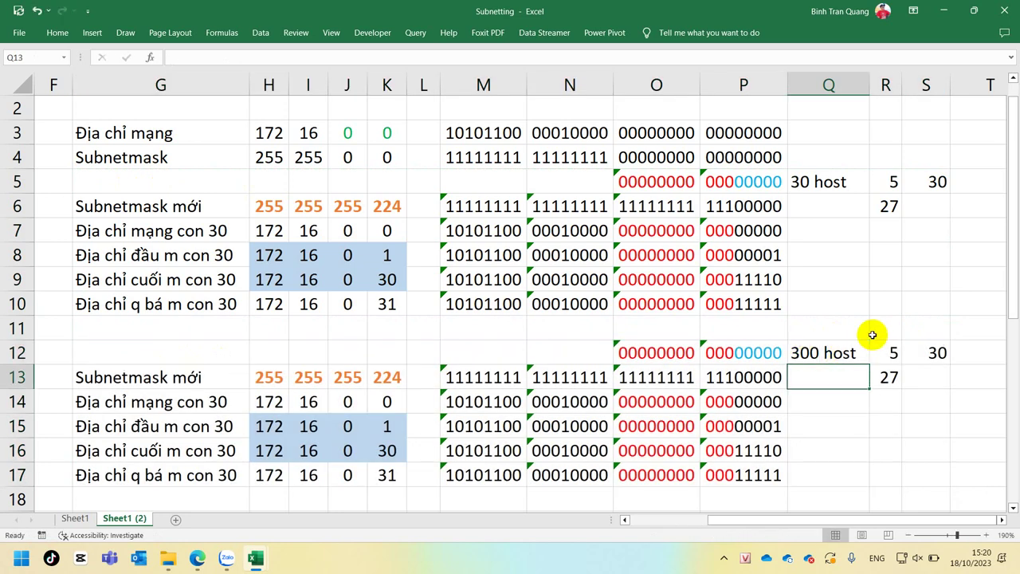
Set the host bits in R12 to 9 and check the host-count formula in S12 and the prefix formula in R13
left_click(878, 354)
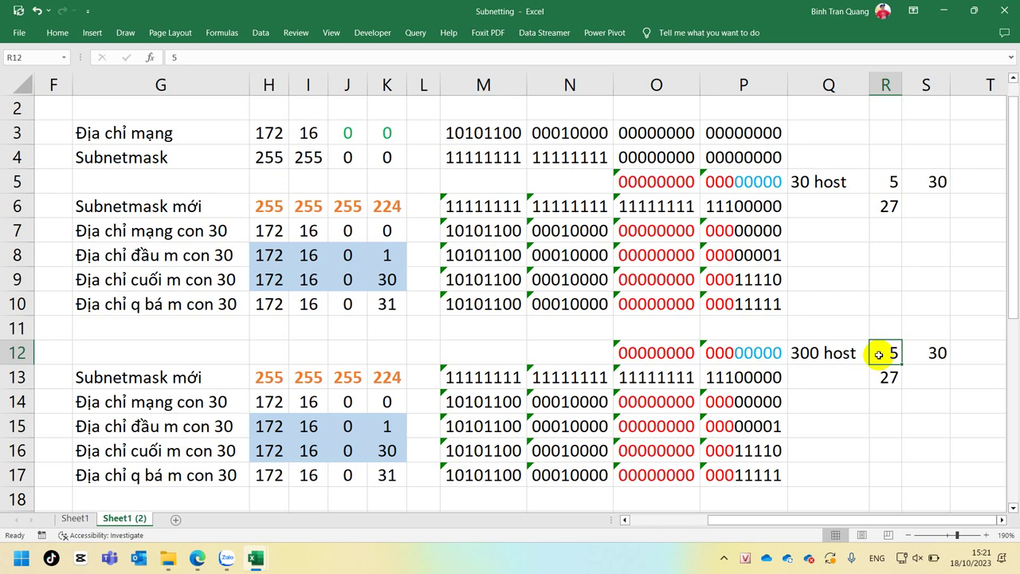
type("9")
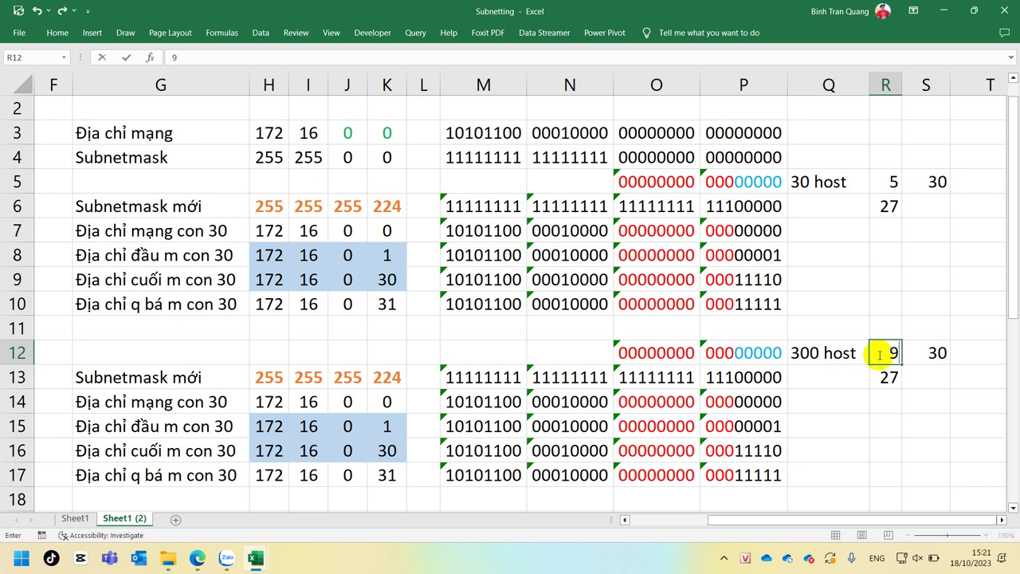
key("Return")
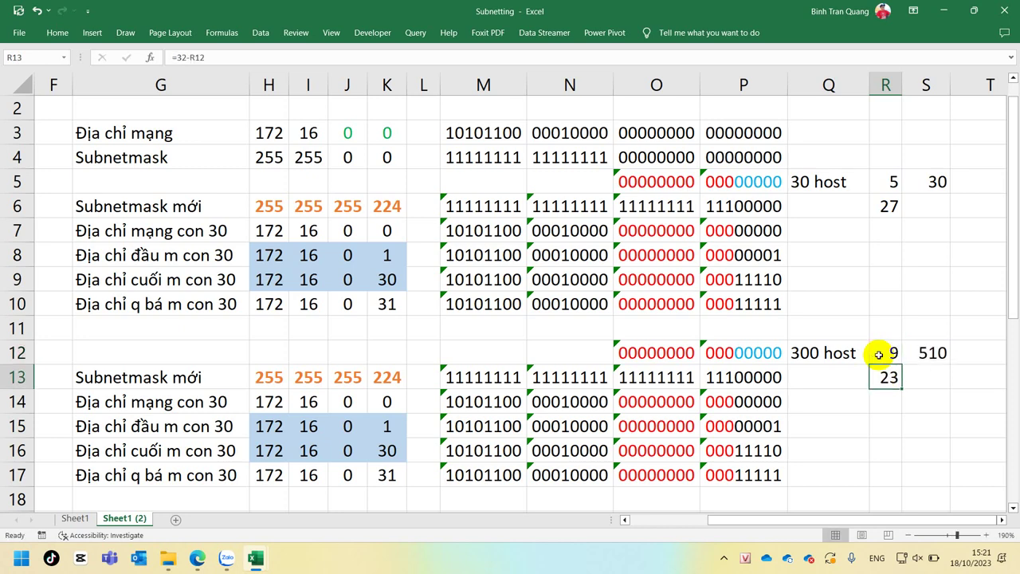
left_click(879, 354)
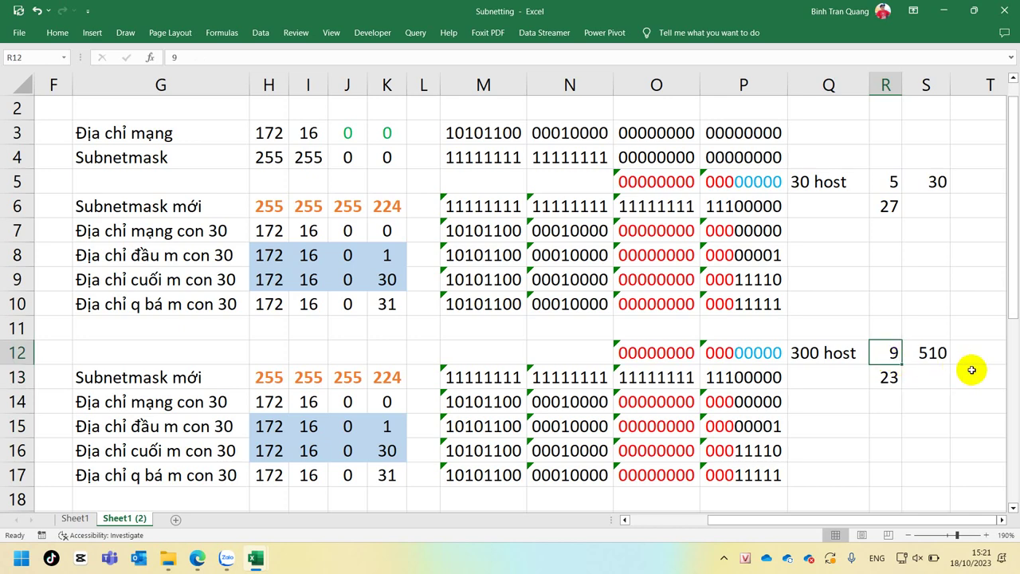
left_click(933, 353)
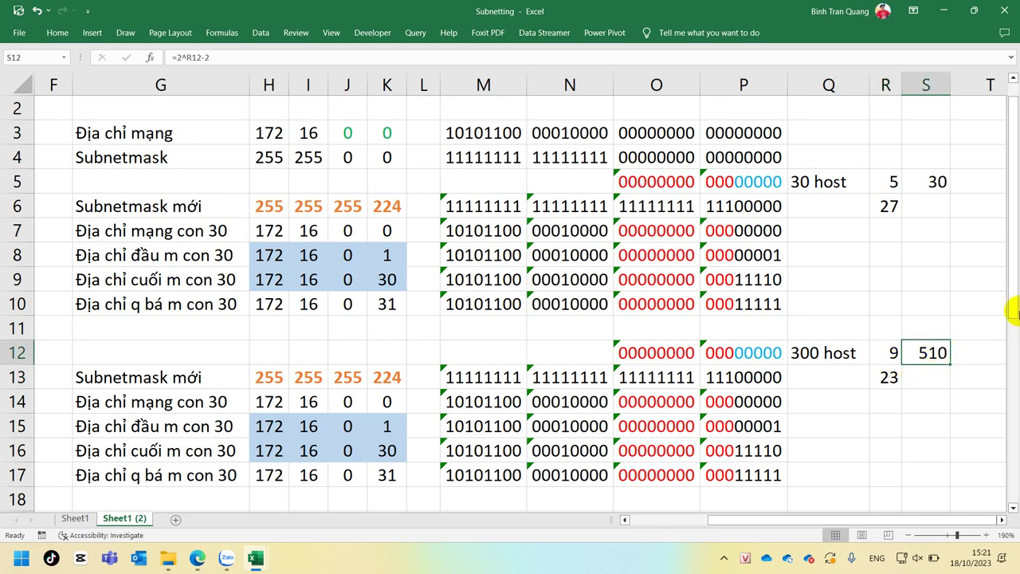
left_click(814, 358)
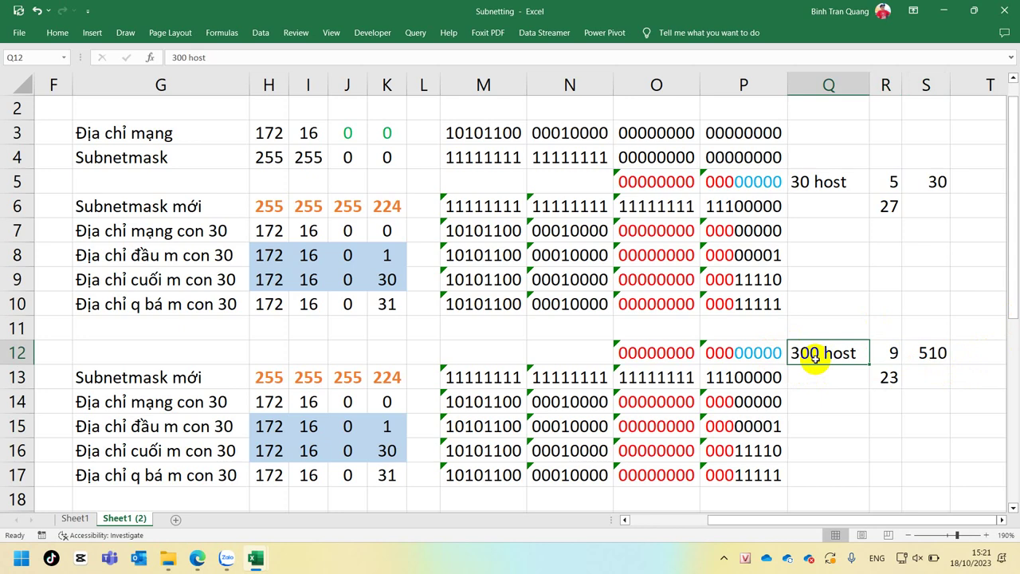
left_click(891, 352)
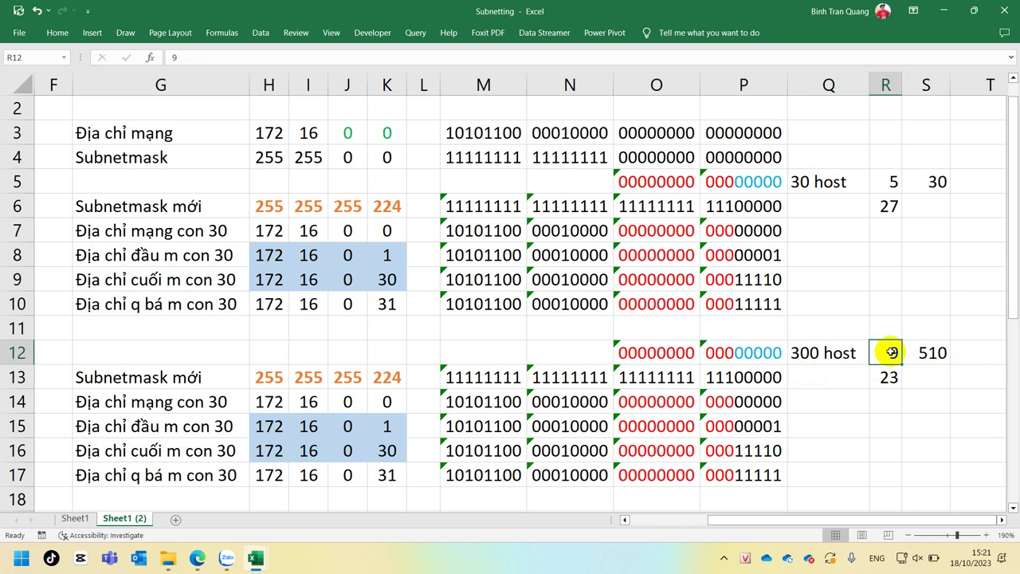
left_click(888, 377)
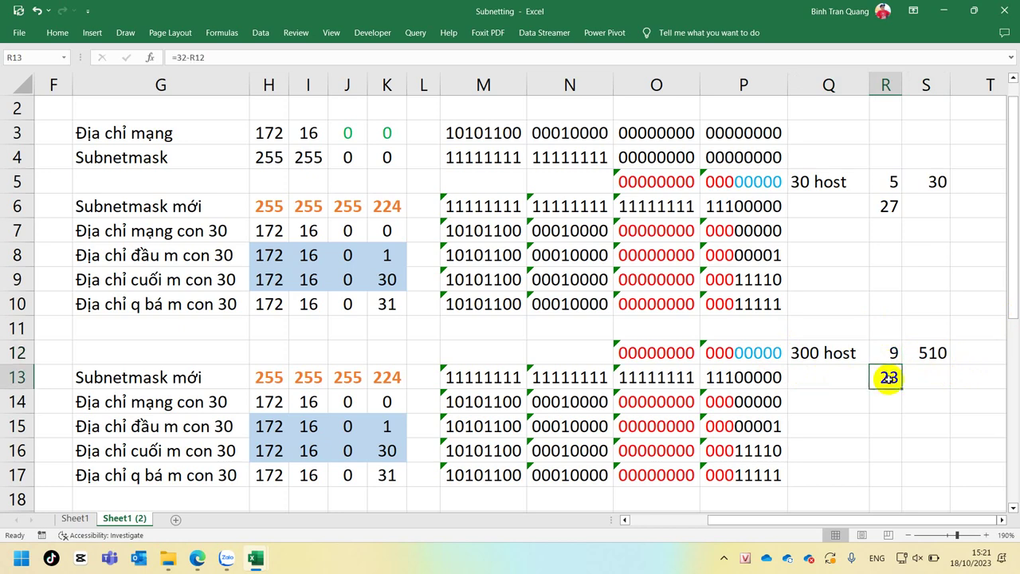
Color the nine host bits blue: all of P12 and the last digit of O12
left_click(735, 353)
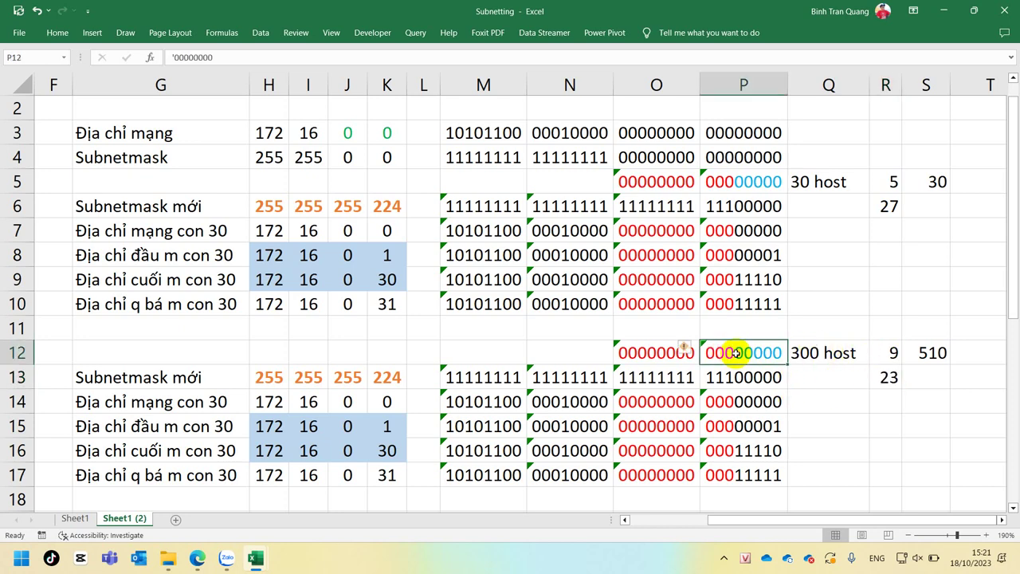
double_click(56, 31)
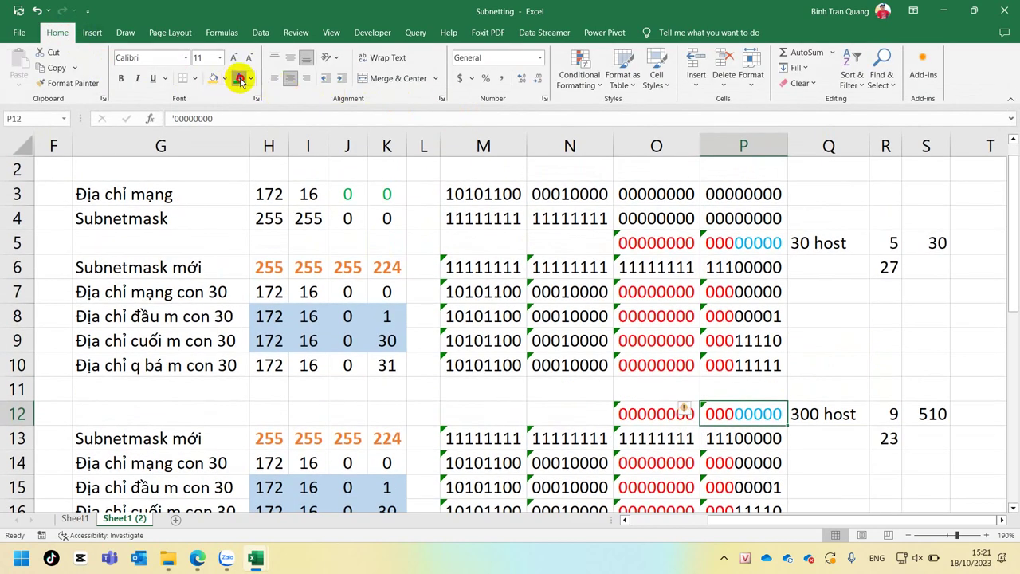
left_click(237, 79)
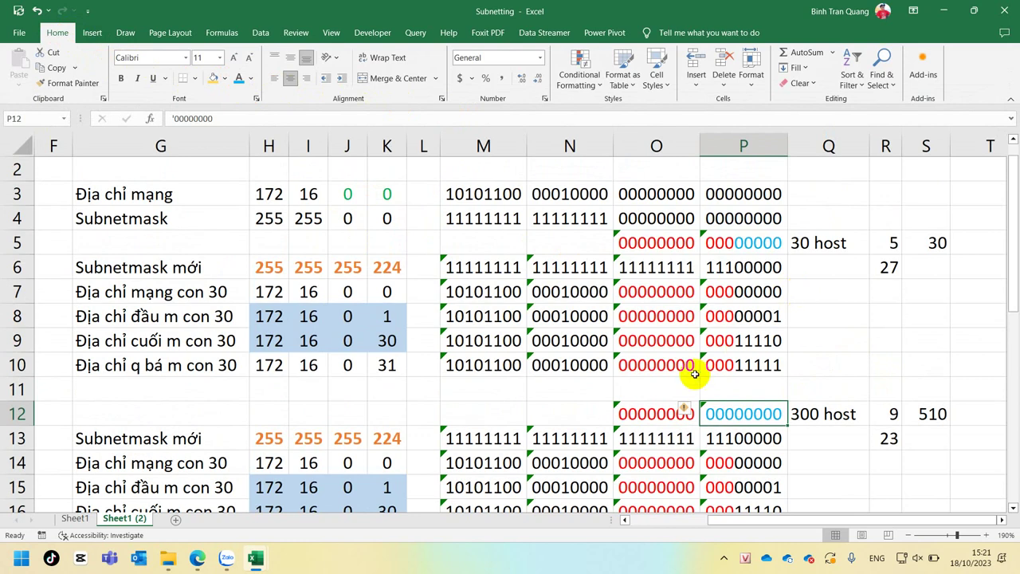
double_click(638, 413)
left_click_drag(699, 414, 690, 414)
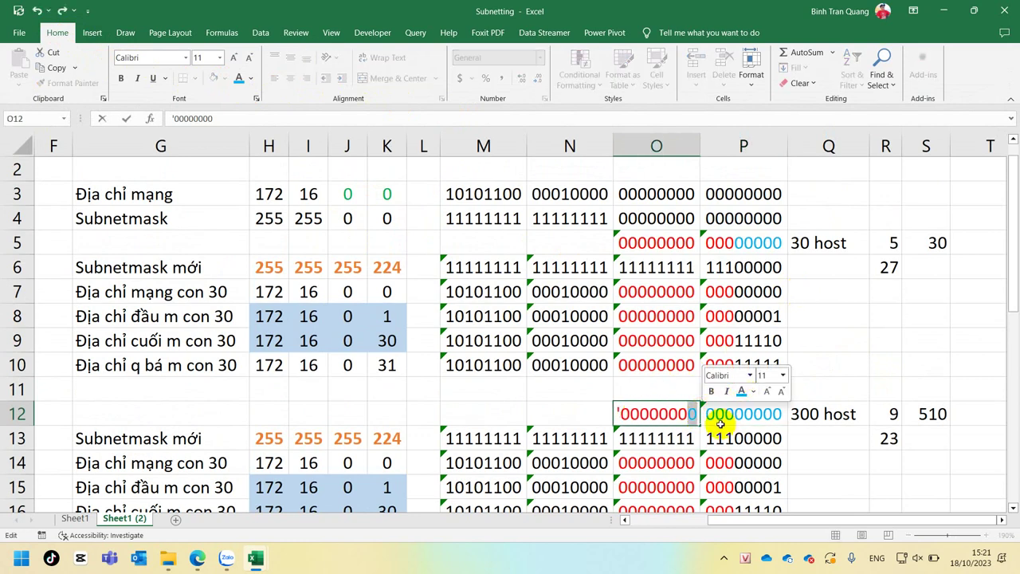
left_click(719, 416)
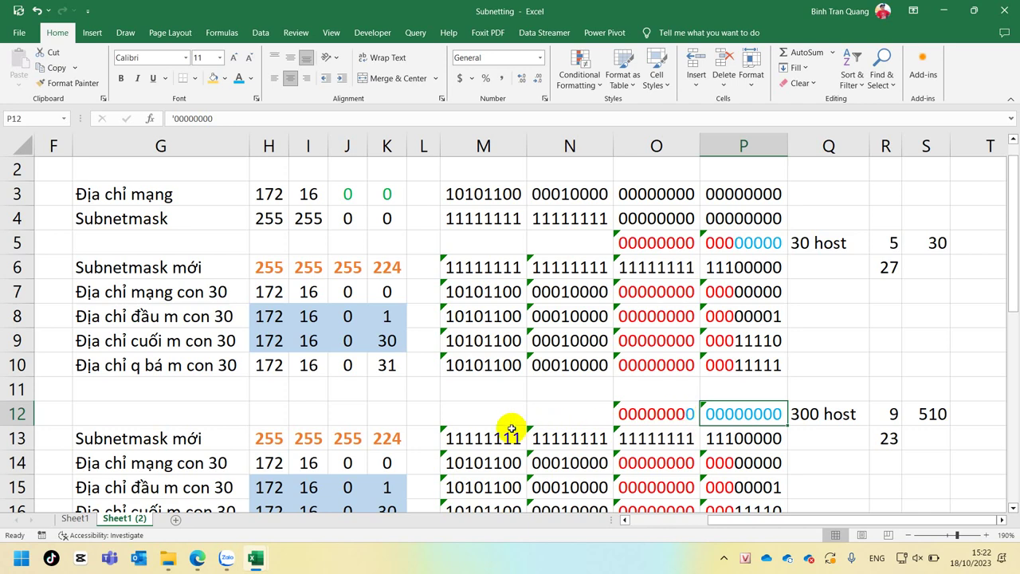
Set the new subnet mask's last two binary octets to 11111110 in O13 and 00000000 in P13
double_click(676, 437)
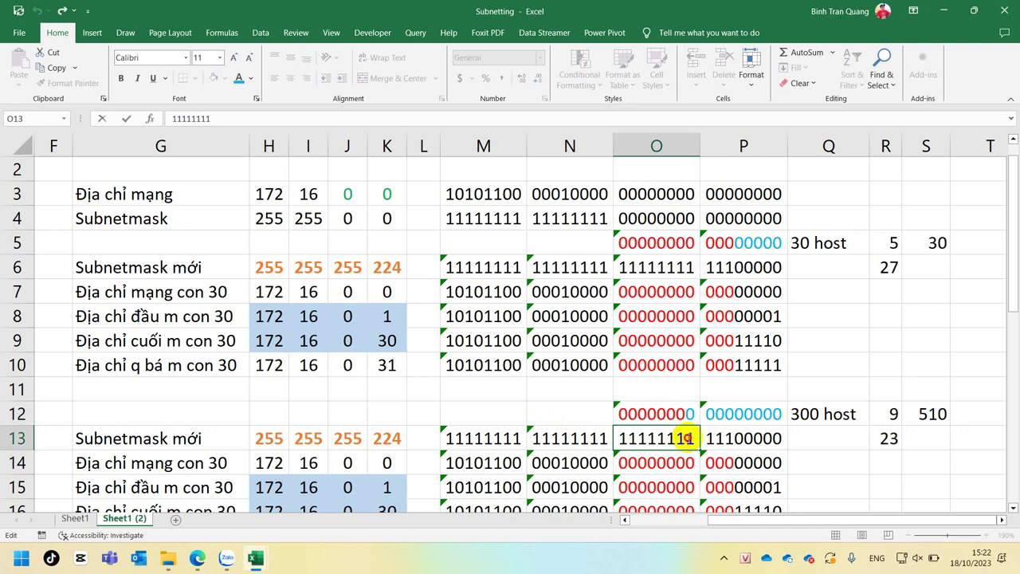
left_click_drag(685, 437, 696, 437)
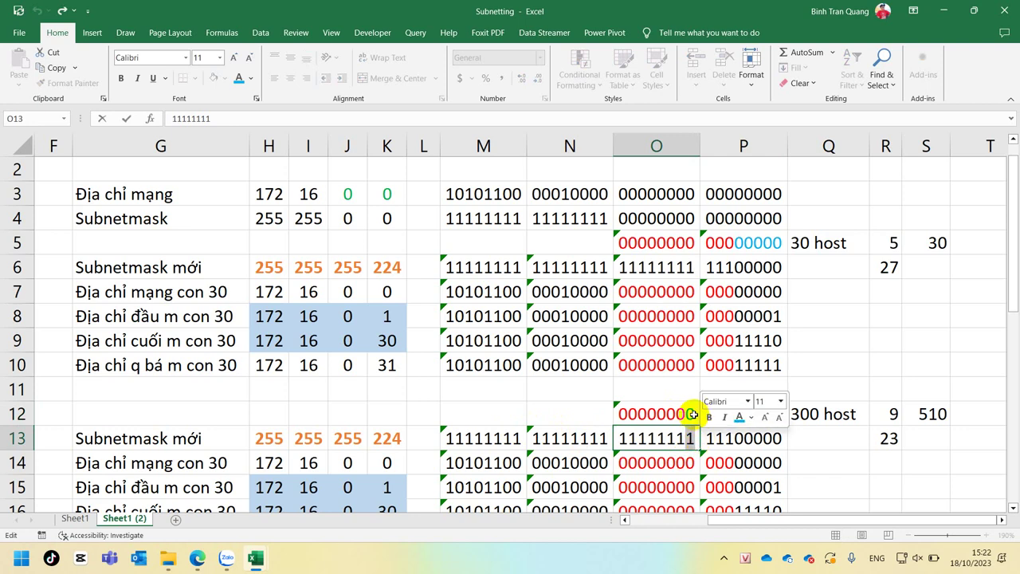
type("0")
left_click(715, 438)
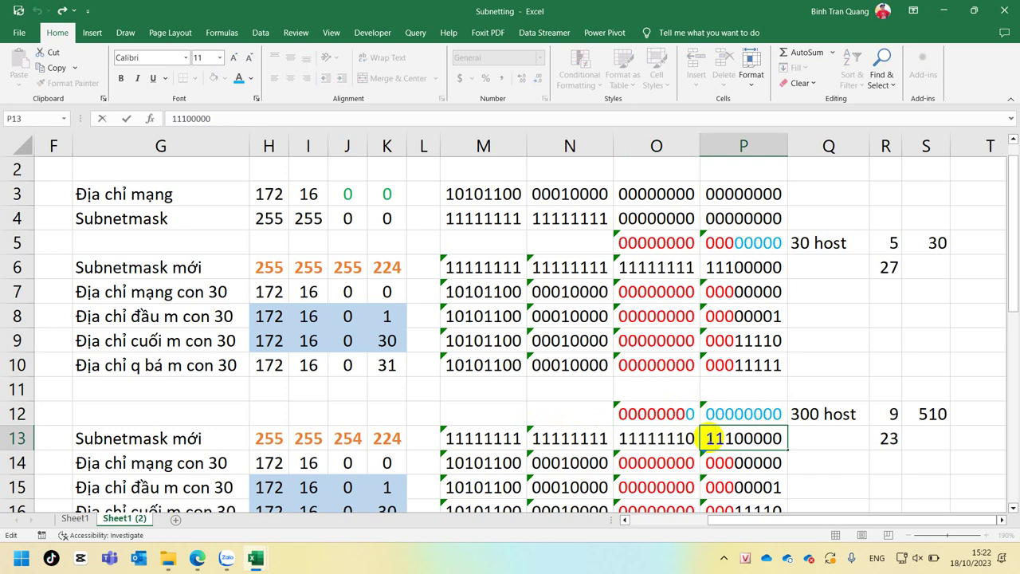
key("Left")
key("shift+Right")
key("shift+Right")
key("shift+Right")
type("'000")
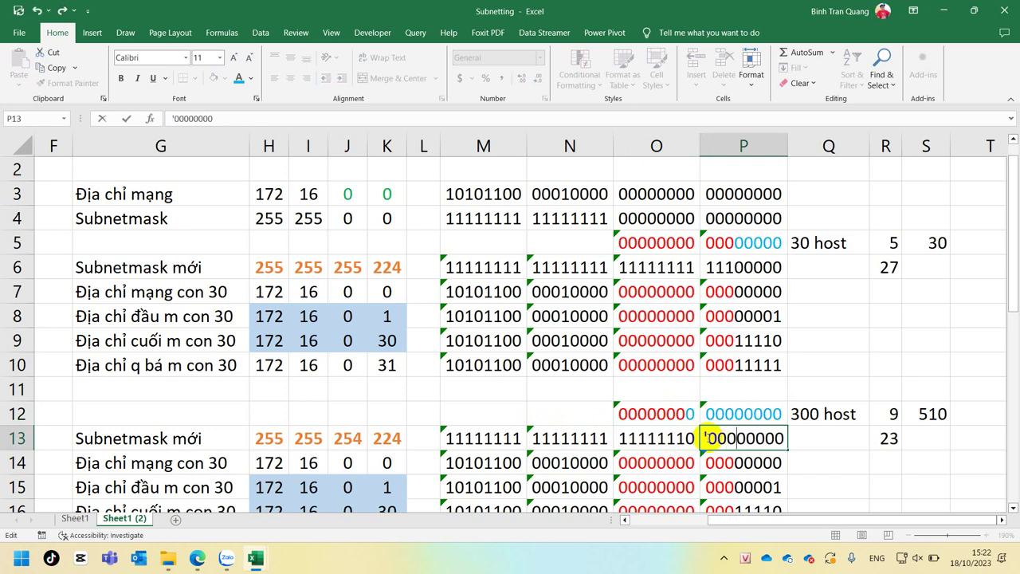
key("Return")
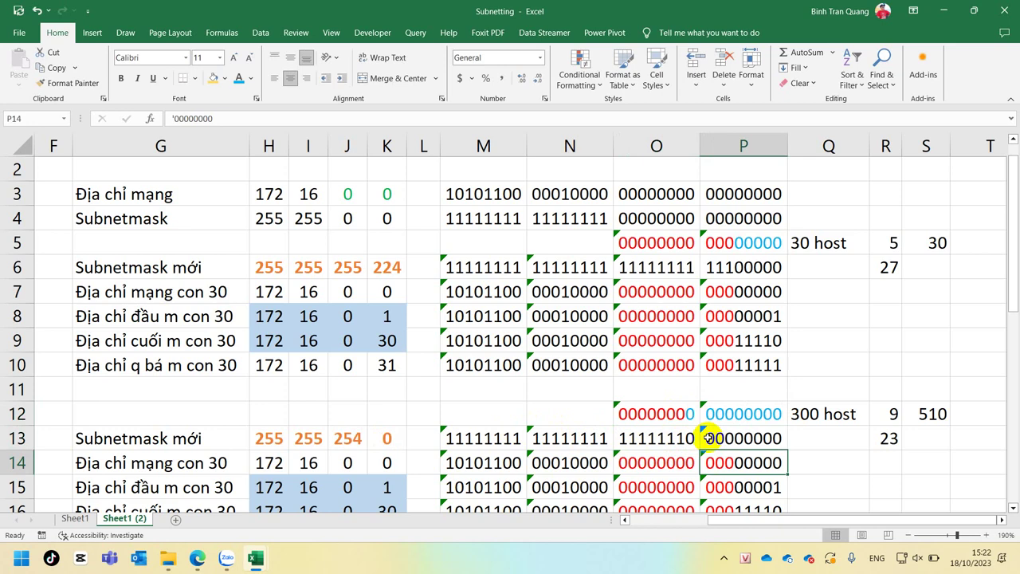
Check each decimal octet of the new subnet mask in H13:K13 and the prefix length in R13
left_click(259, 438)
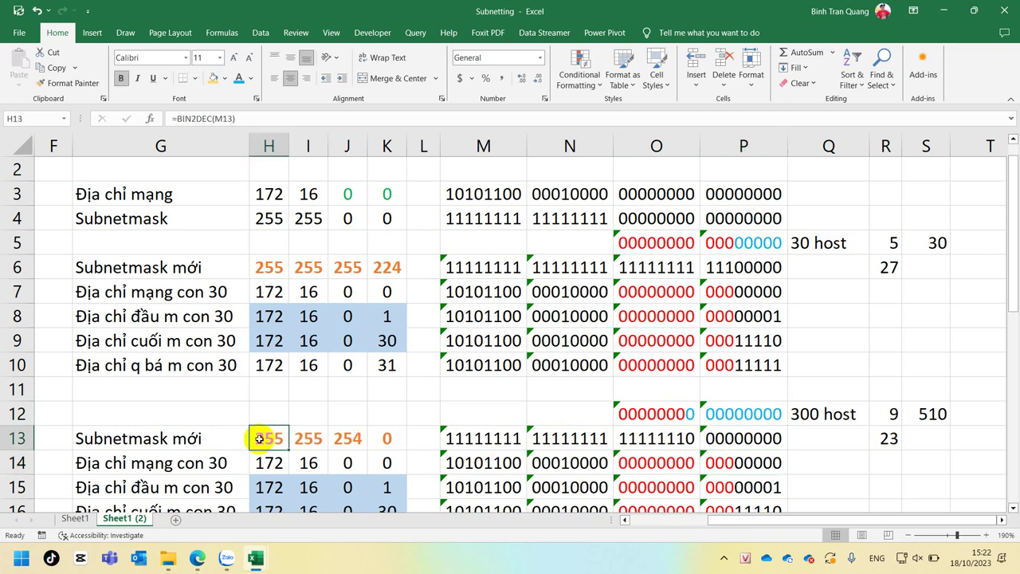
left_click(309, 438)
left_click(335, 439)
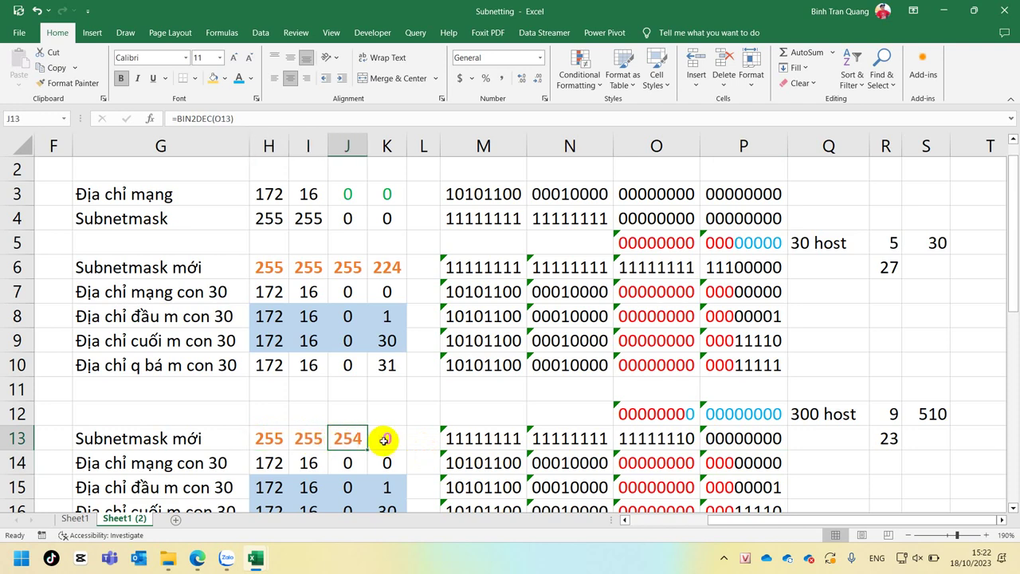
left_click(385, 440)
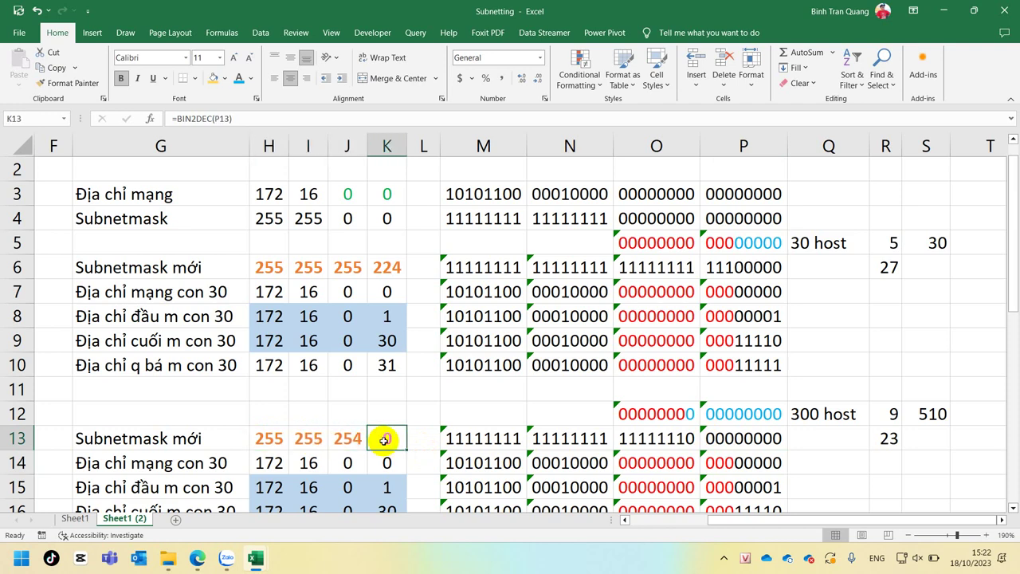
left_click(907, 438)
left_click(889, 438)
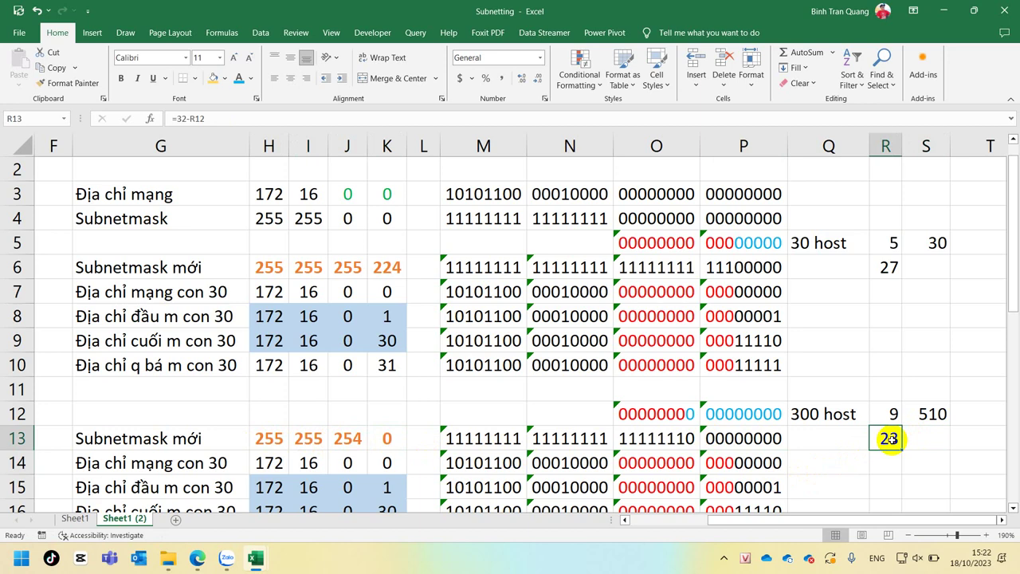
Change the ending of the four address labels in G14:G17 from 30 to 300
scroll(889, 439, "down", 2)
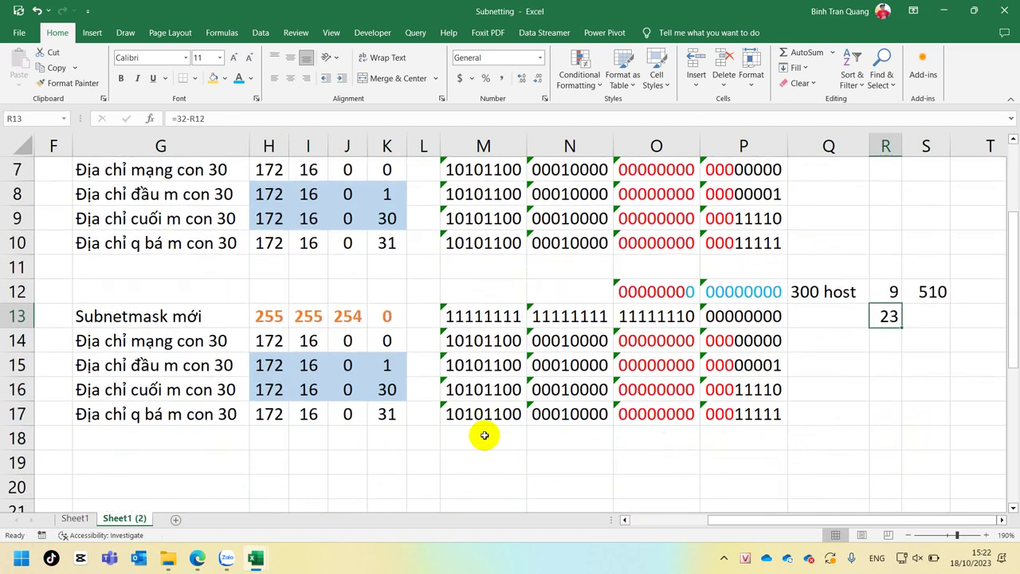
double_click(240, 340)
type("0")
double_click(240, 373)
type("0")
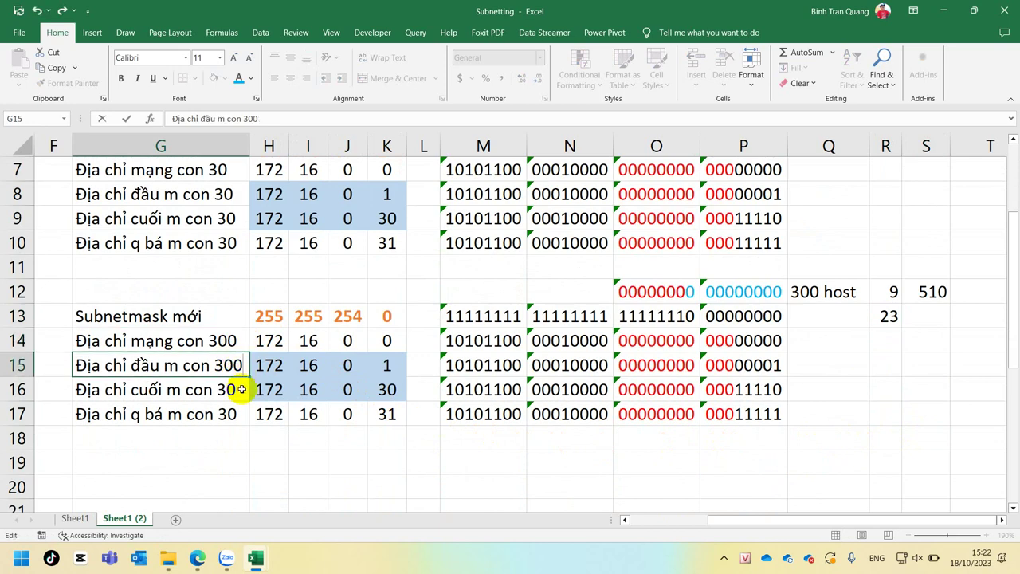
double_click(239, 389)
type("0")
double_click(239, 413)
type("0")
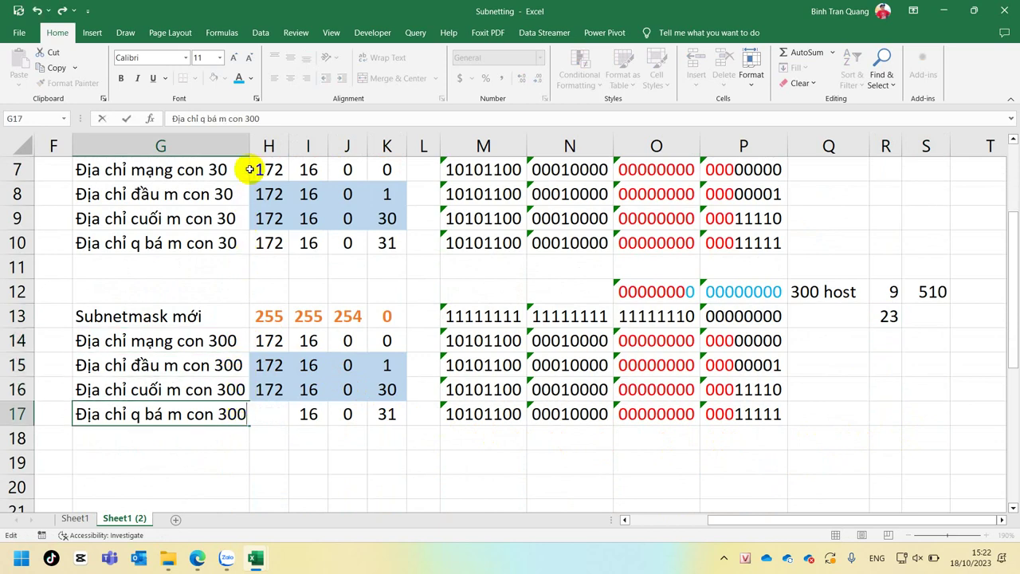
Widen column G slightly to fit the longer address labels
left_click(265, 145)
left_click(237, 194)
left_click_drag(249, 146, 258, 146)
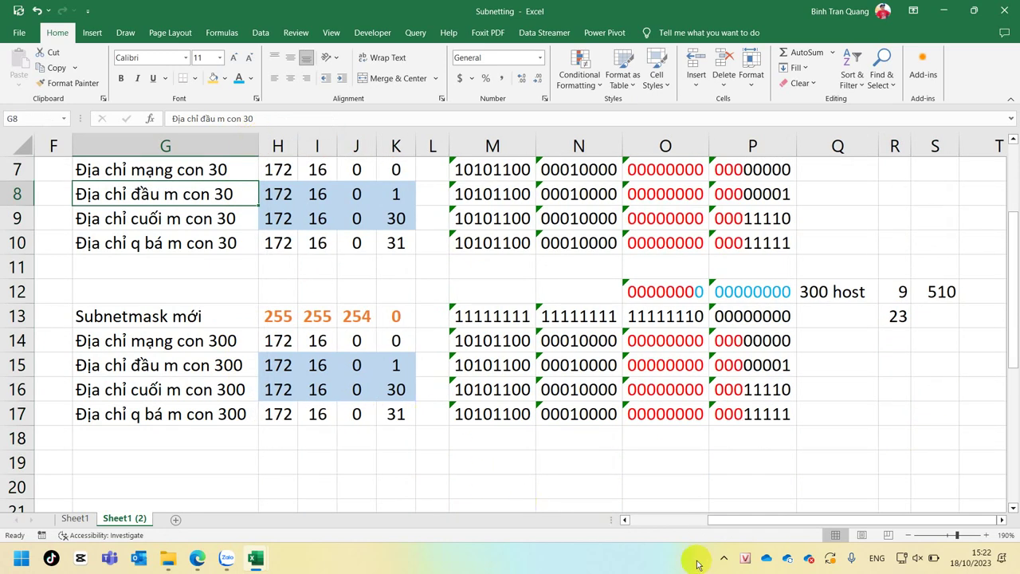
Clear the last two binary octets of the four 300-host subnet addresses in O14:P17
left_click(668, 293)
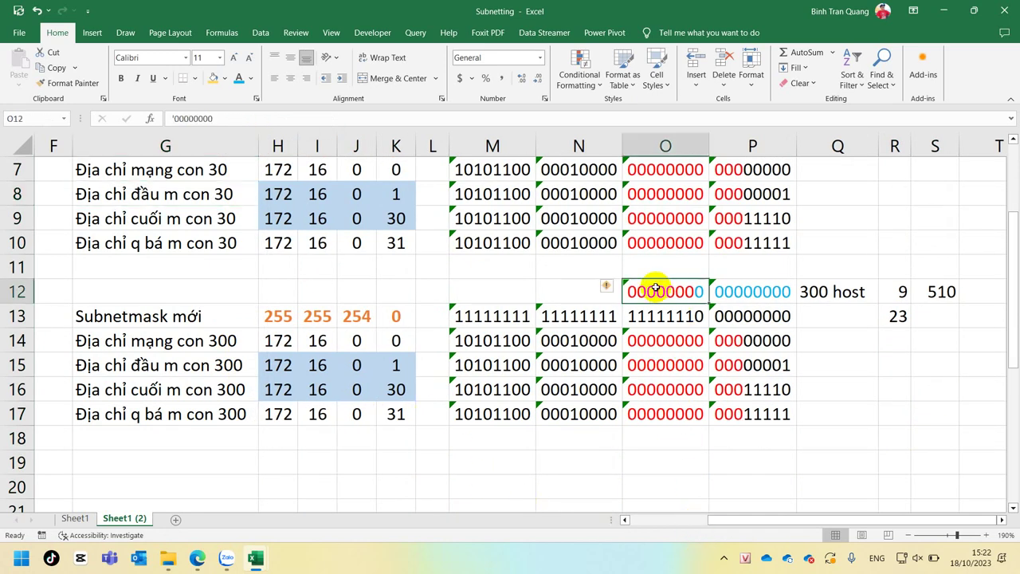
left_click(655, 356)
left_click(658, 341)
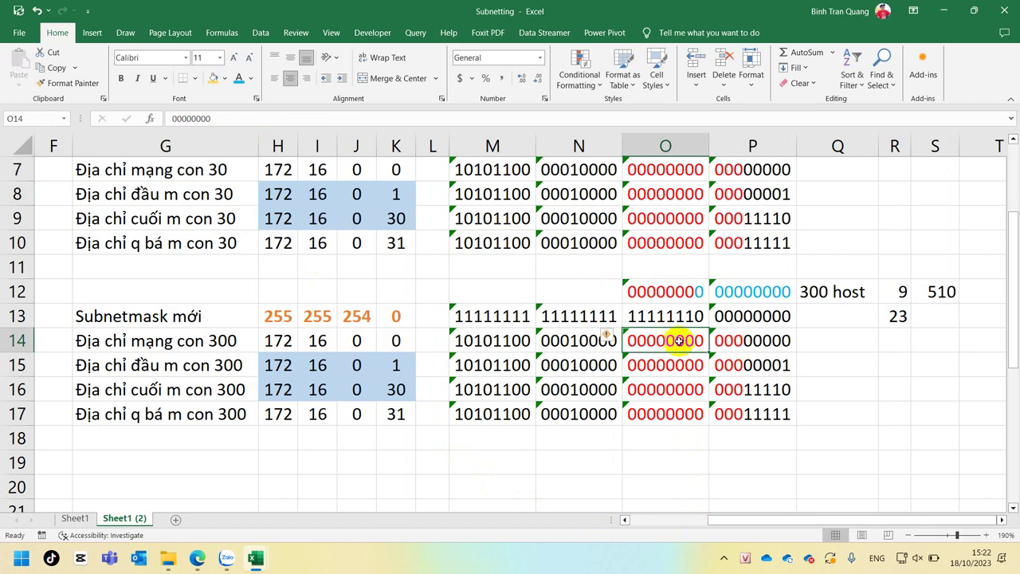
left_click_drag(687, 341, 752, 414)
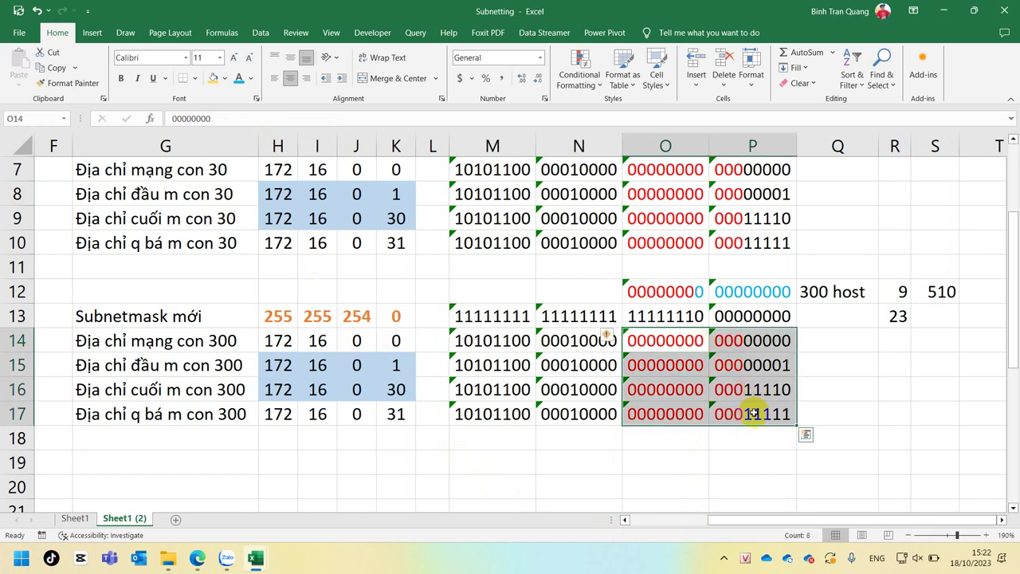
key("Delete")
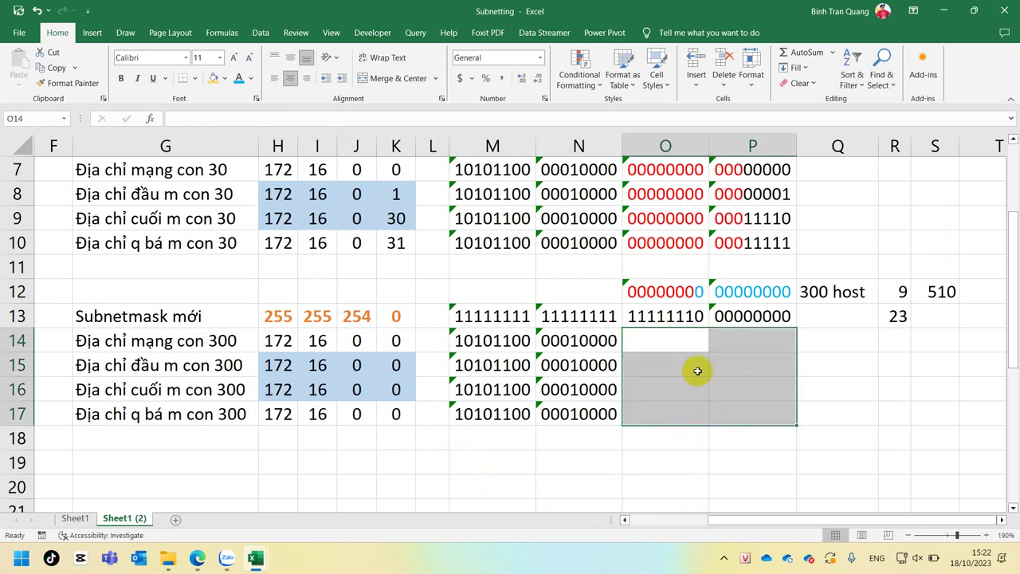
Copy the colored octets in O12:P12 into O14:P14 for the 300-host network address
left_click(673, 341)
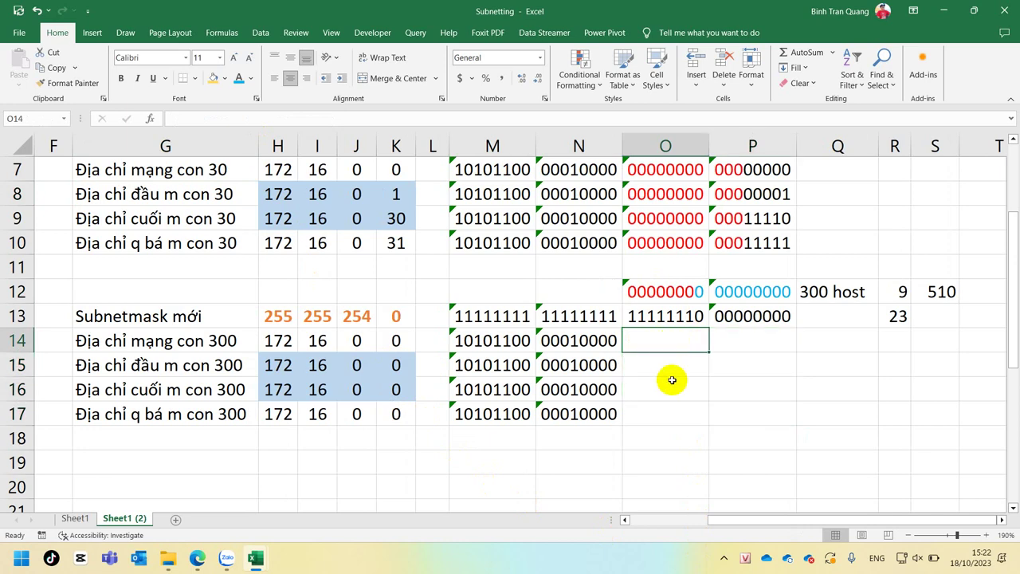
left_click_drag(662, 291, 730, 293)
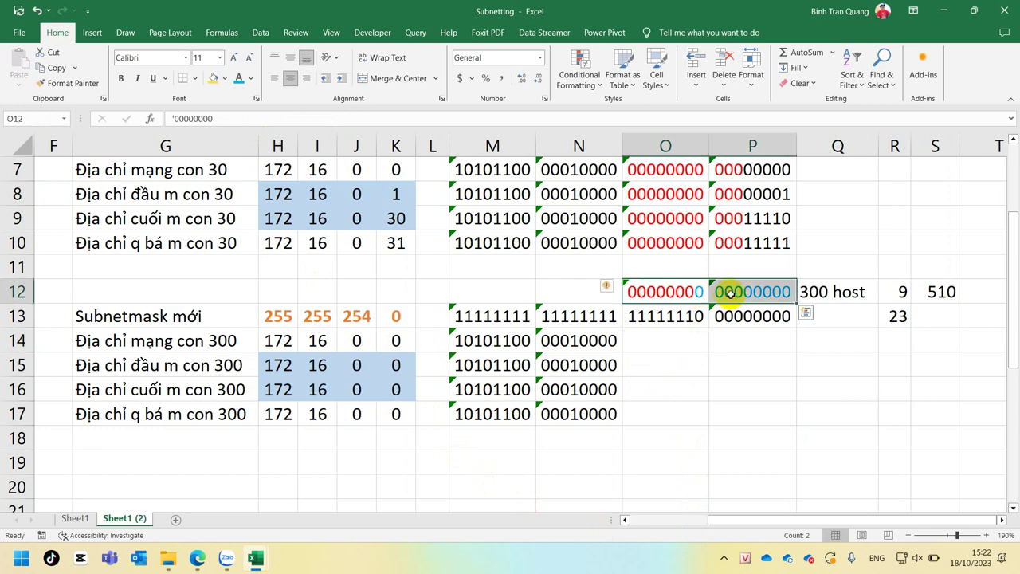
key("ctrl+c")
left_click(669, 343)
key("ctrl+v")
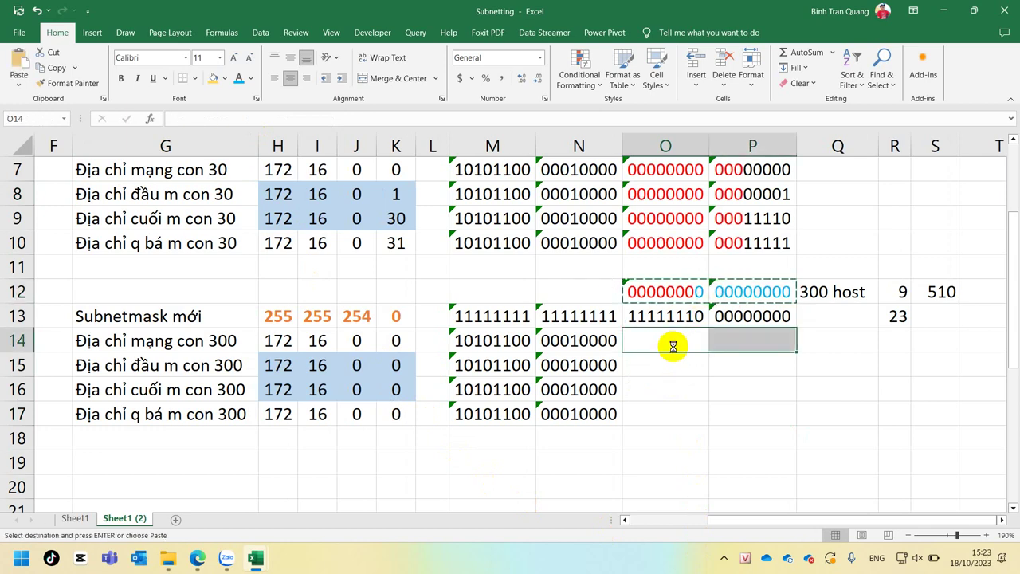
key("Escape")
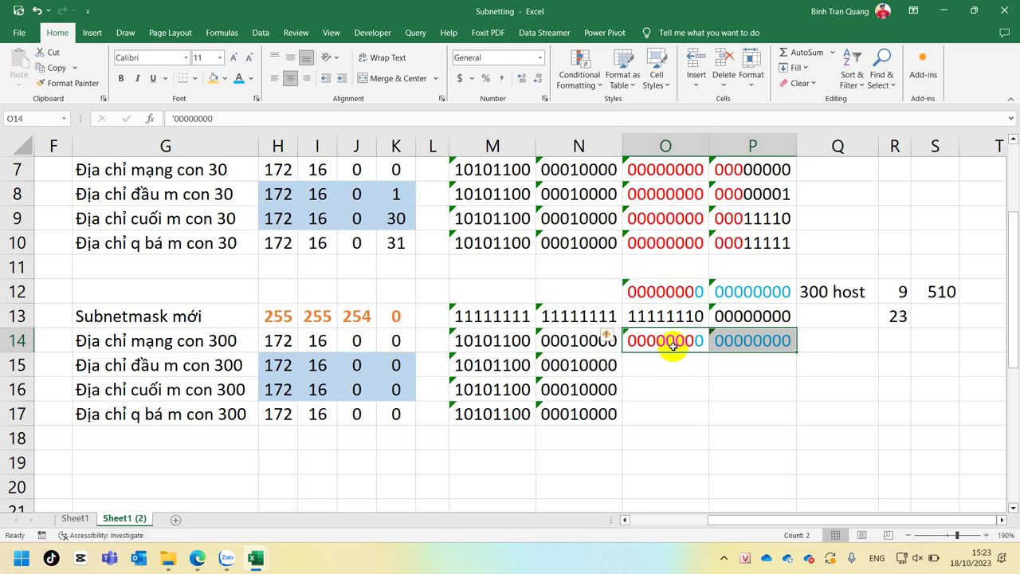
Fill the network address octets down into O15:P15, set P15 to 00000001, and check the conversion formula in K15
left_click(679, 368)
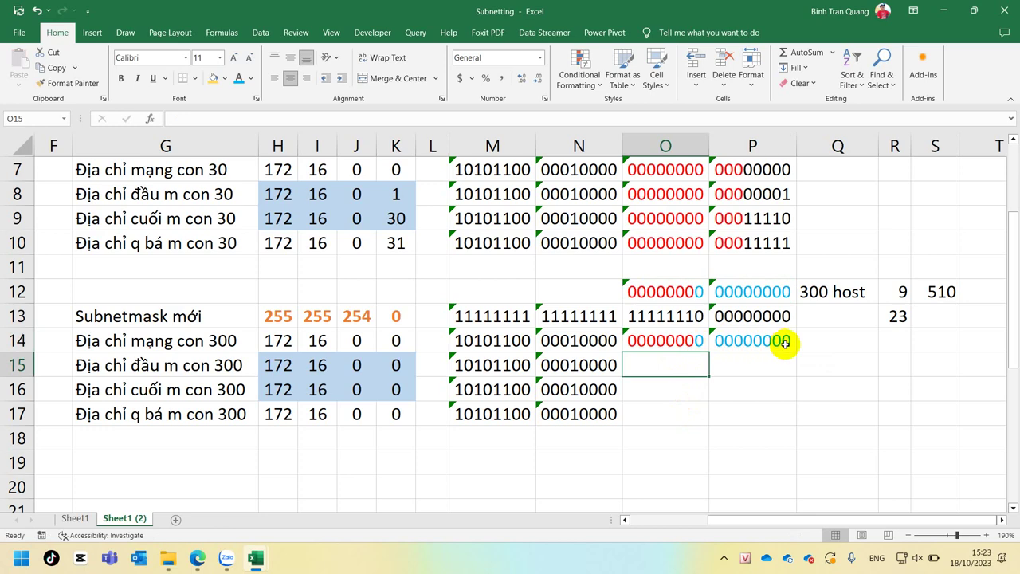
left_click(764, 367, "shift")
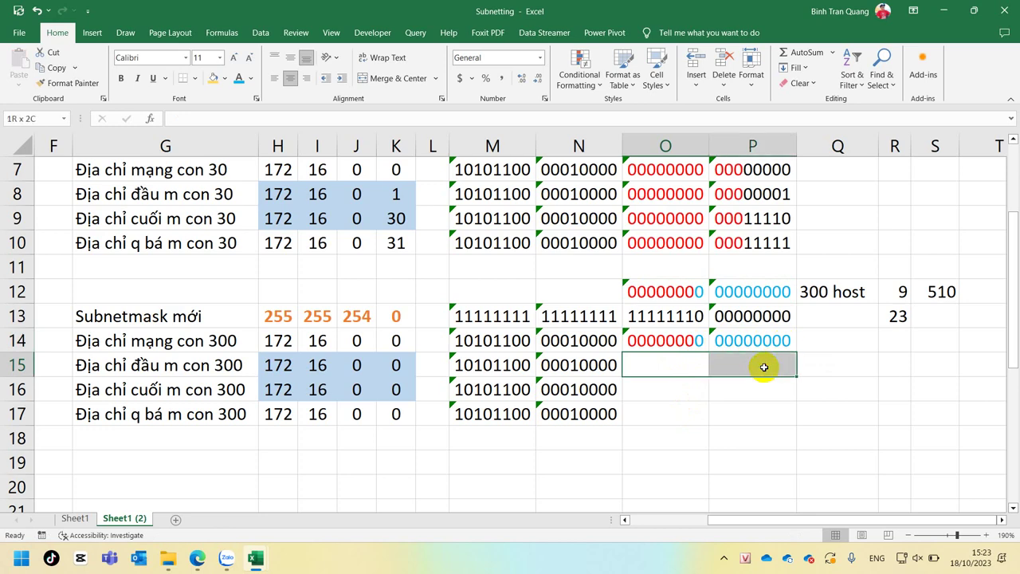
key("ctrl+d")
left_click(715, 365)
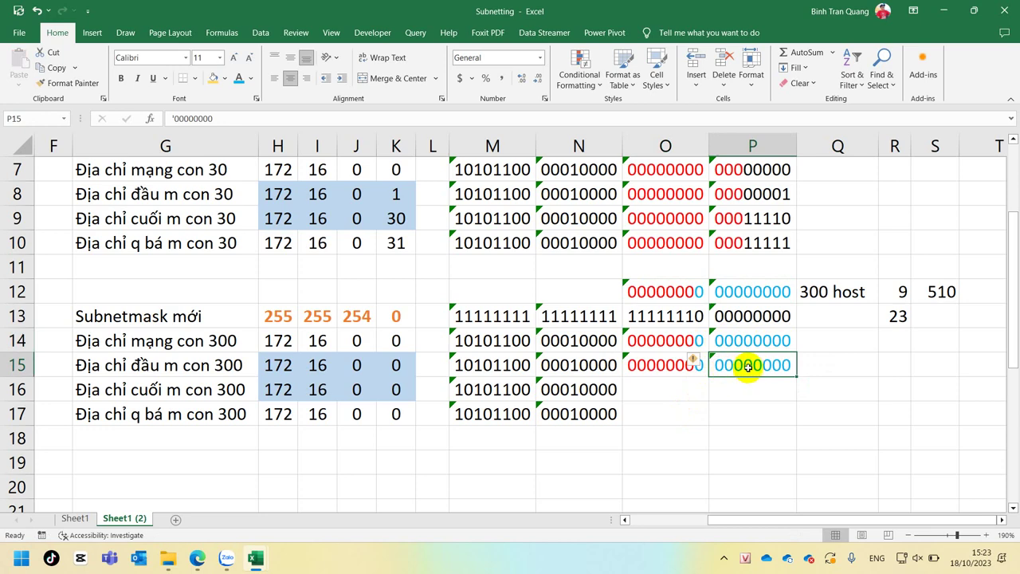
double_click(783, 365)
key("BackSpace")
type("1")
key("Return")
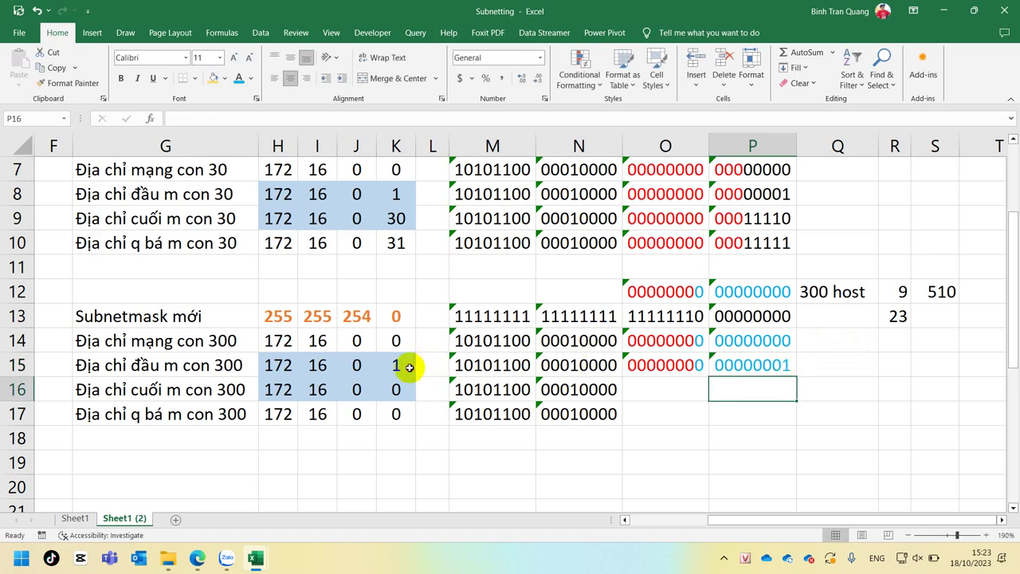
left_click(408, 366)
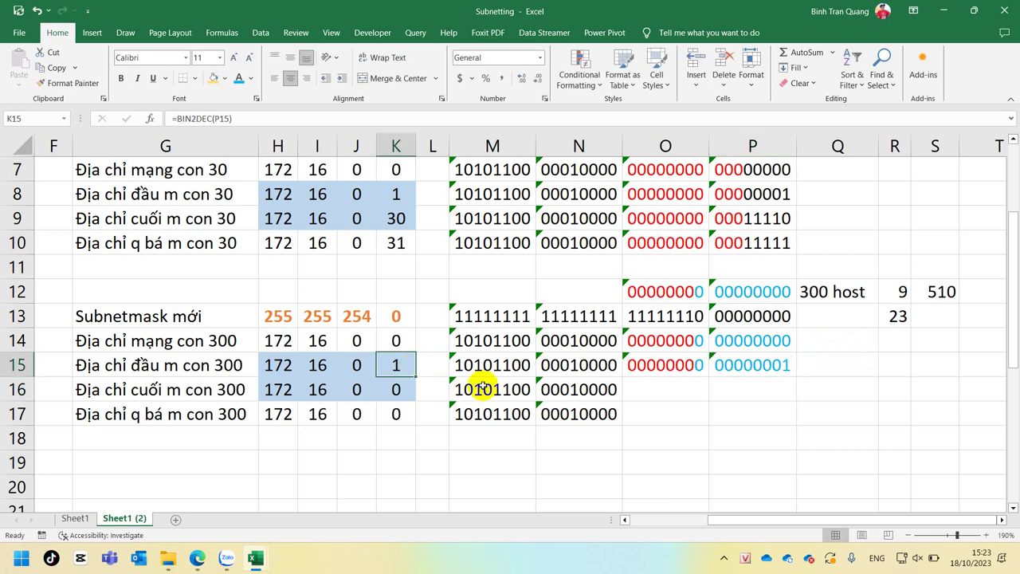
Fill the octets down into O16:P16 and set the last host address to 00000001 in O16 and 11111110 in P16
left_click_drag(652, 388, 738, 389)
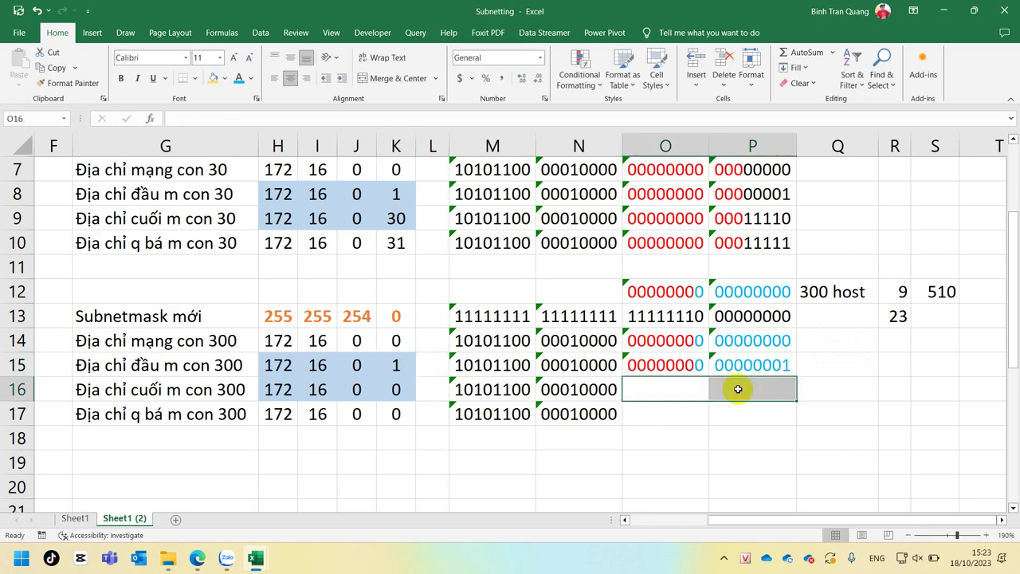
key("ctrl+d")
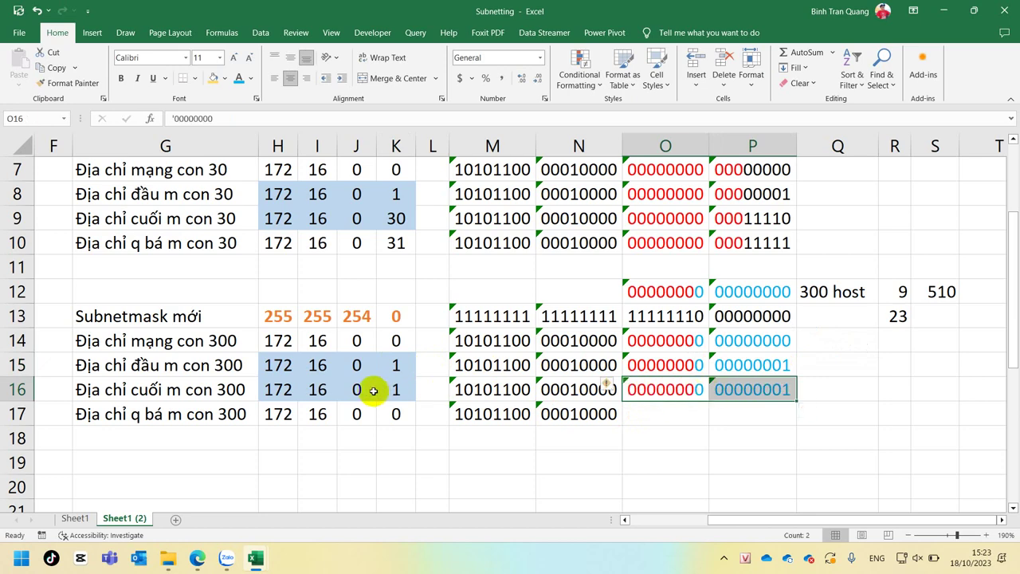
double_click(695, 390)
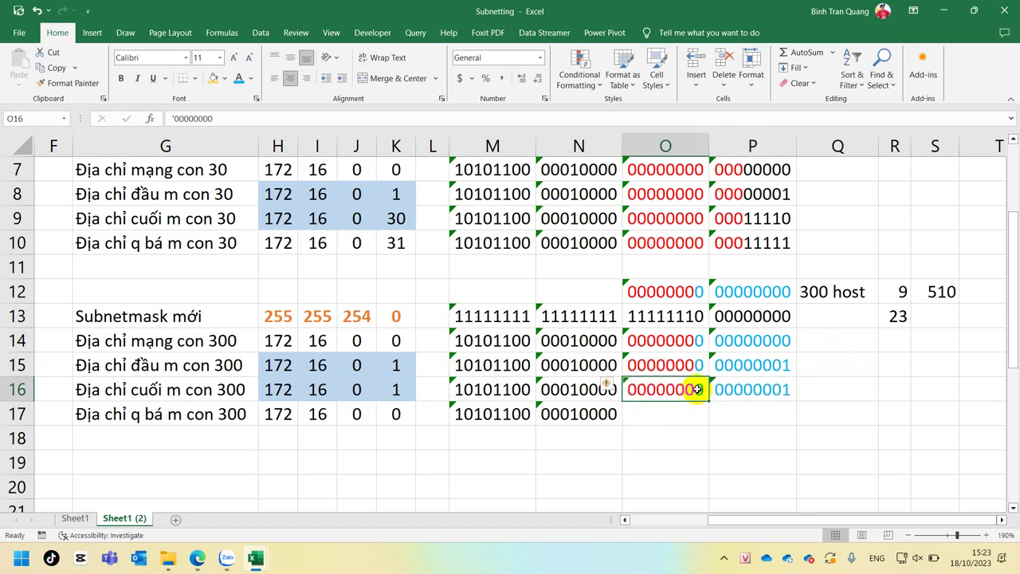
left_click_drag(695, 391, 708, 391)
type("1")
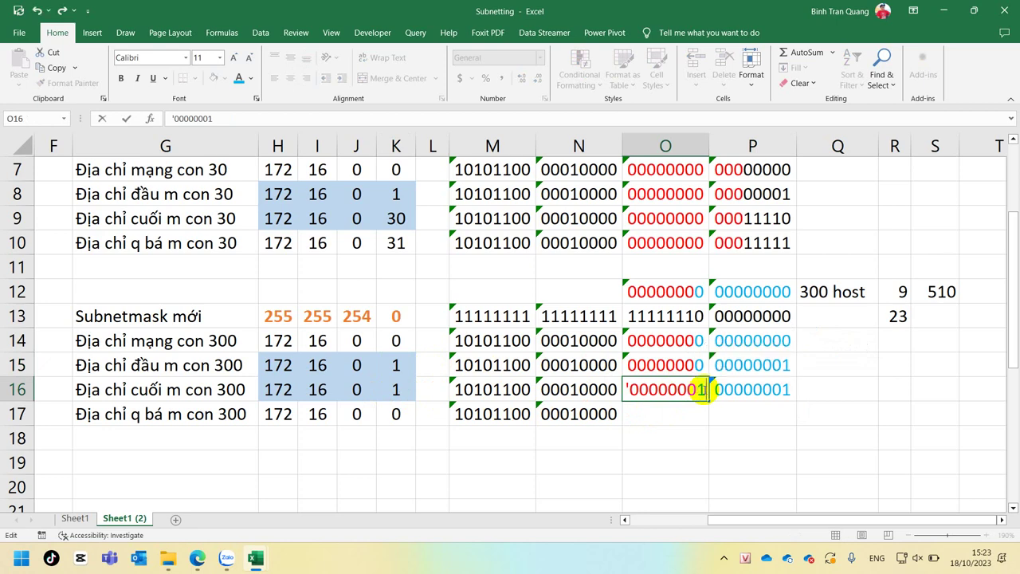
left_click(766, 392)
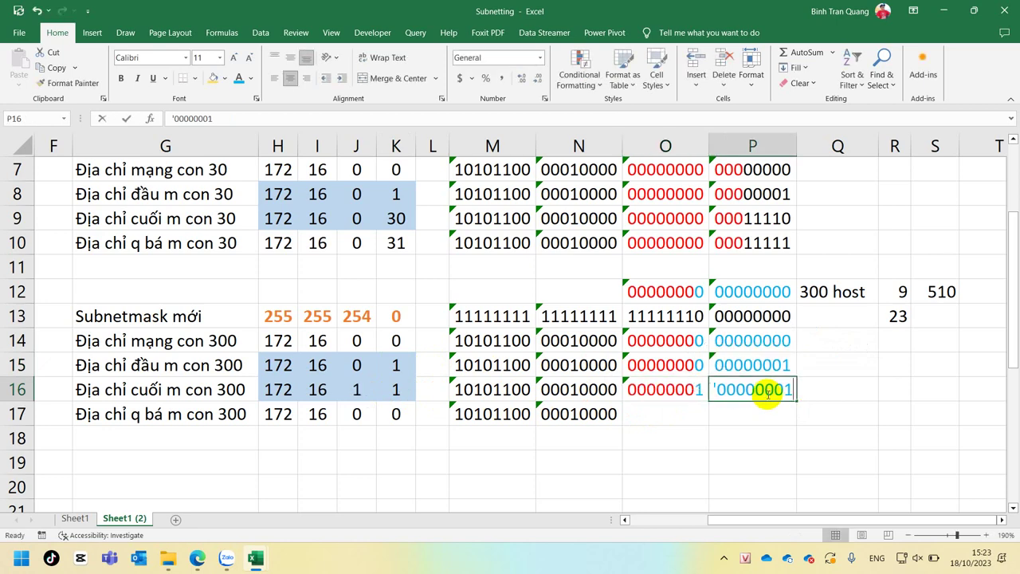
type("11111110")
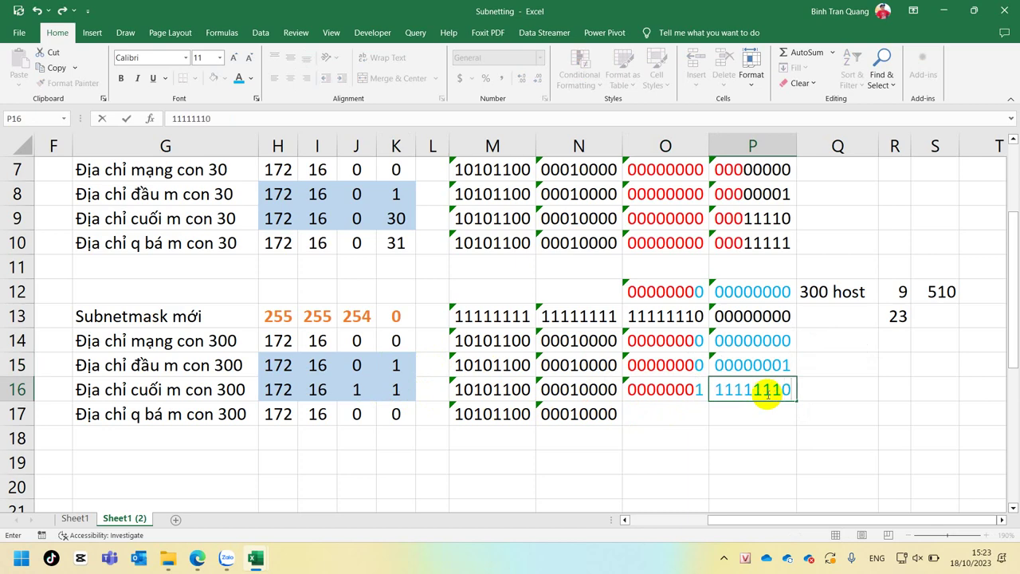
key("Return")
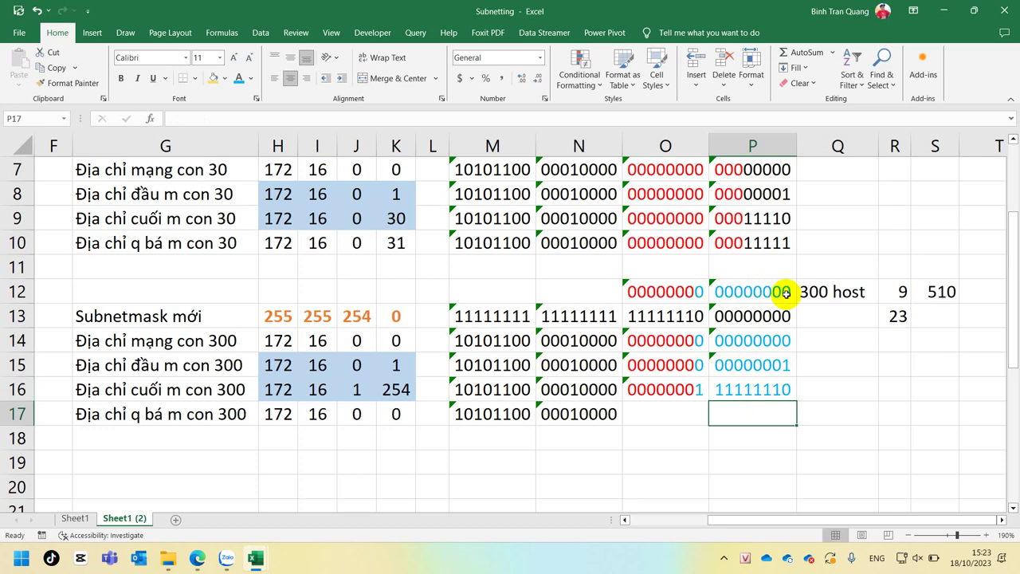
left_click(788, 390)
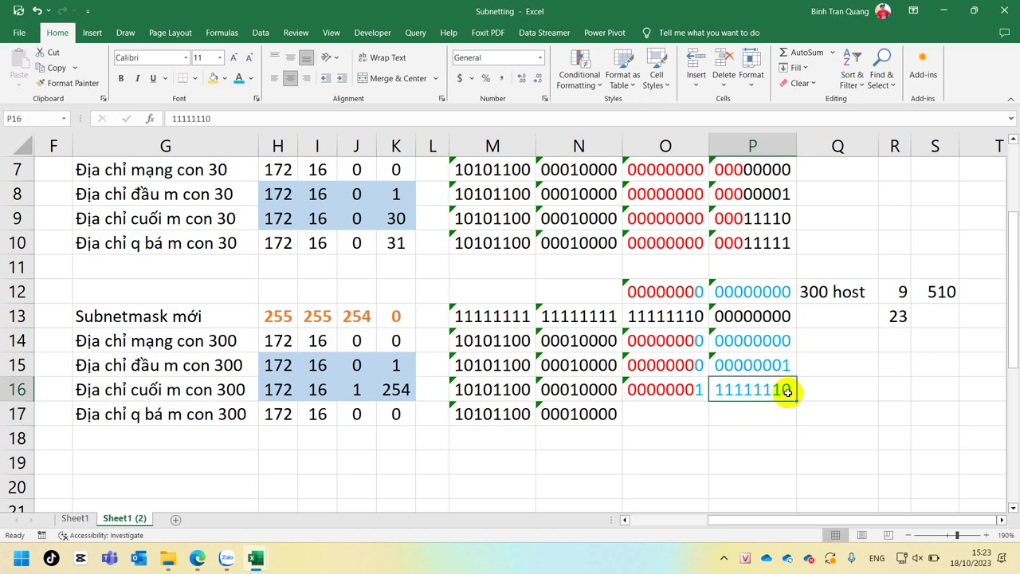
Fill the octets down into O17:P17, set the broadcast octet P17 to 11111111, and check the formula in K17
left_click_drag(768, 386, 754, 415)
left_click(655, 415)
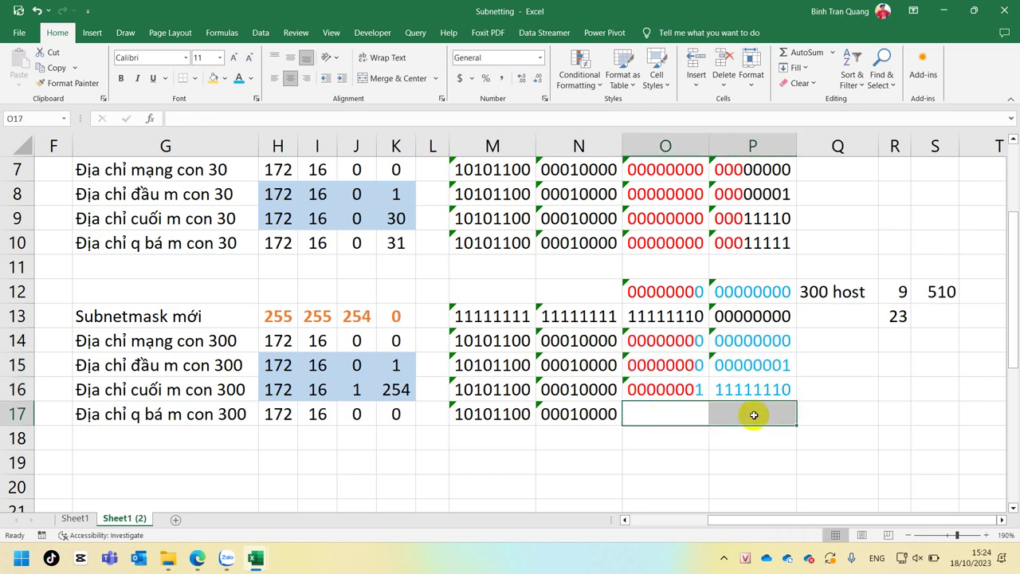
key("ctrl+d")
double_click(785, 414)
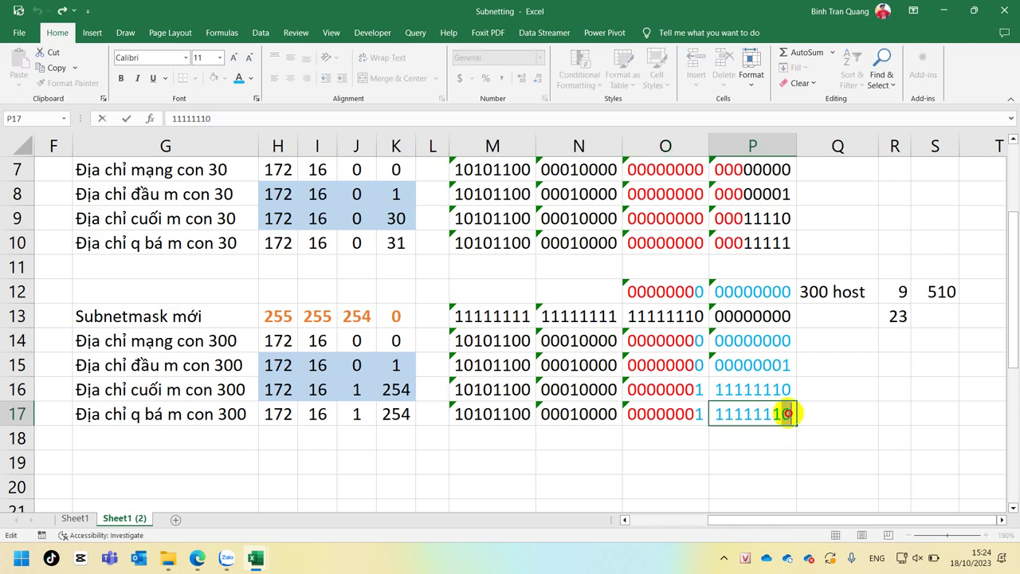
type("1")
left_click(760, 438)
left_click(765, 414)
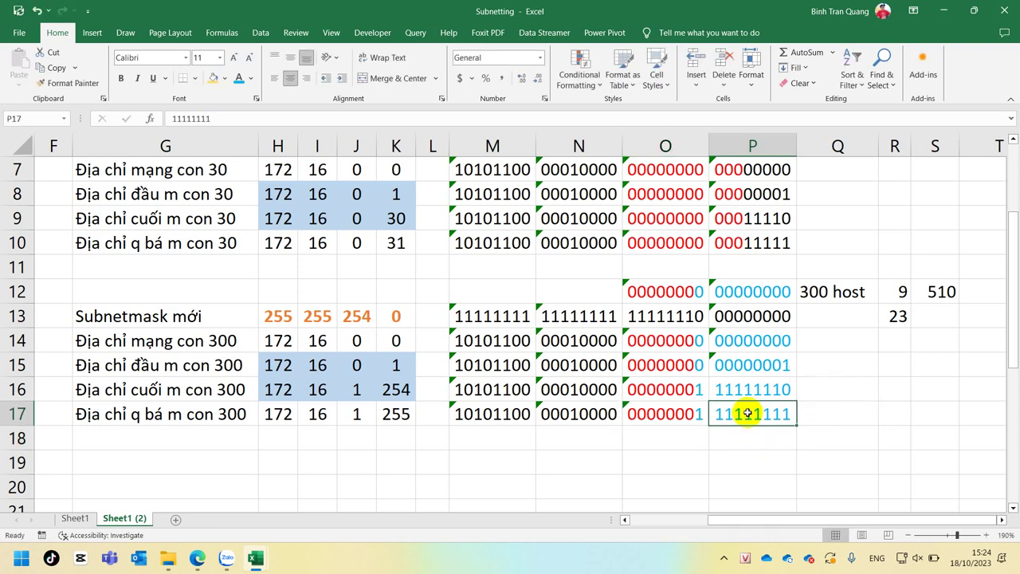
left_click(396, 413)
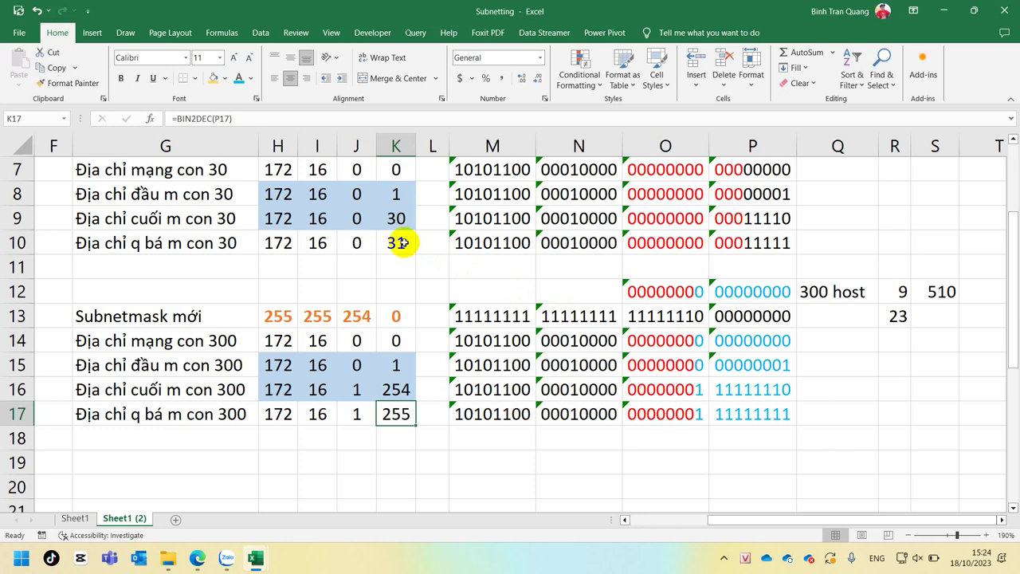
Review the decimal addresses in H7:K9 for the 30-host subnet and the third binary octets in O14:O17 for the 300-host subnet
left_click_drag(287, 170, 393, 171)
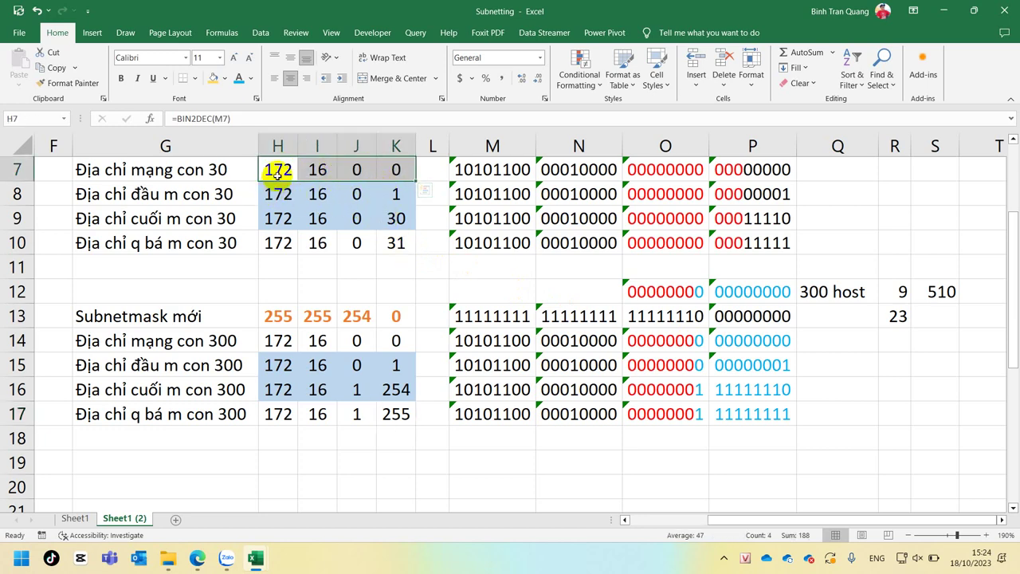
left_click_drag(277, 170, 395, 218)
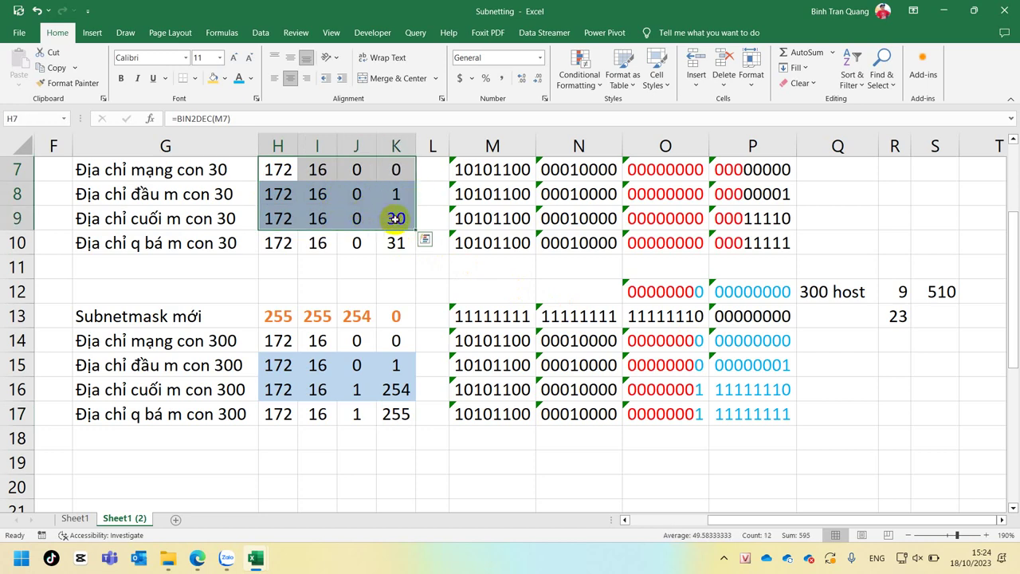
left_click(590, 365)
left_click(671, 344)
left_click_drag(662, 364, 661, 406)
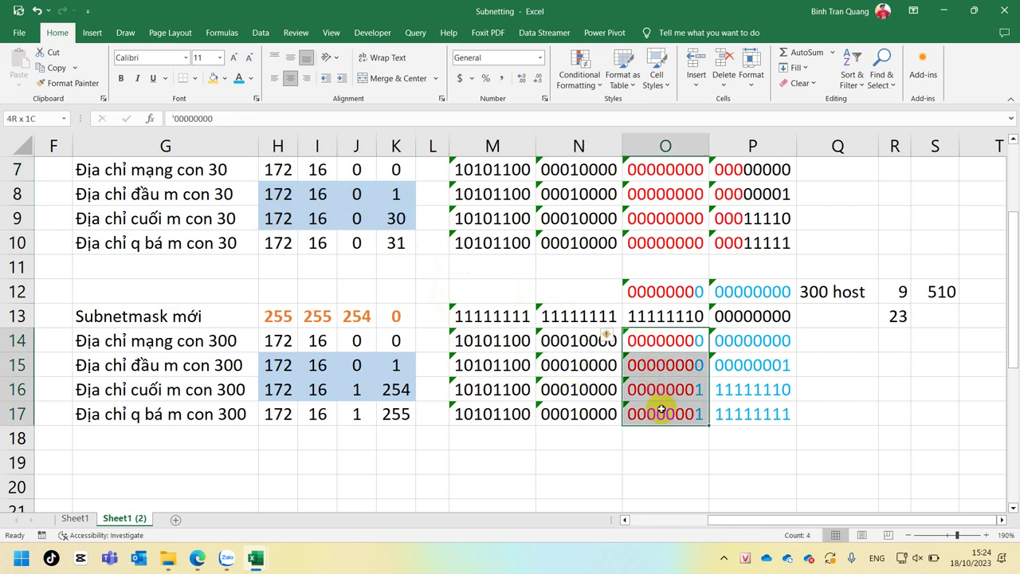
Change the subnet octet in O12 to 00000010 to get the next 300-host subnet
left_click(664, 291)
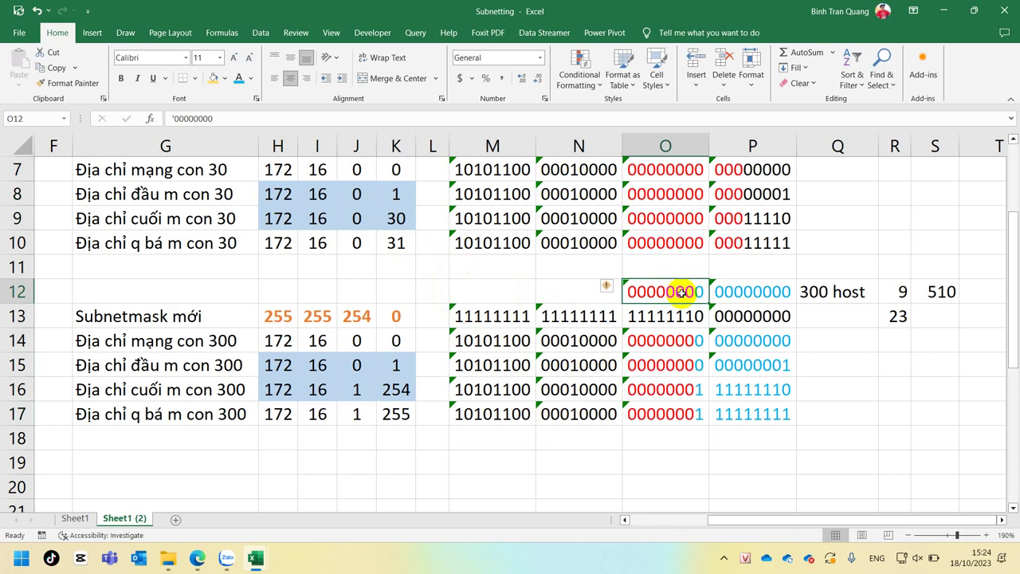
double_click(688, 291)
left_click_drag(696, 291, 689, 292)
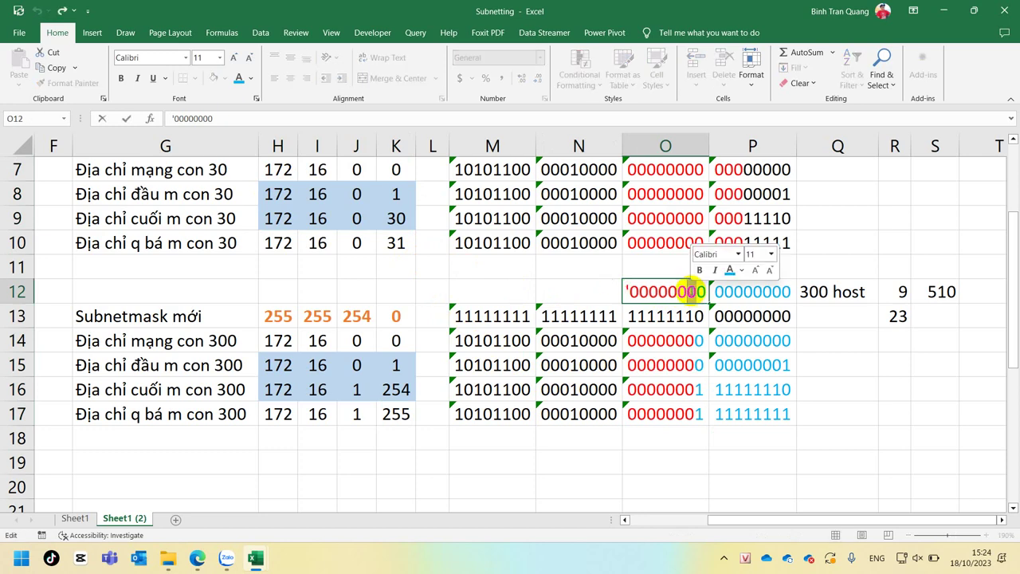
type("1")
key("Return")
Copy the octet from O12 into the network address O14 and the first host address O15
left_click(653, 292)
key("ctrl+c")
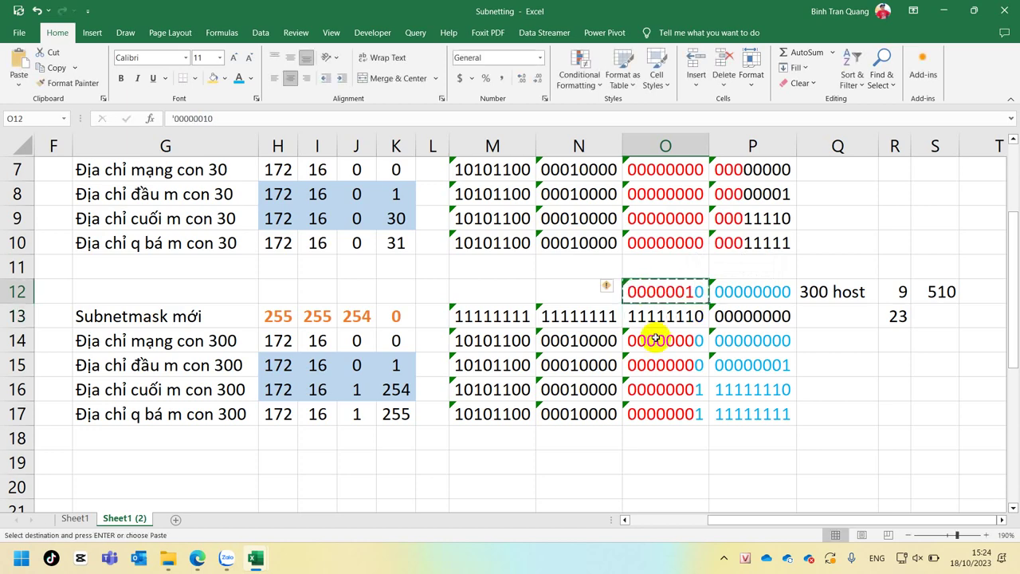
left_click(650, 339)
key("ctrl+v")
left_click(652, 365)
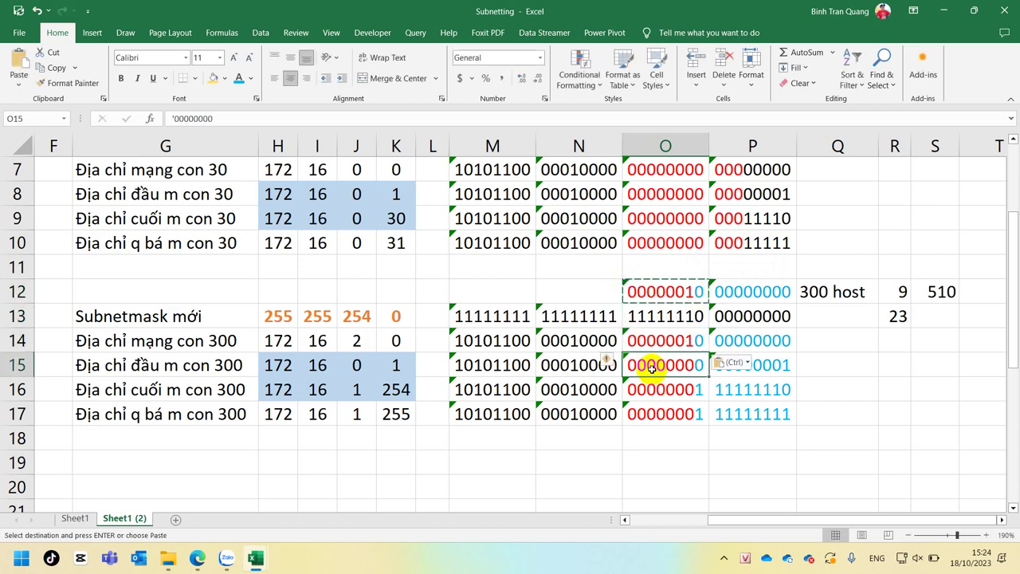
key("ctrl+v")
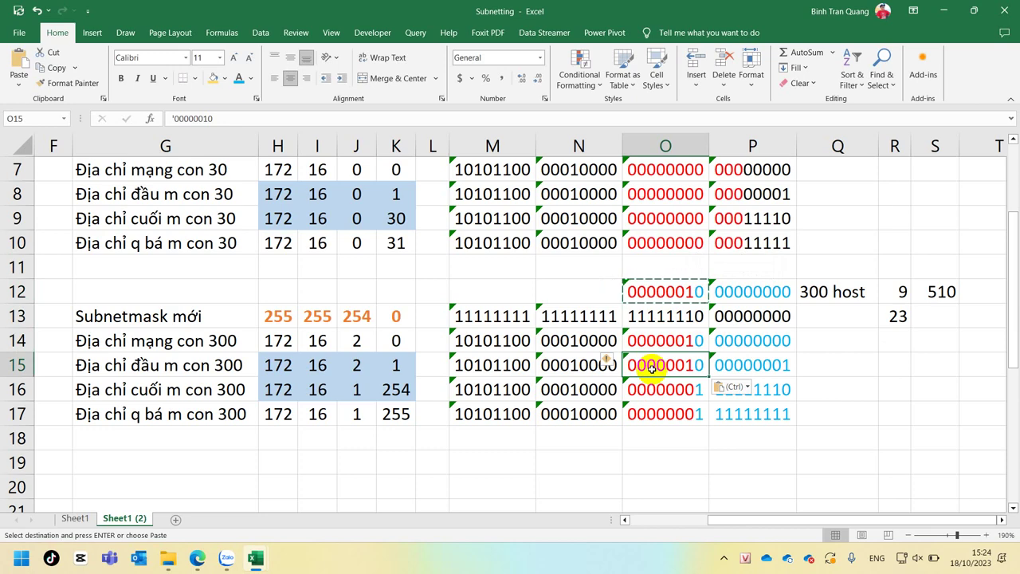
Set the third octet of the last host address O16 and the broadcast address O17 to 00000011
double_click(690, 388)
key("BackSpace")
type("1")
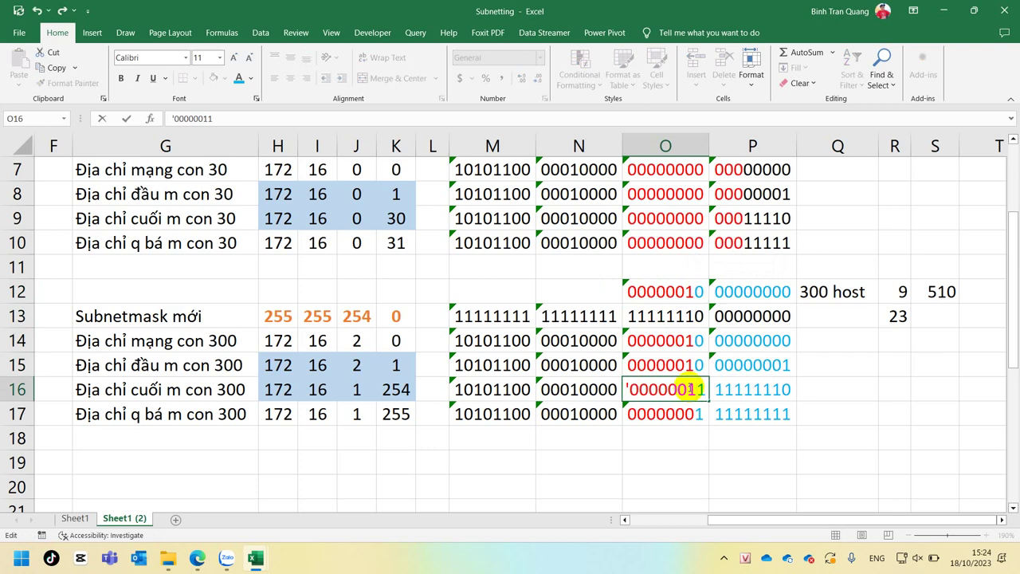
double_click(693, 413)
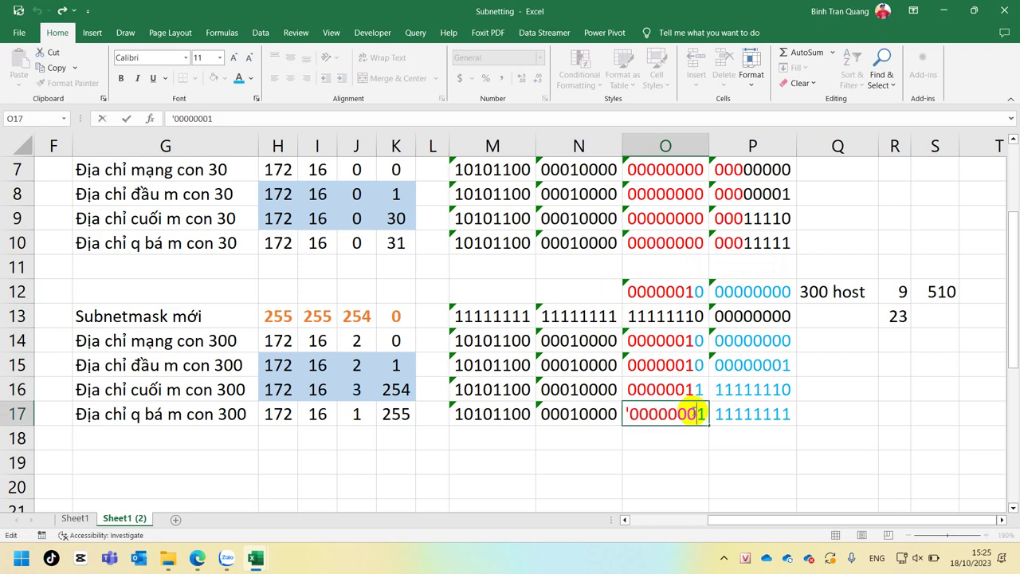
left_click_drag(698, 412, 691, 414)
type("1")
key("Return")
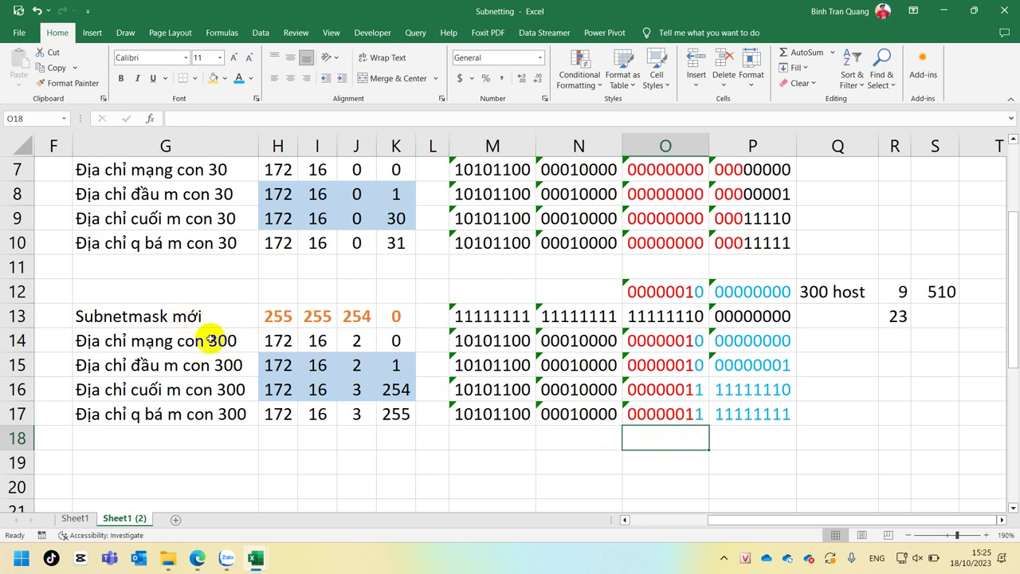
Check the host capacity formula in S12 and compare the 30-host and 300-host network rows
left_click(220, 344)
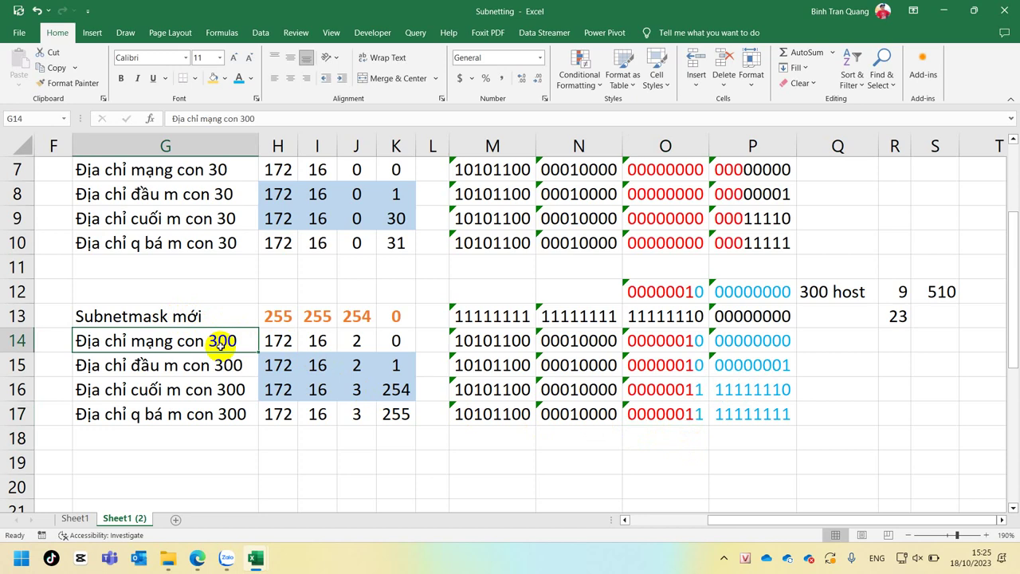
left_click(935, 292)
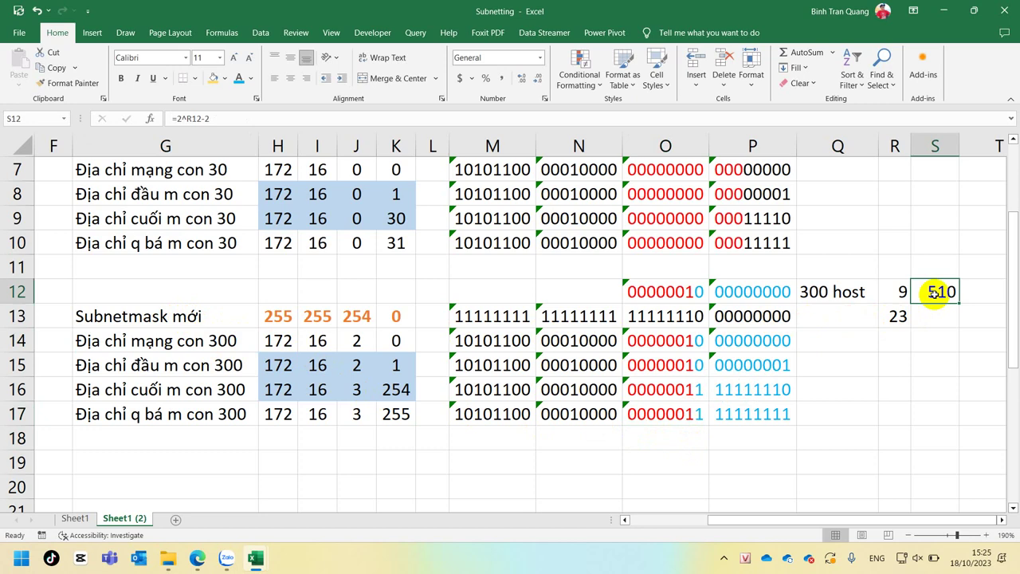
left_click(229, 169)
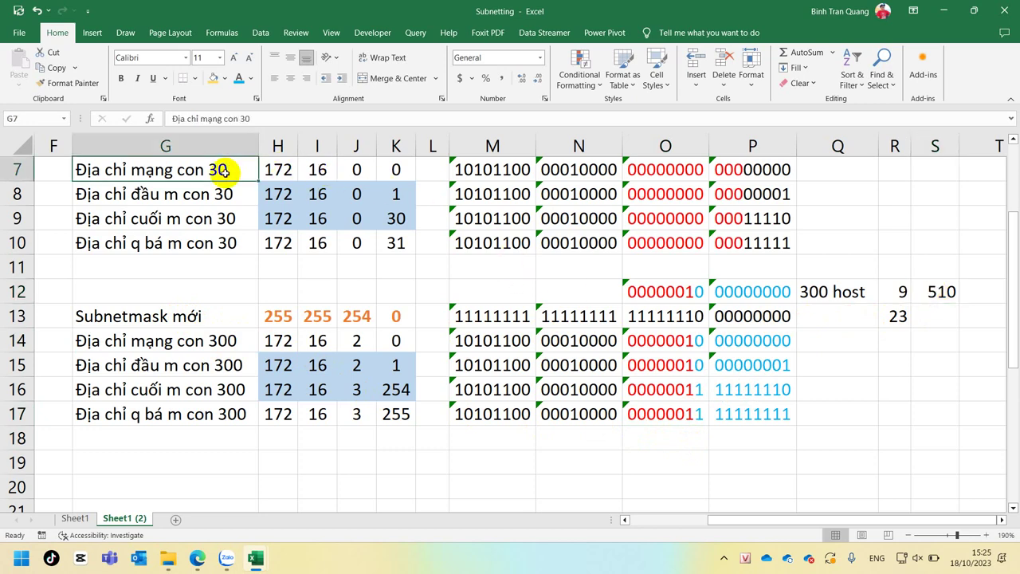
left_click(221, 337)
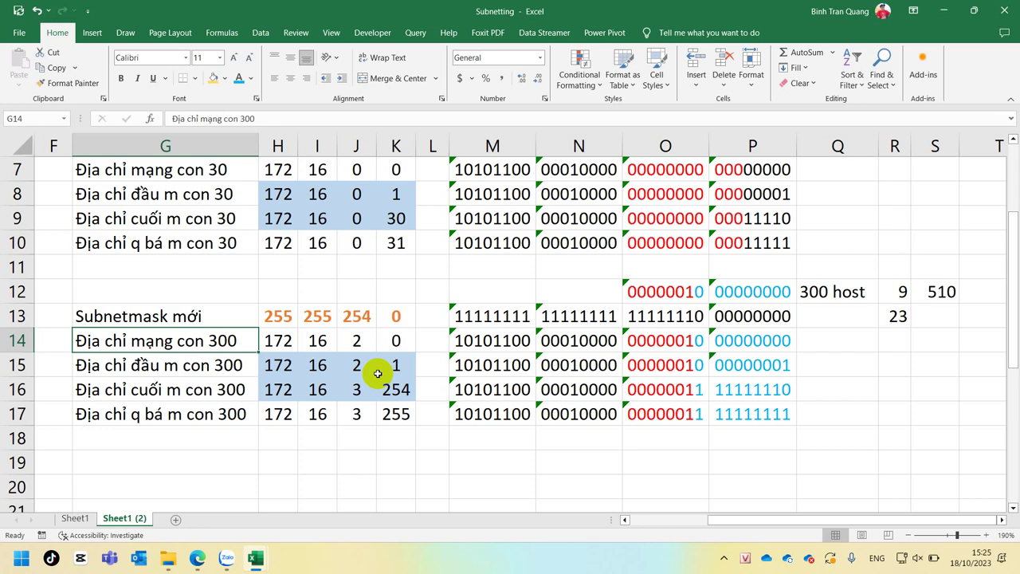
Duplicate the 300-host block G12:S17 below itself, starting at G19
left_click_drag(95, 289, 923, 413)
key("ctrl+c")
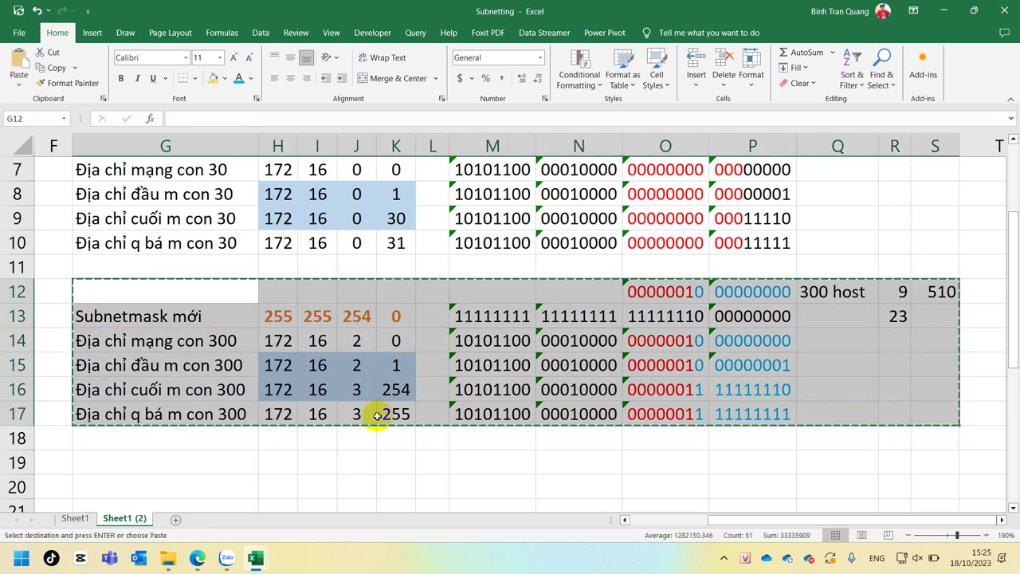
scroll(377, 415, "down", 3)
left_click(164, 221)
key("ctrl+v")
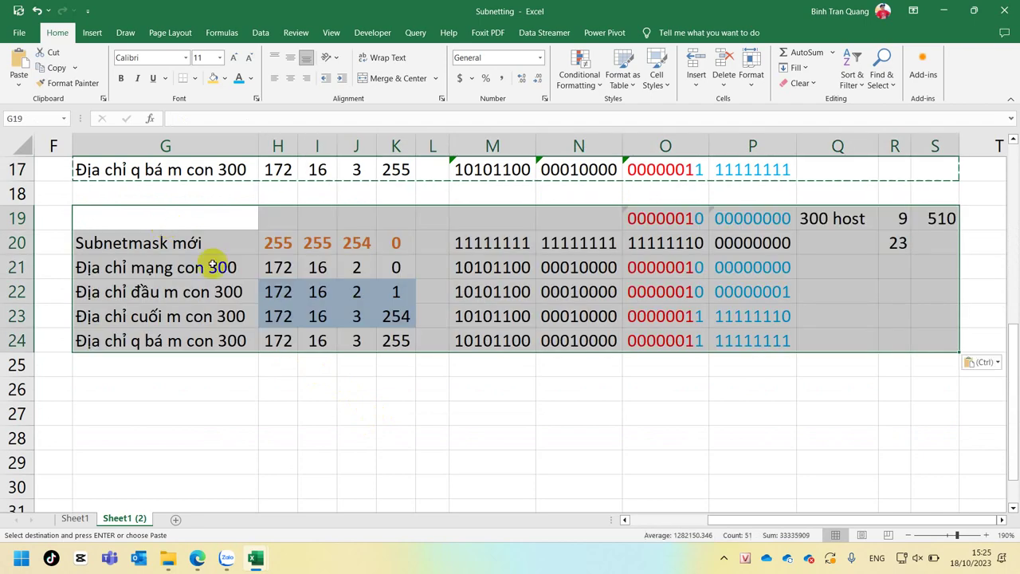
left_click(1013, 139)
left_click(1013, 140)
left_click(1013, 140)
left_click(1013, 140)
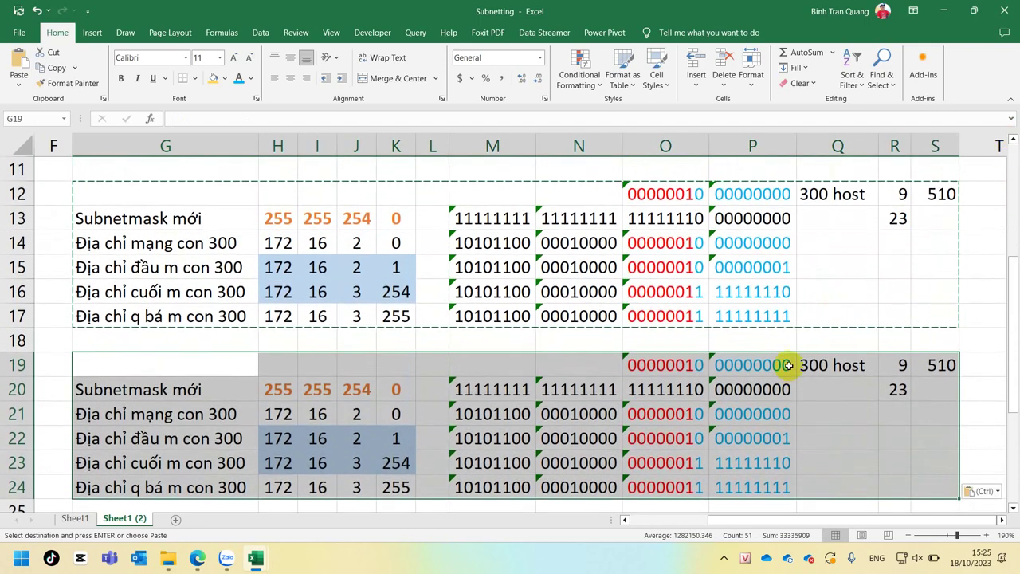
Change the label in Q19 to 2000 host, set the host bits in R19 to 11, and check the capacity formula in S19
double_click(815, 365)
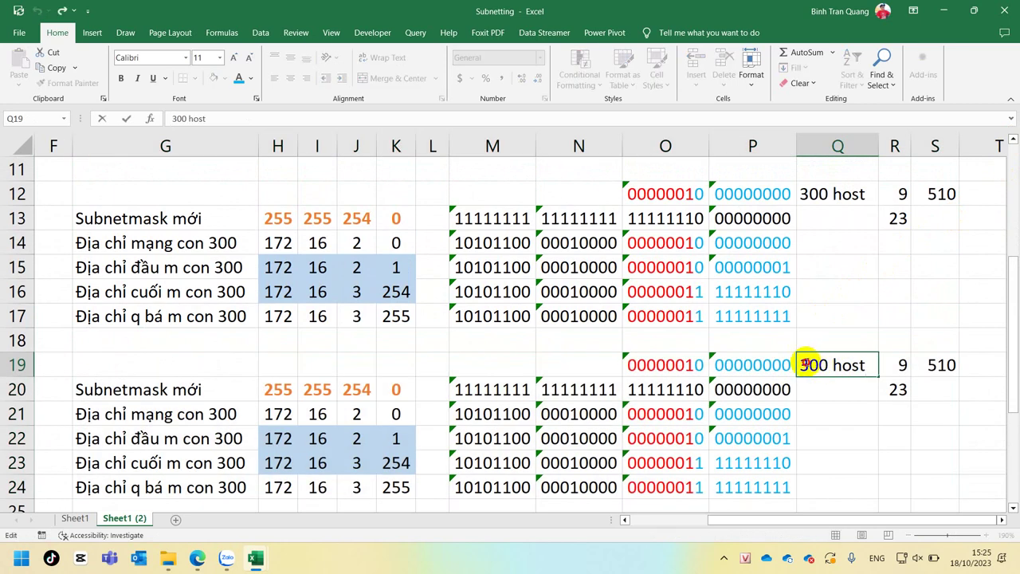
double_click(807, 364)
type("2000")
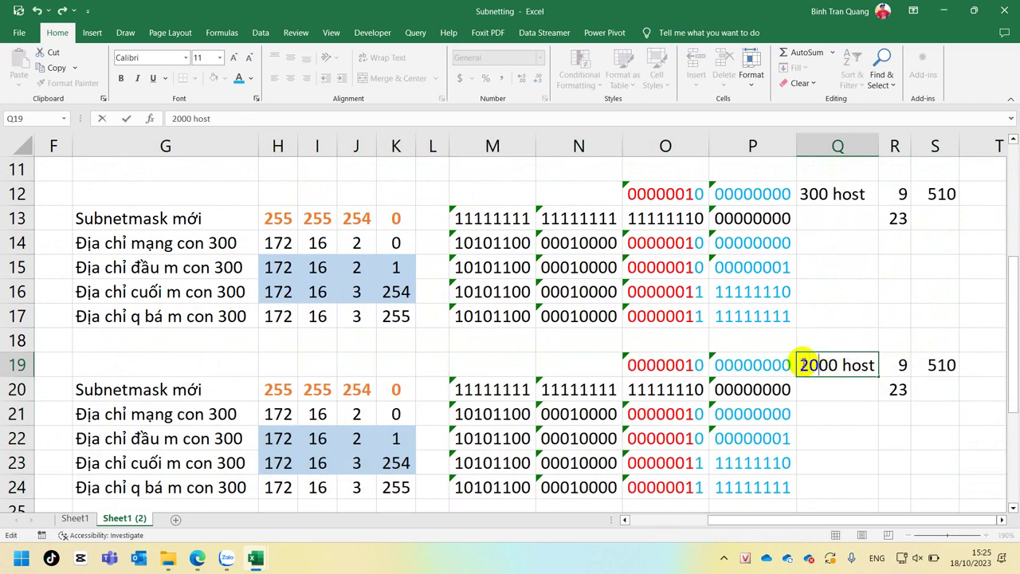
left_click(903, 364)
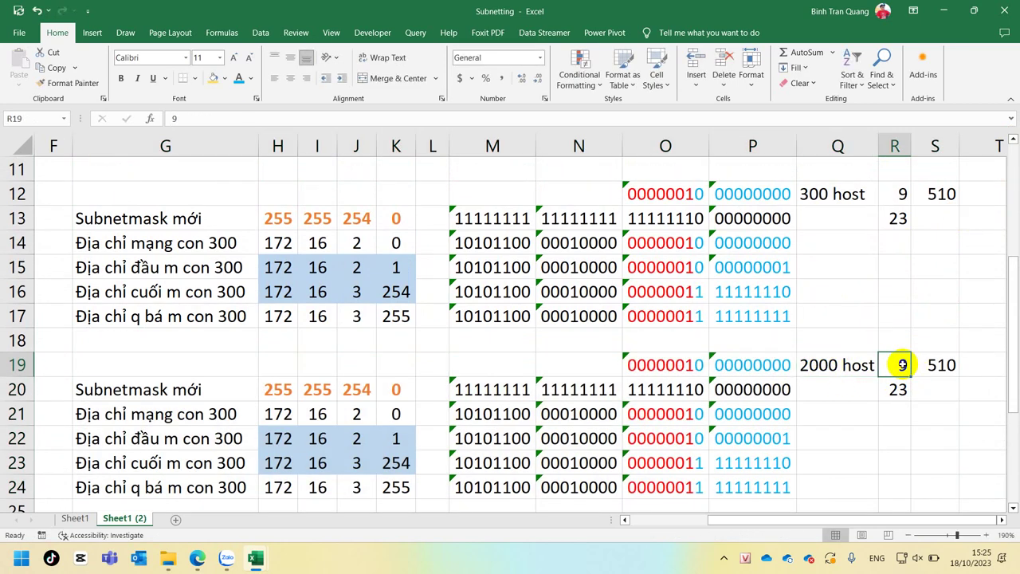
type("11")
left_click(899, 411)
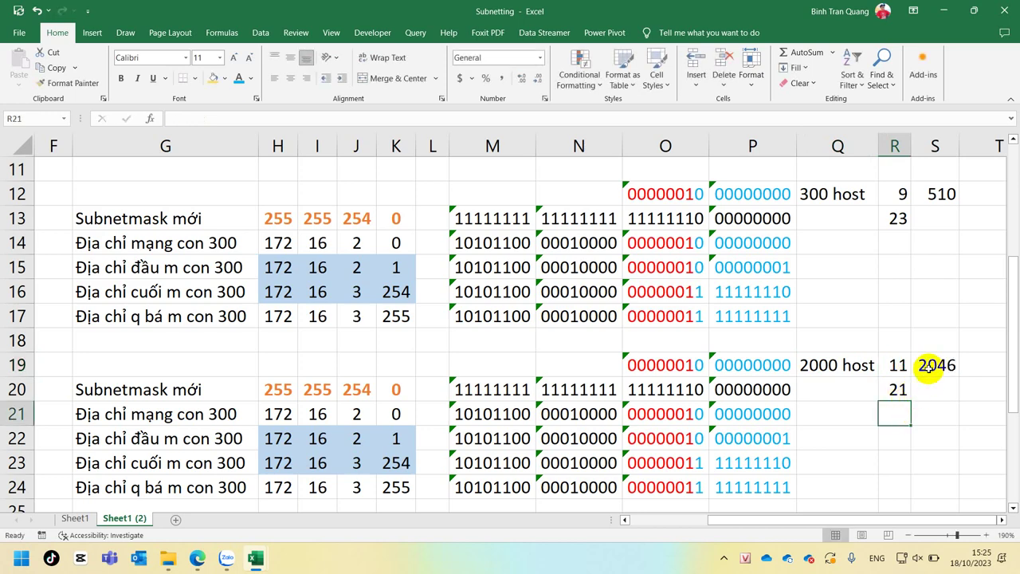
left_click(926, 368)
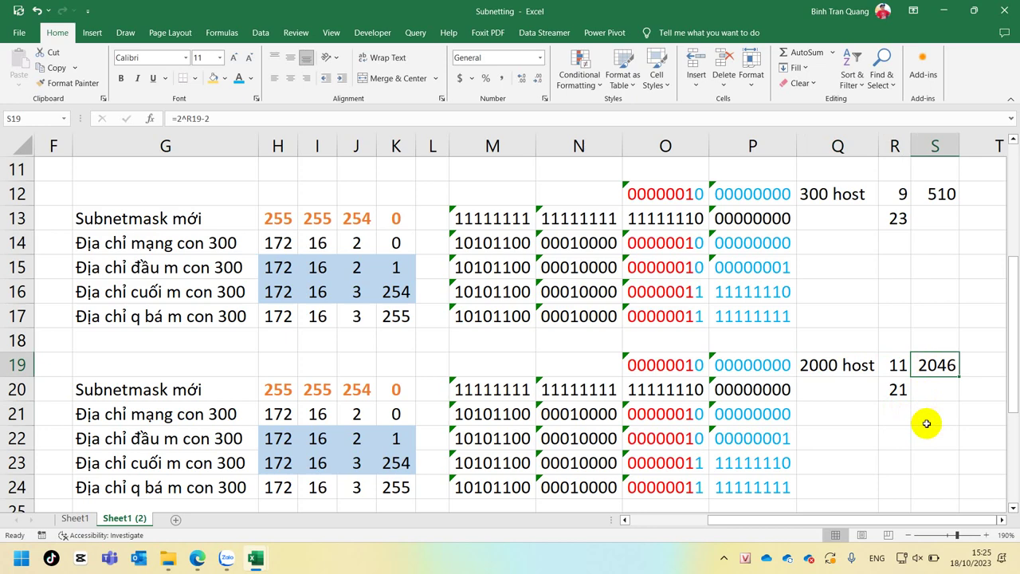
left_click(838, 364)
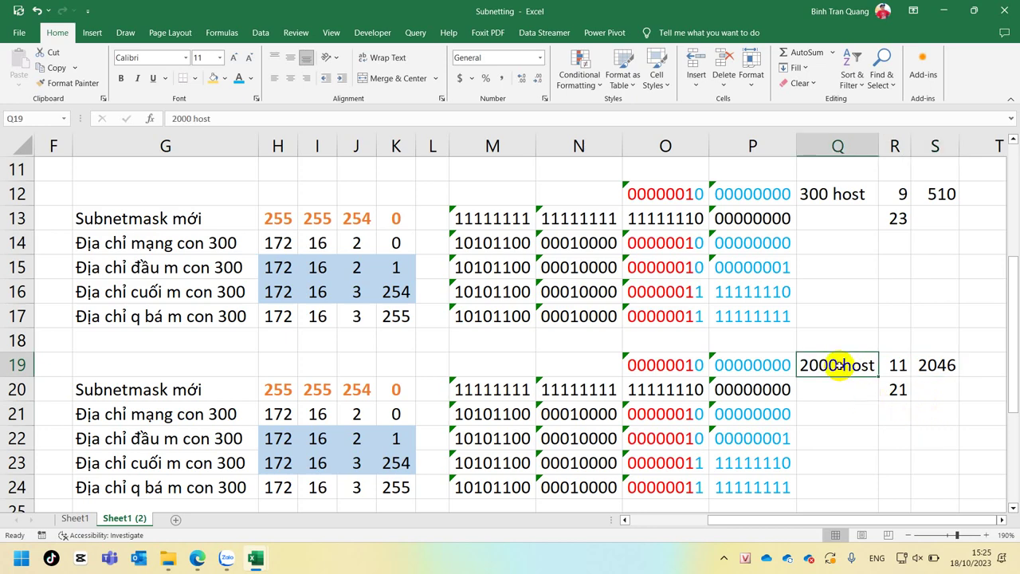
left_click(898, 364)
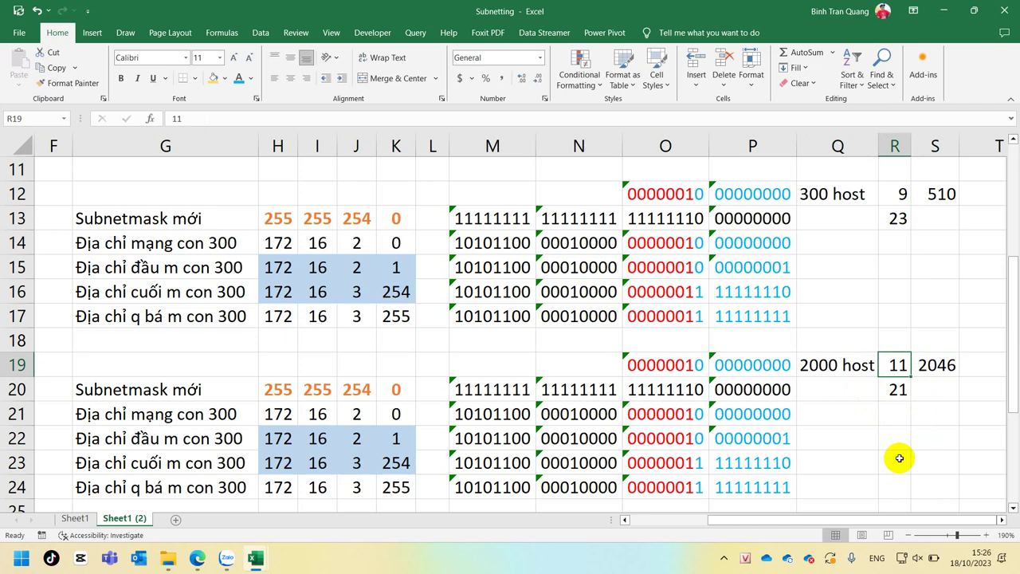
Set O19 to 00000000 and colour its last three digits blue as host bits
left_click(734, 364)
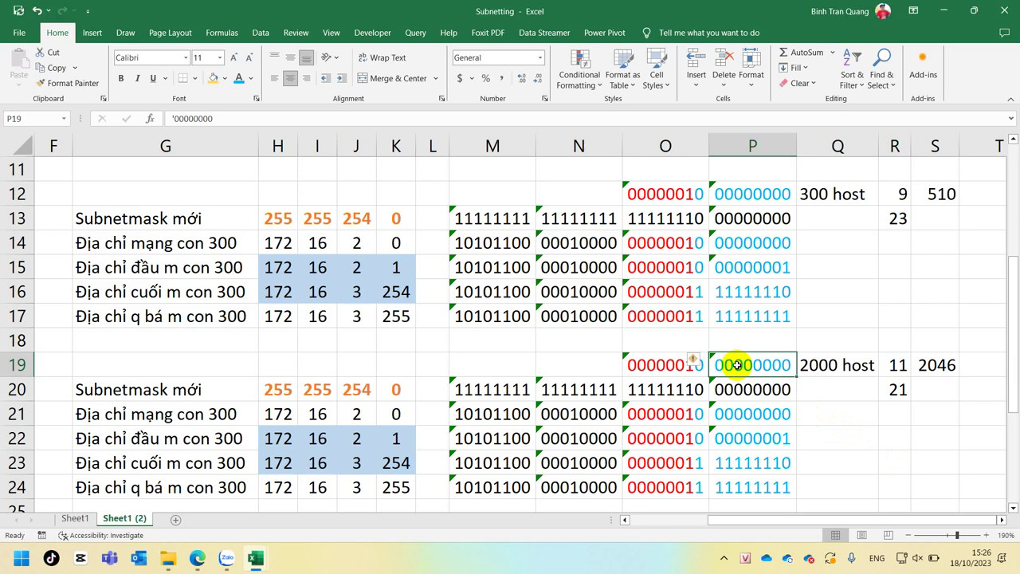
left_click(656, 364)
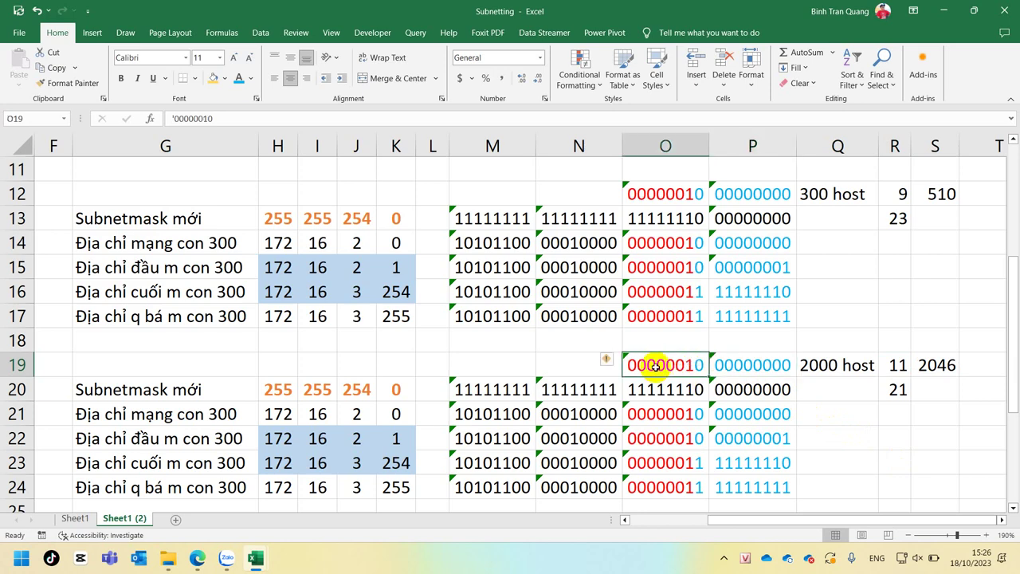
double_click(676, 364)
left_click_drag(678, 364, 691, 364)
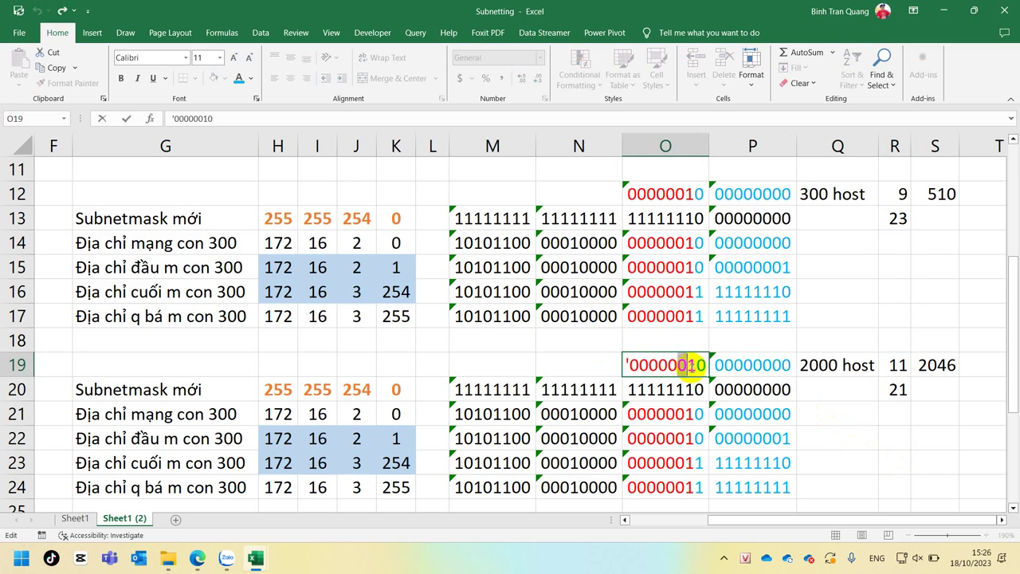
type("0")
left_click_drag(679, 364, 741, 367)
left_click(741, 367)
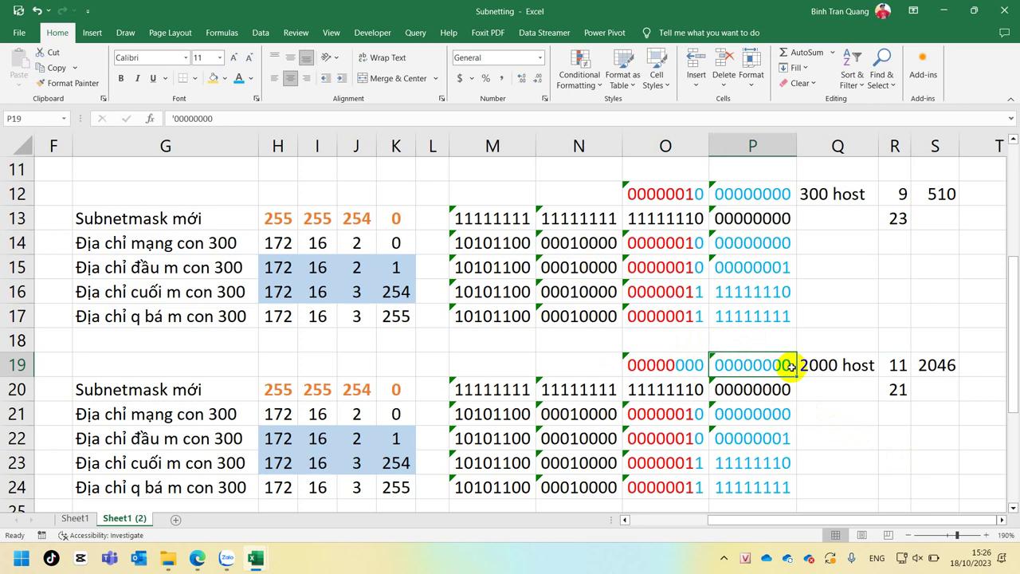
left_click(679, 365)
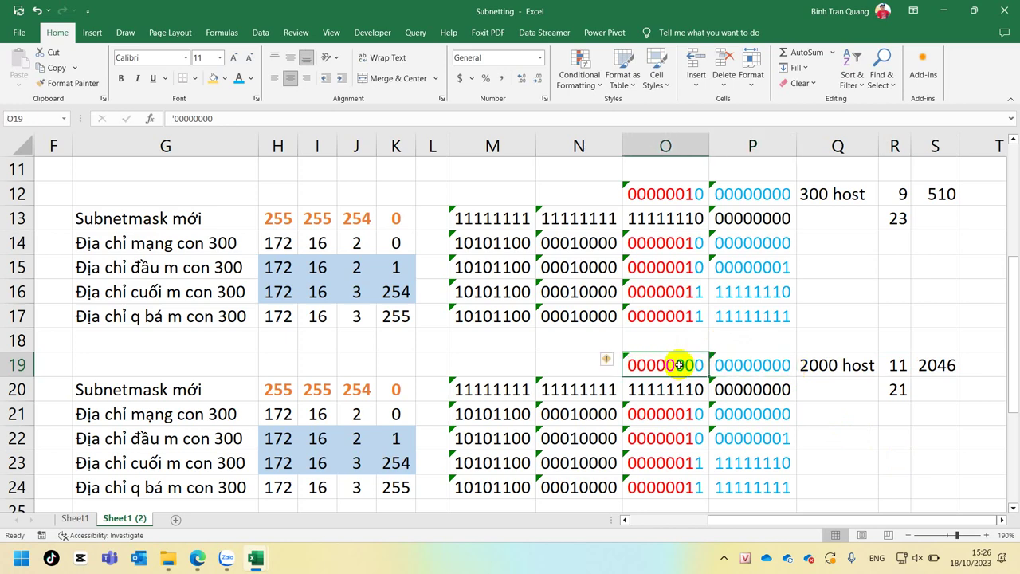
key("ctrl+c")
left_click(660, 416)
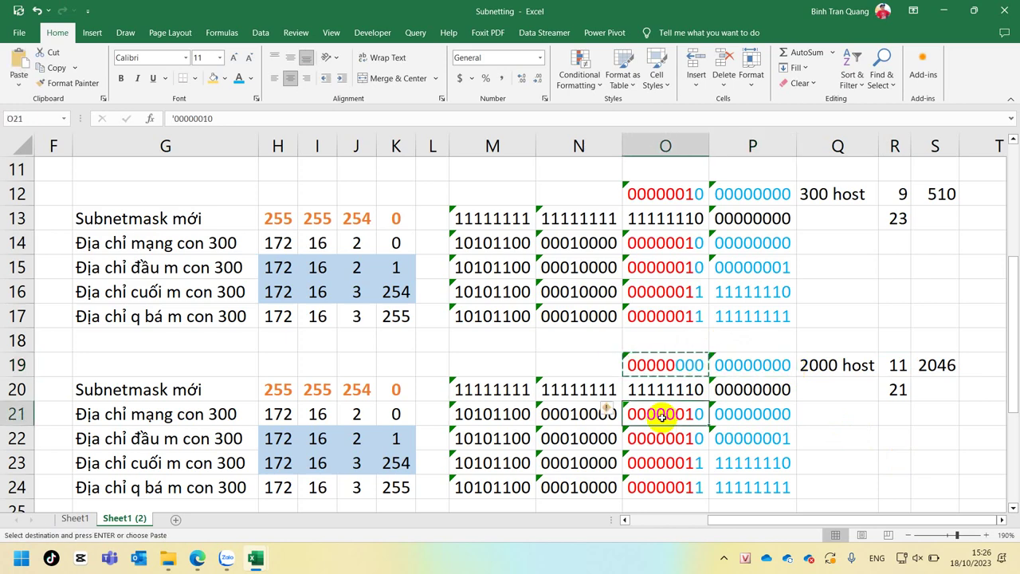
key("Escape")
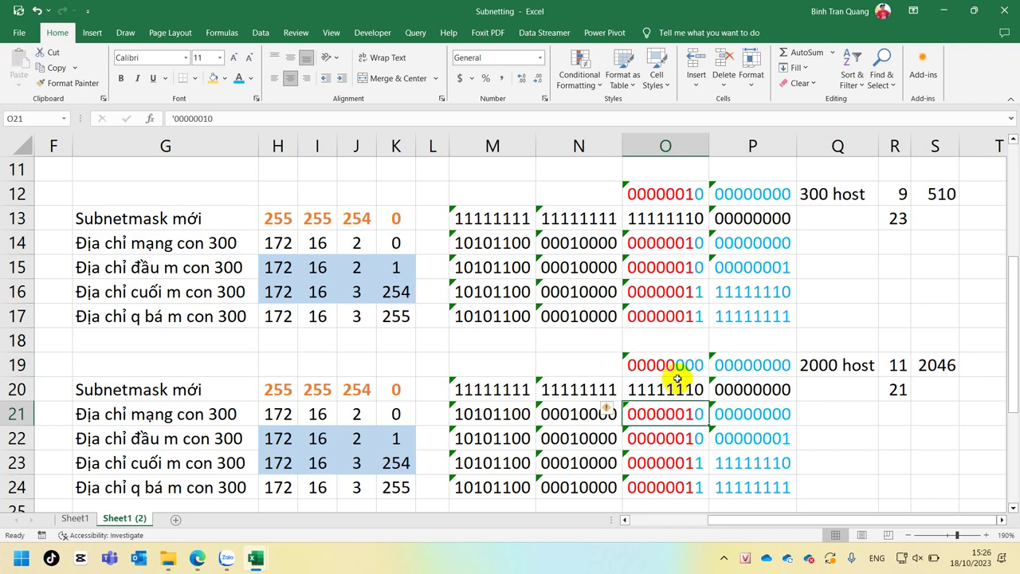
Set the third binary octet of the new subnet mask in O20 to 11111000
double_click(674, 389)
left_click_drag(674, 389, 701, 389)
type("000")
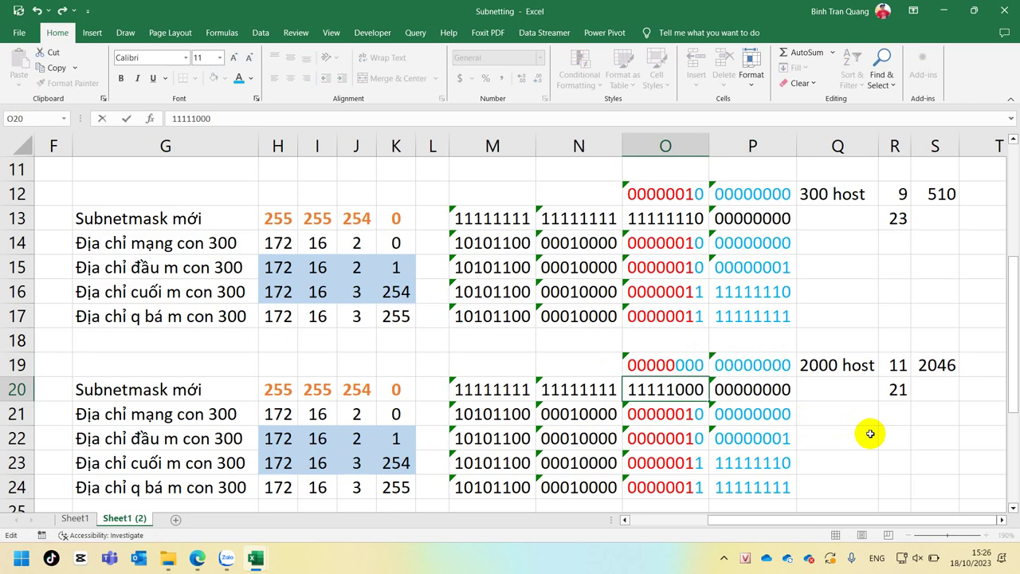
key("Return")
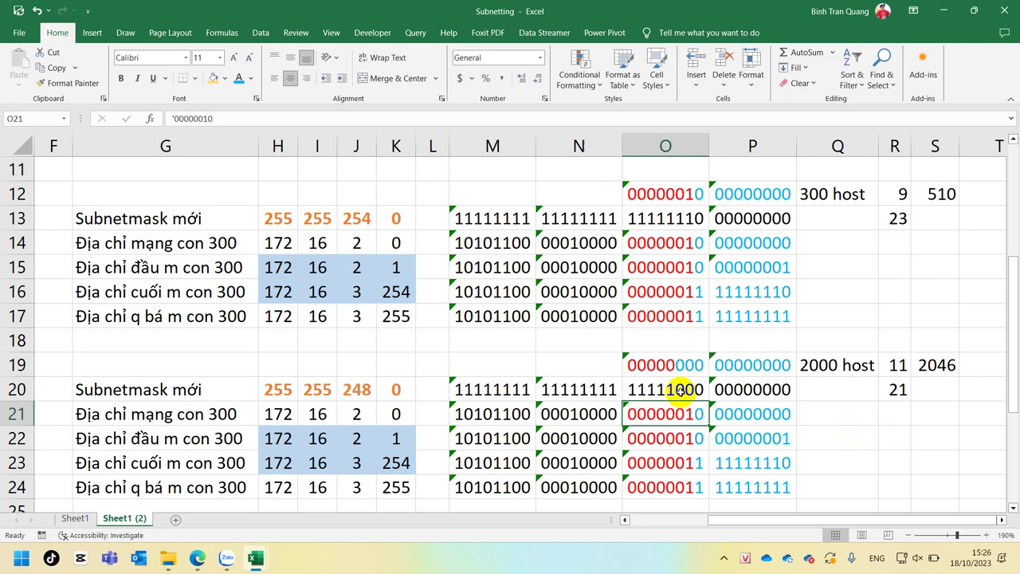
Copy the octet from O19 into the network address cell O21
left_click(655, 364)
key("ctrl+c")
left_click(662, 414)
key("ctrl+v")
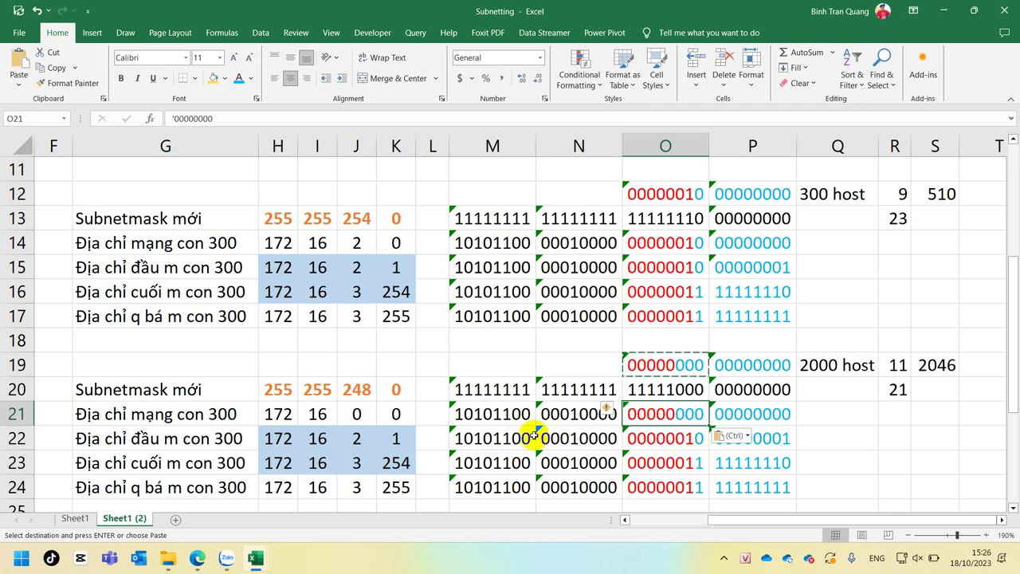
Check the conversion formula in J21 and compare the row 21 network address with the 30-host network in H7:K7
left_click(357, 414)
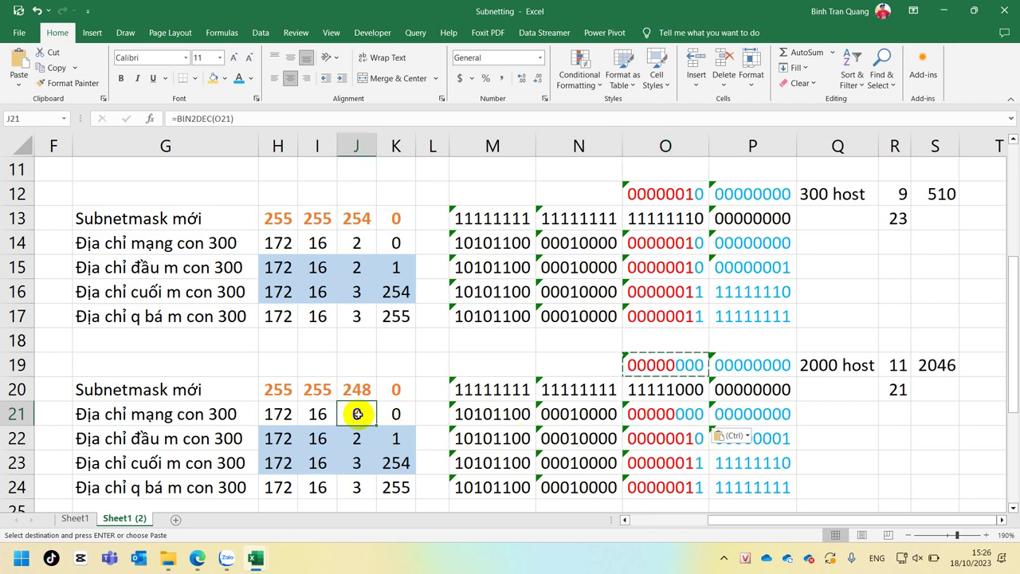
scroll(356, 395, "up", 4)
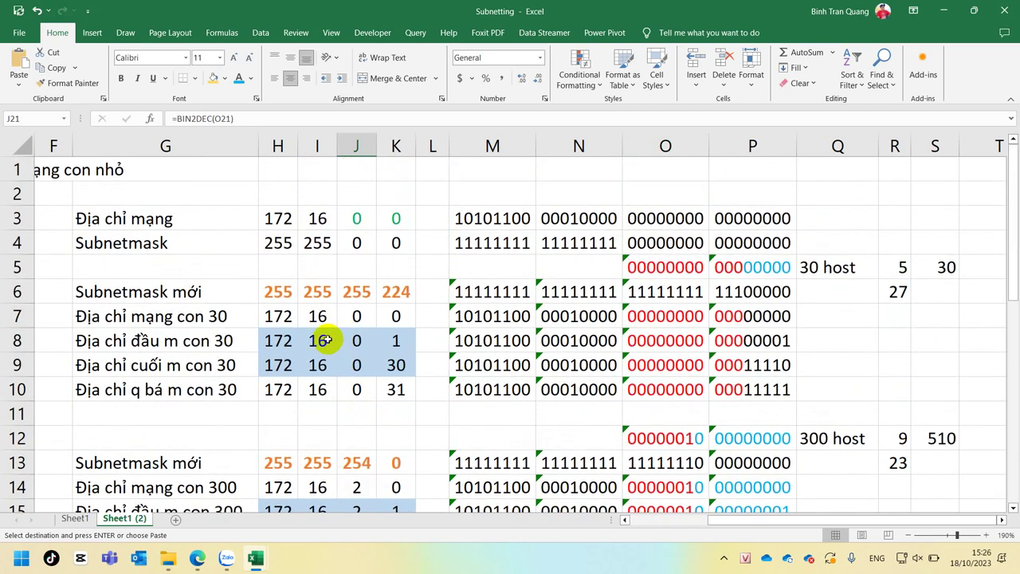
left_click_drag(280, 317, 396, 317)
scroll(398, 399, "down", 4)
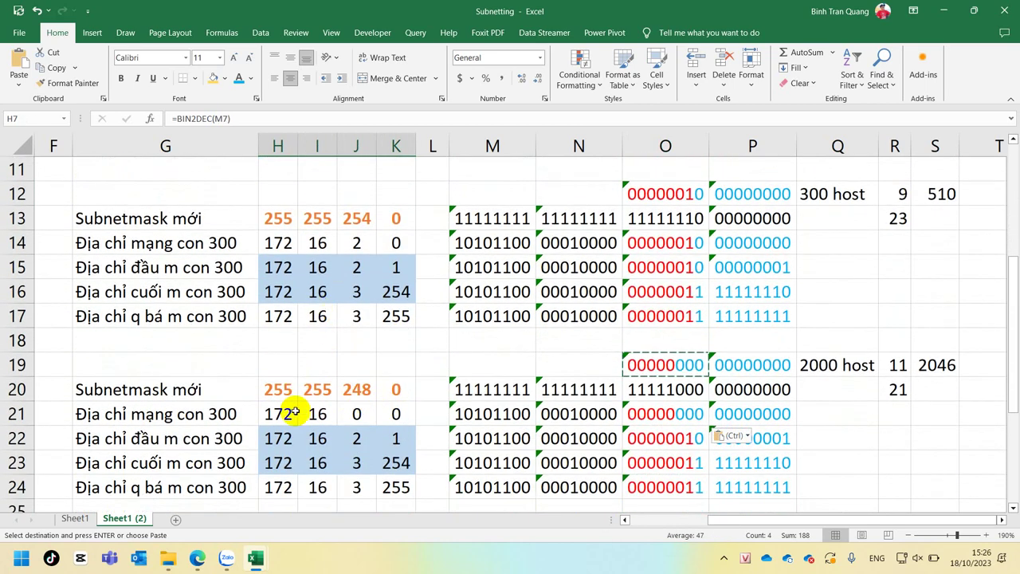
Change the last red network bit of O19 to 1, making the octet 00001000
left_click_drag(278, 413, 400, 419)
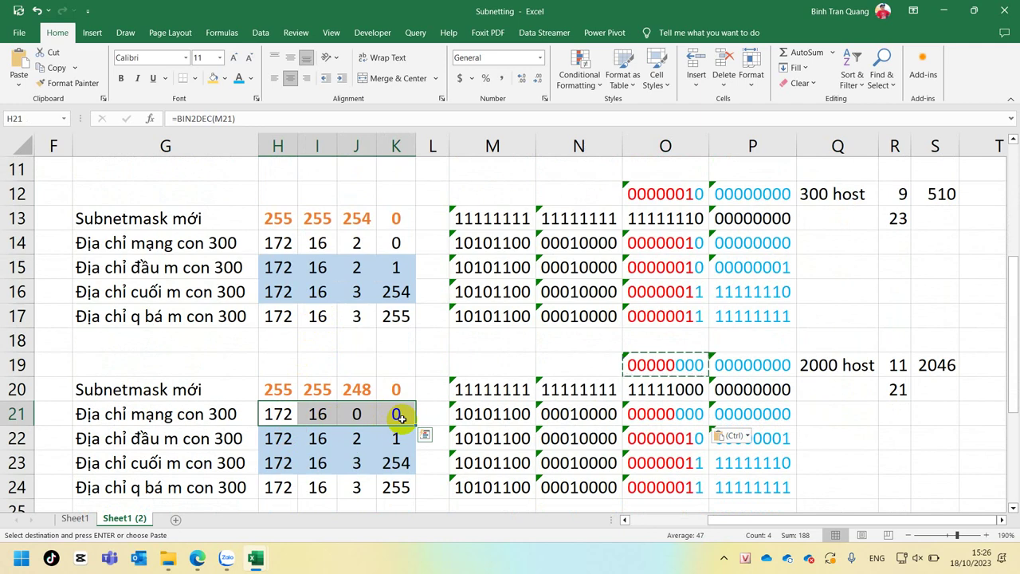
double_click(679, 364)
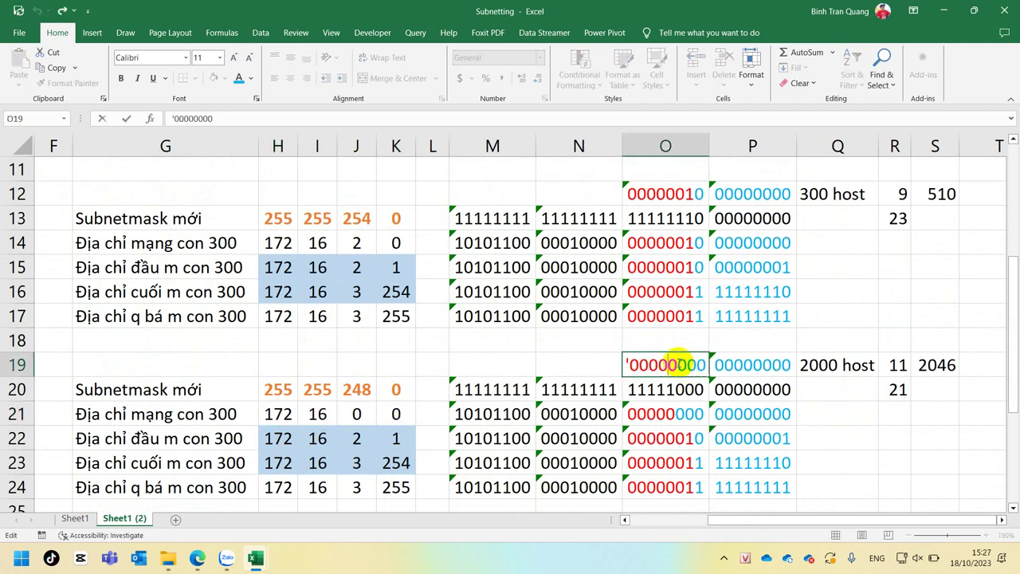
left_click_drag(667, 360, 667, 360)
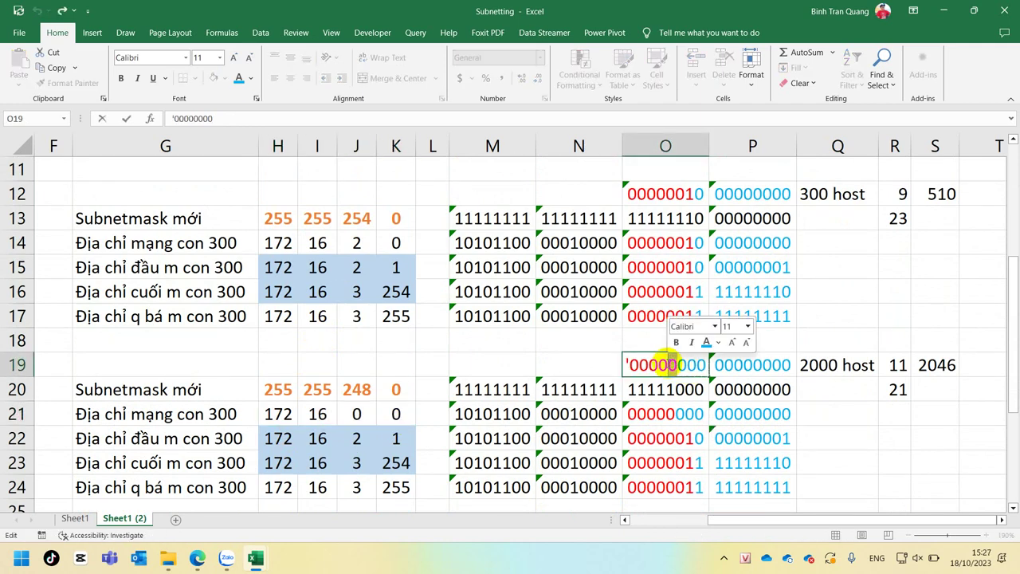
type("1")
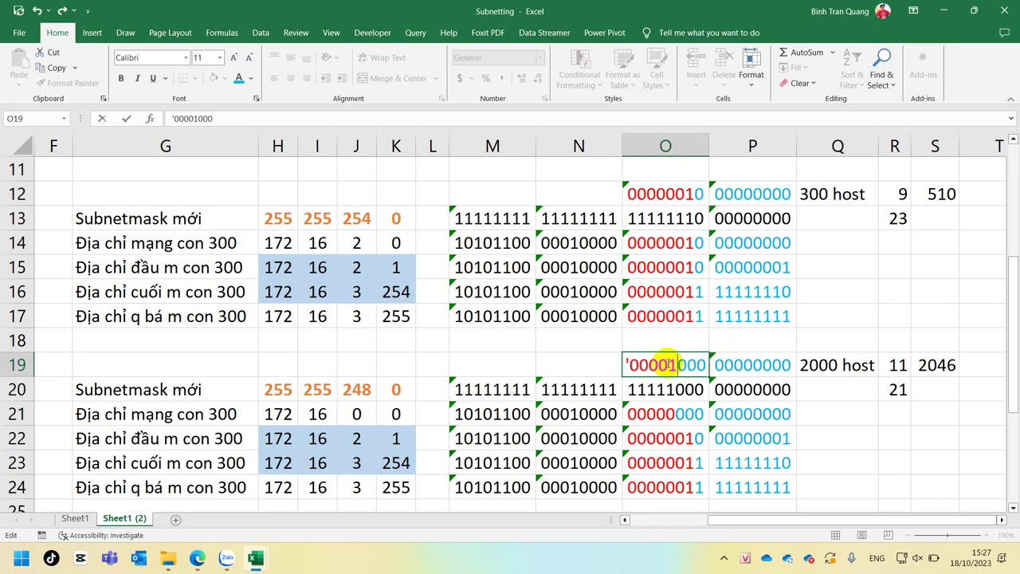
key("Return")
Set the third binary octet of the 2000-host network address in O21 to 00001000
left_click(668, 414)
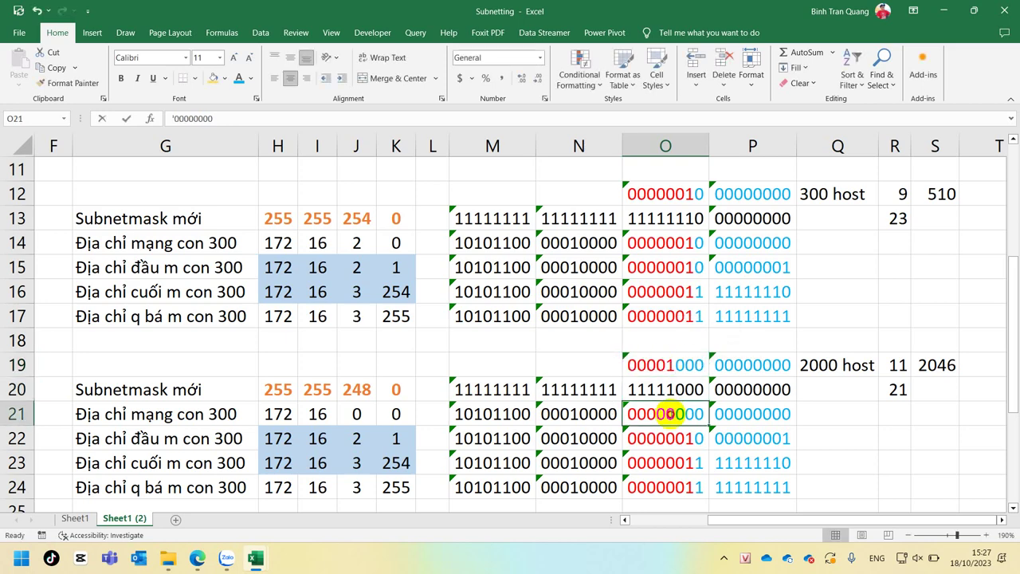
double_click(668, 414)
type("1")
key("Return")
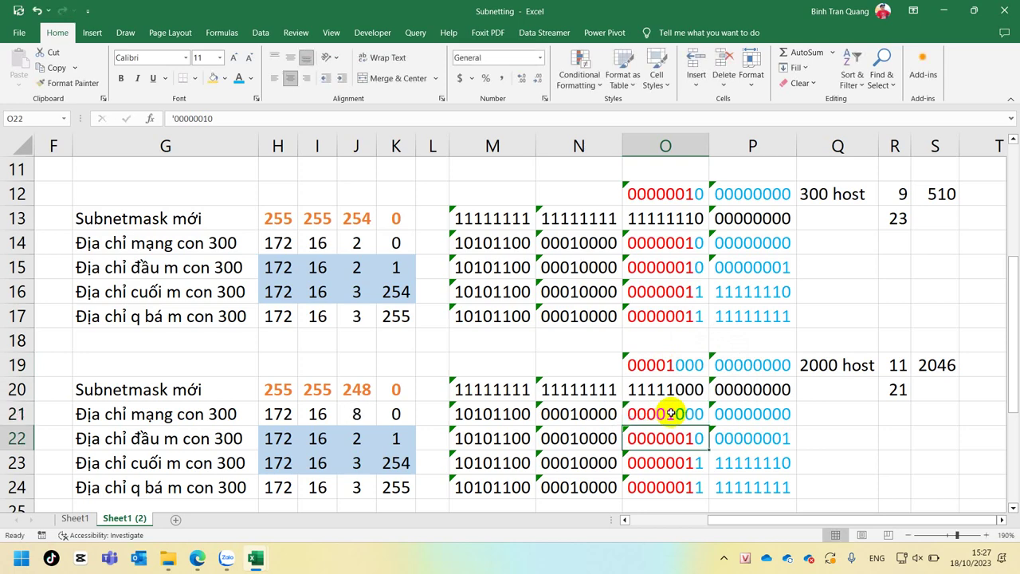
Compare the third octet of the 2000-host network address in J21 with the broadcast addresses of the 300-host and 30-host subnets
left_click(278, 414)
left_click(317, 415)
left_click(369, 415)
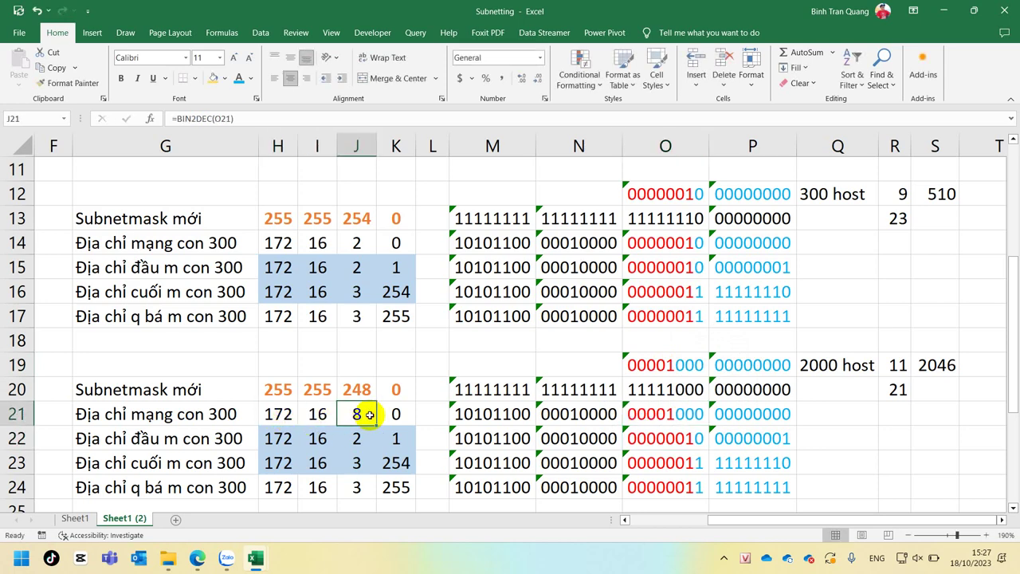
left_click(359, 316)
scroll(360, 316, "up", 4)
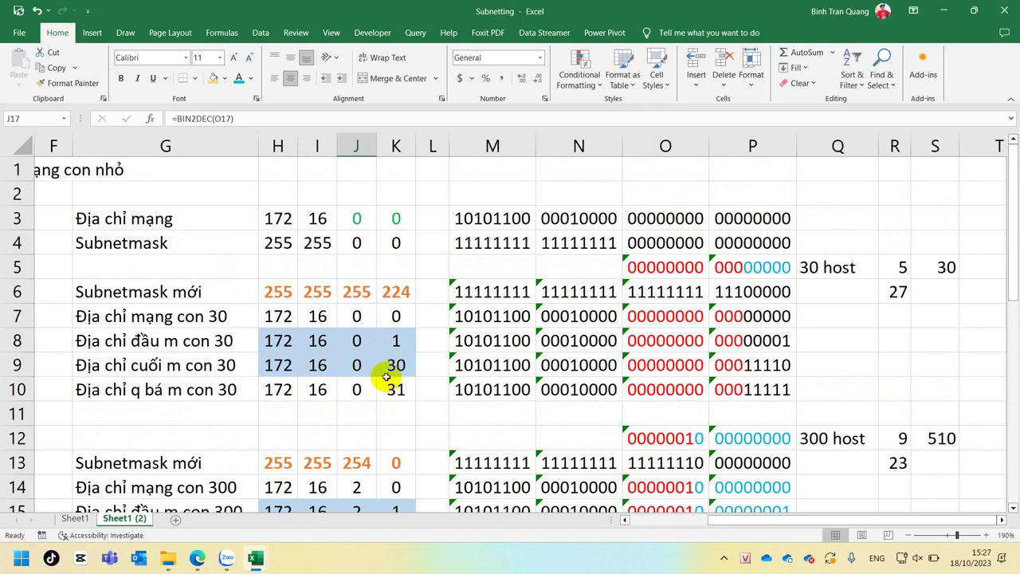
scroll(385, 373, "down", 3)
scroll(387, 377, "up", 3)
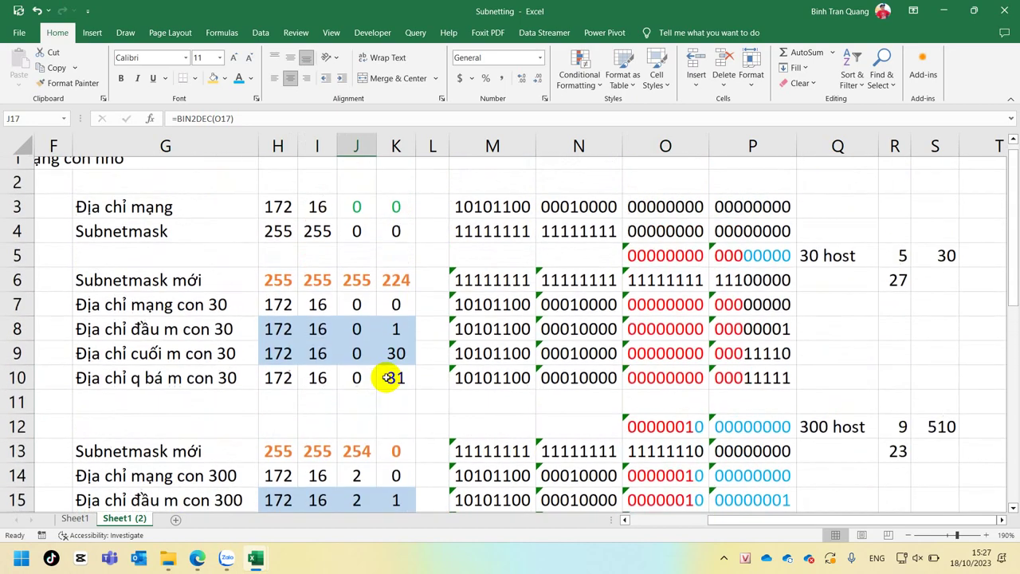
left_click(356, 378)
scroll(383, 434, "down", 3)
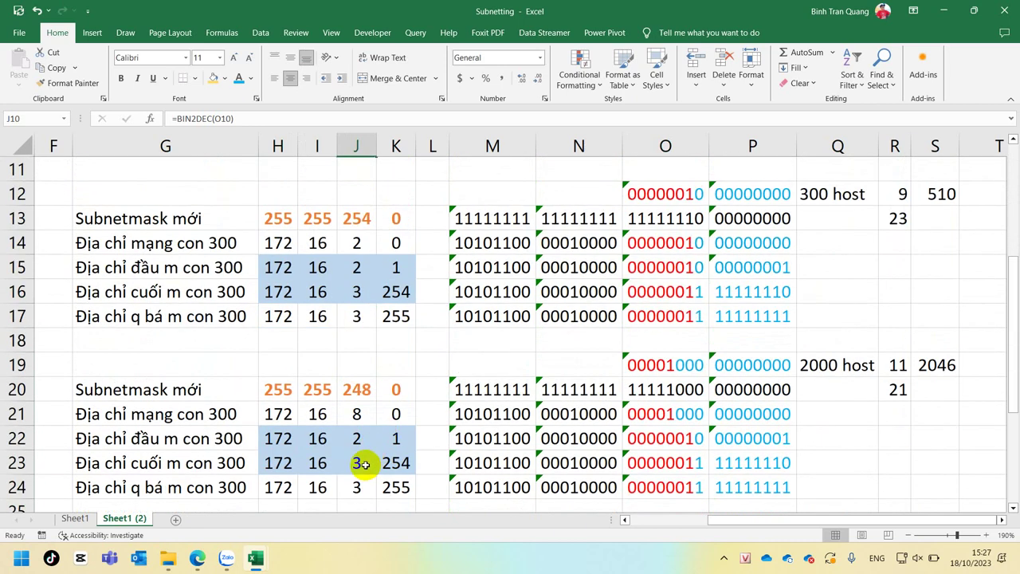
left_click(364, 317)
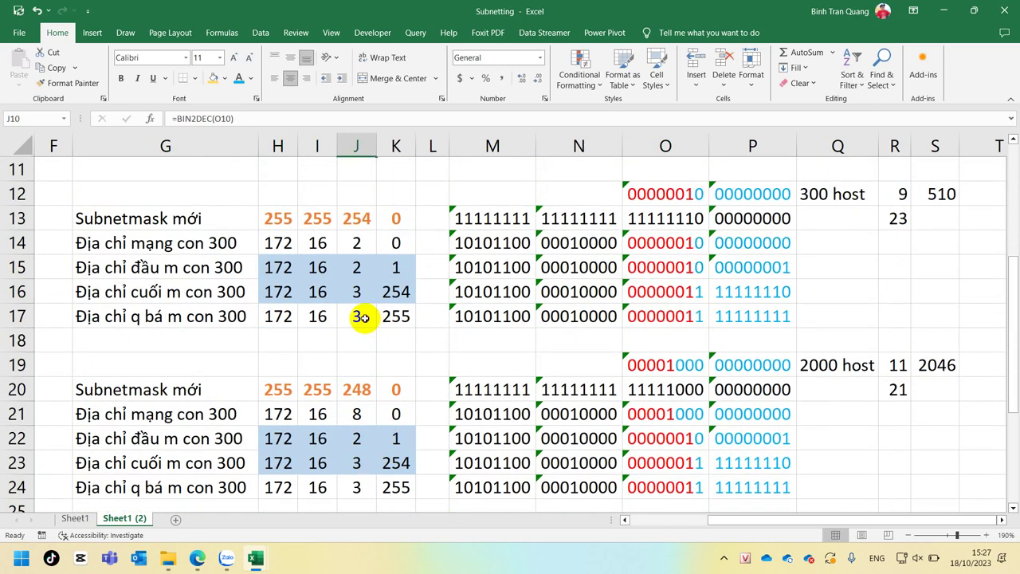
left_click(355, 413)
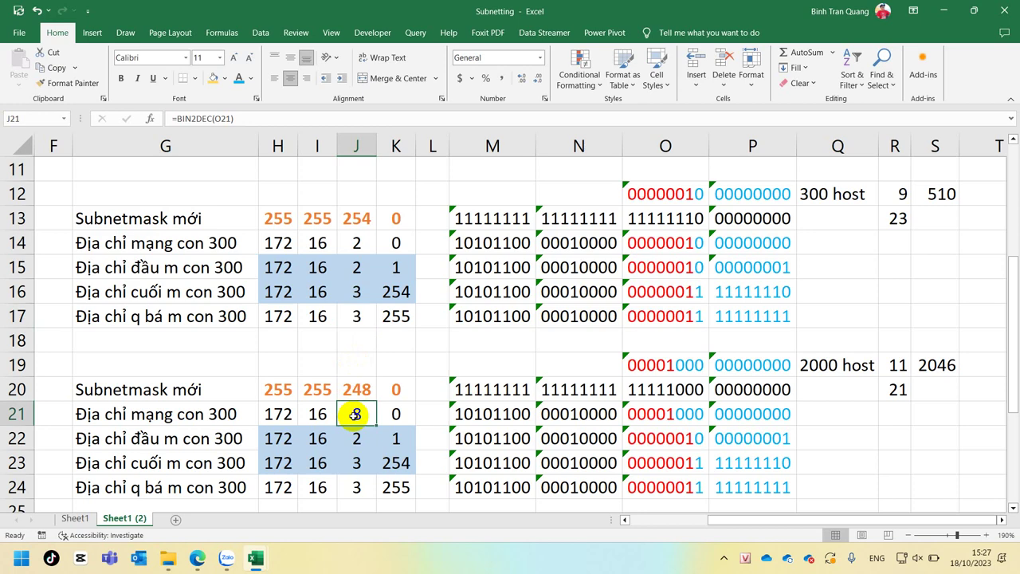
Copy the octet from O21 into the first address cell O22
left_click(661, 416)
left_click(662, 440)
key("ctrl+v")
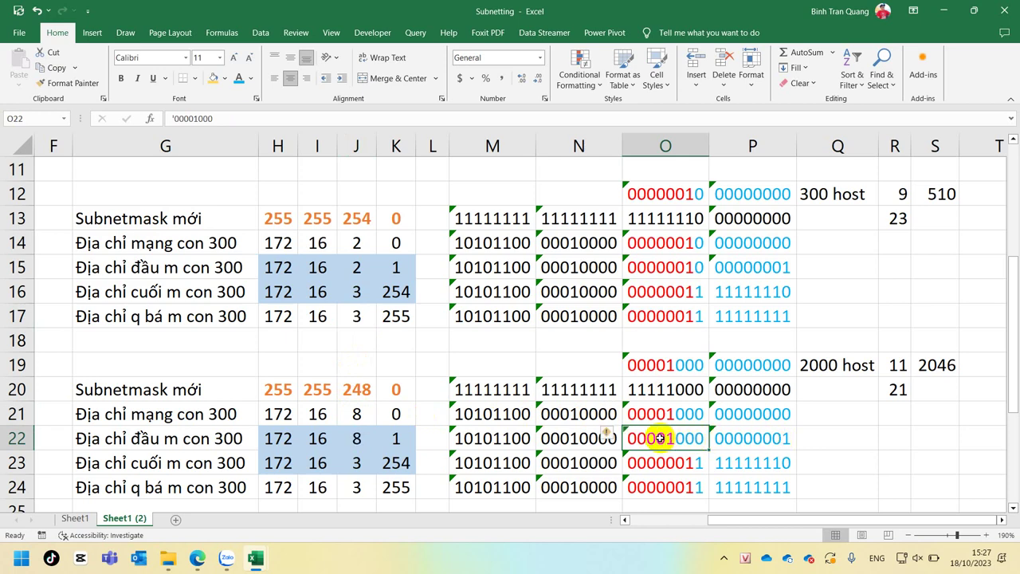
Change the subnet size in the network address and first address labels in G21 and G22 to 2000
double_click(225, 414)
left_click_drag(205, 414, 241, 413)
type("2000")
key("Return")
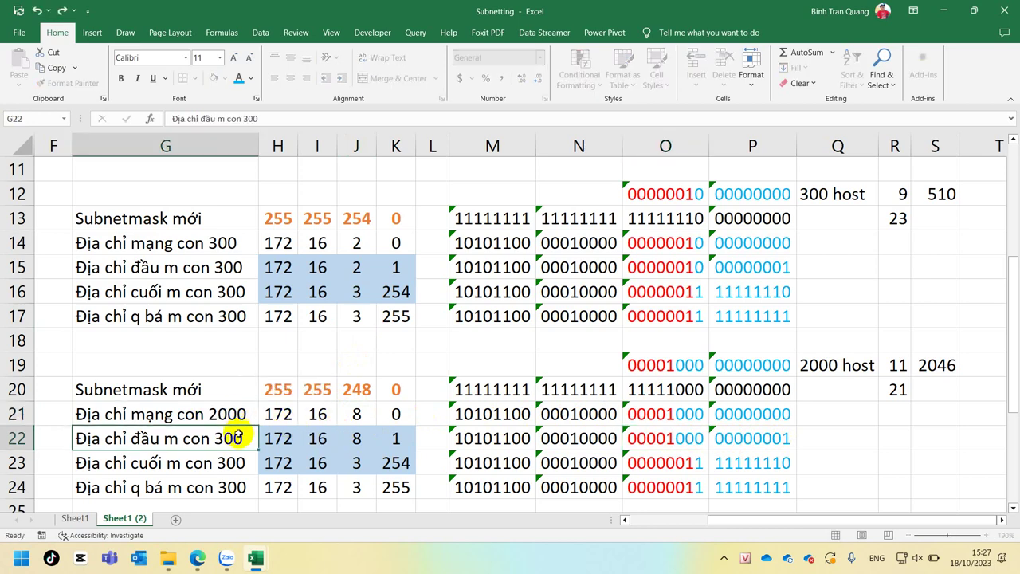
double_click(216, 437)
left_click_drag(212, 437, 254, 438)
type("2000")
key("Return")
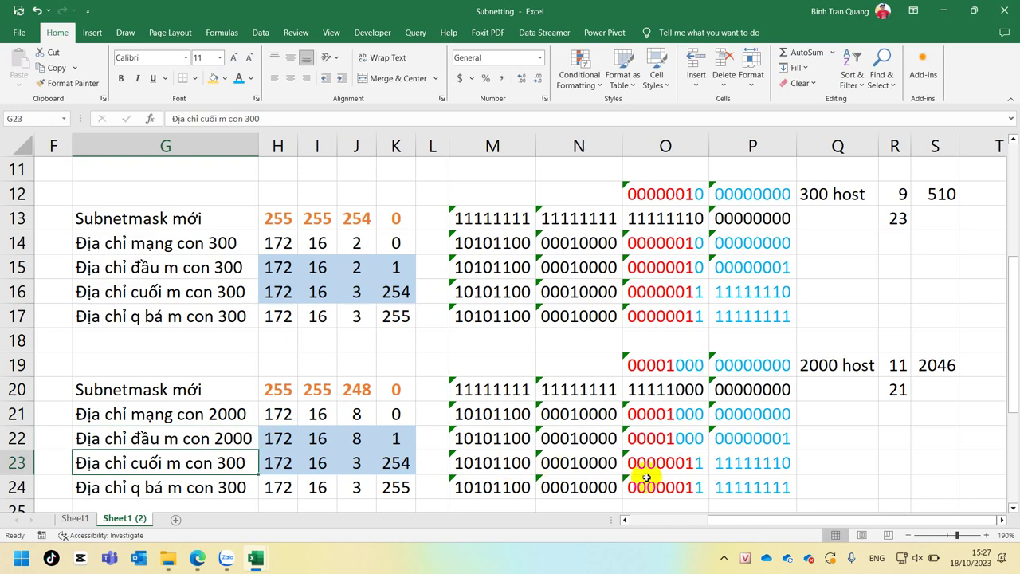
Set the third binary octet of the last address in O23 to 00001111 and check the decimal address in H23:K23
left_click(668, 463)
key("ctrl+v")
double_click(681, 463)
left_click_drag(683, 465, 709, 466)
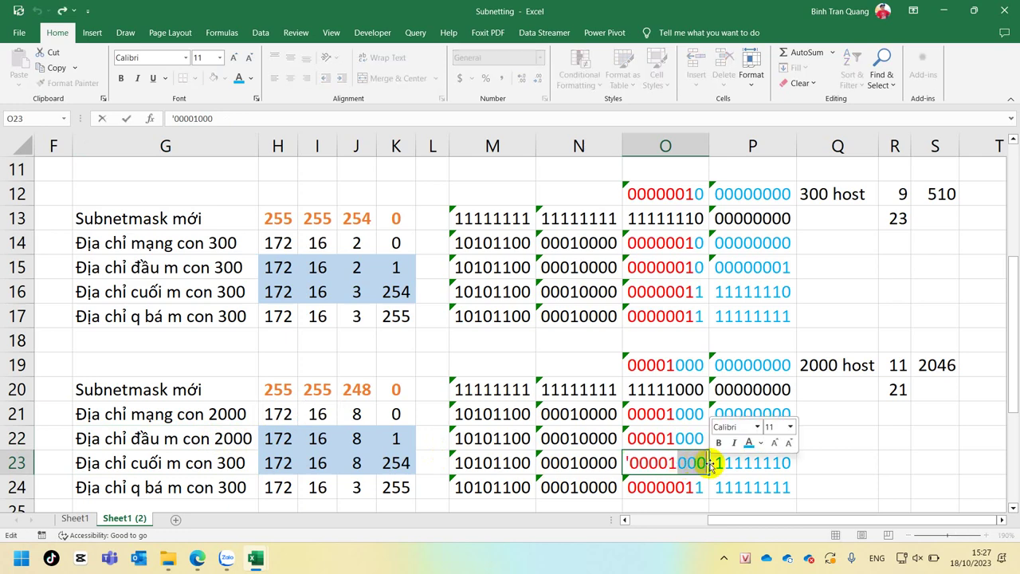
type("111")
key("Return")
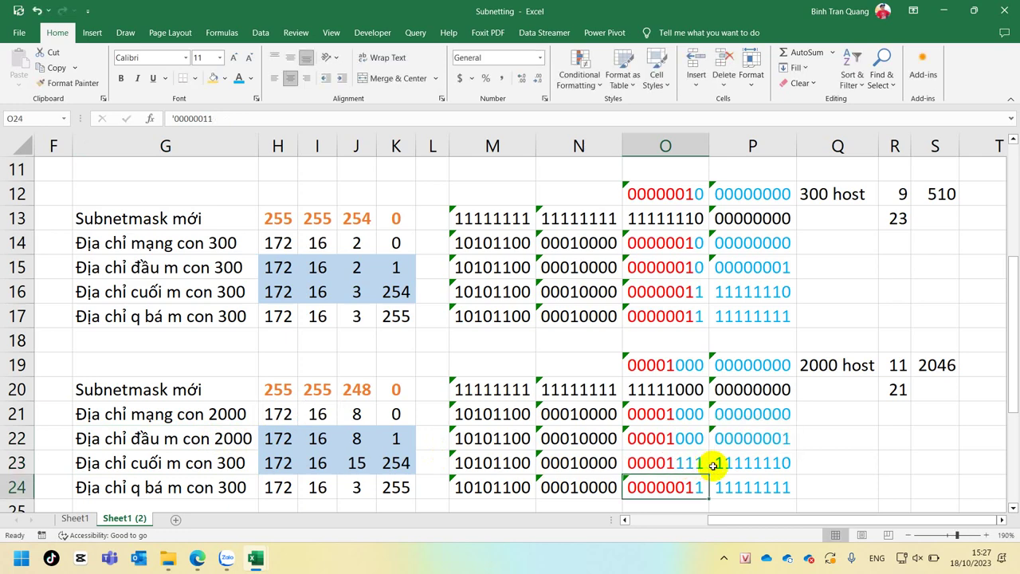
left_click(769, 463)
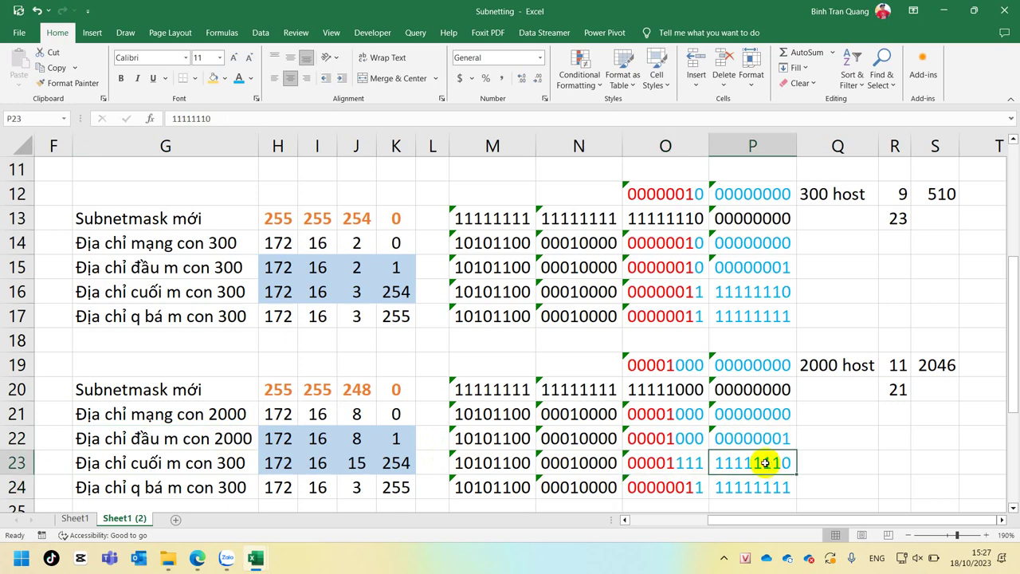
left_click(281, 465)
left_click_drag(281, 465, 408, 467)
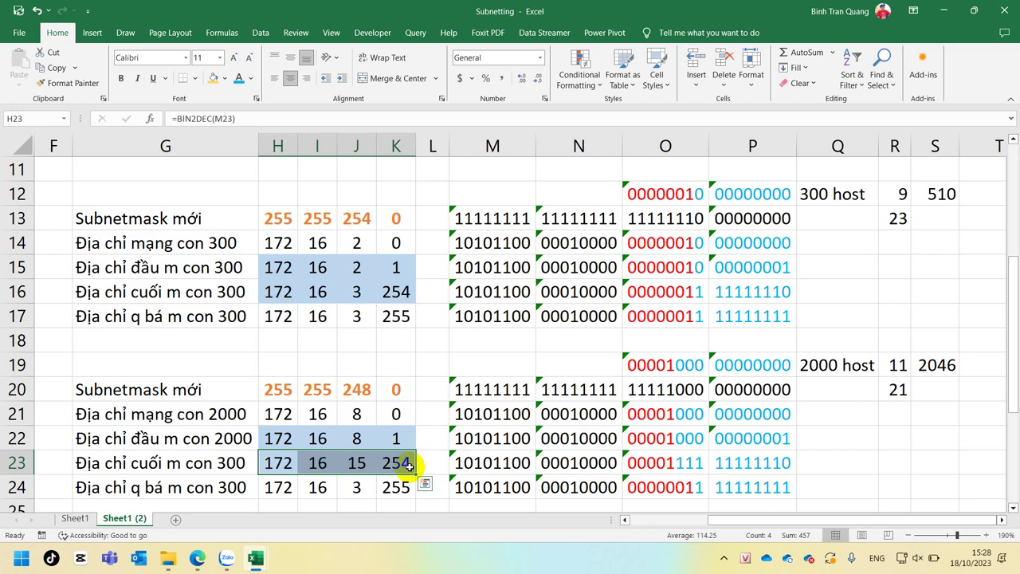
Change the last address label in G23 to "Địa chỉ cuối m con 2000"
left_click(228, 463)
double_click(218, 463)
left_click_drag(219, 463, 253, 460)
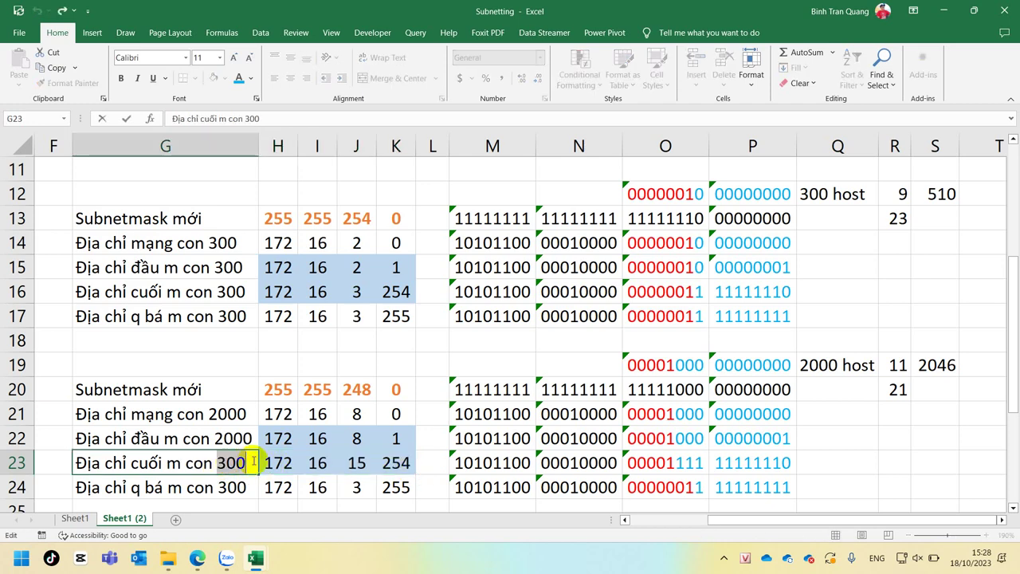
type("2000")
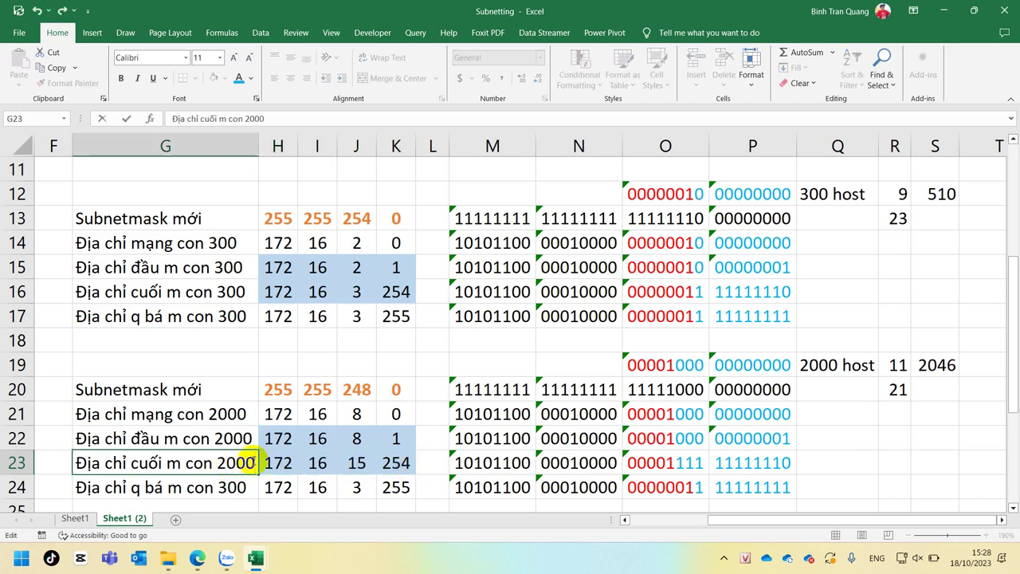
key("Return")
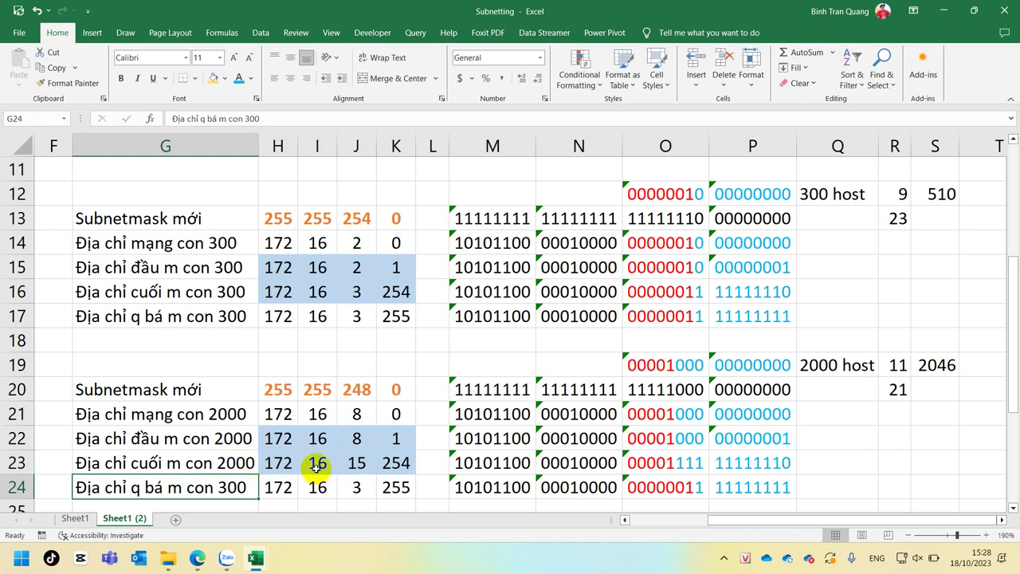
Fill the octet from O23 down into O24 and change the broadcast label in G24 to "Địa chỉ q bá m con 2000"
left_click(663, 488)
key("ctrl+d")
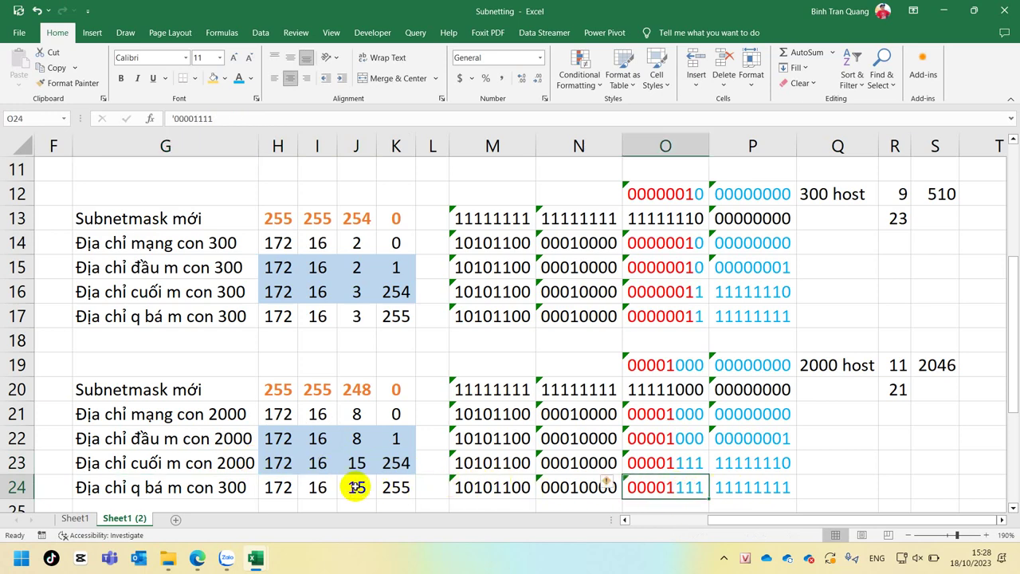
double_click(237, 487)
left_click_drag(217, 487, 298, 489)
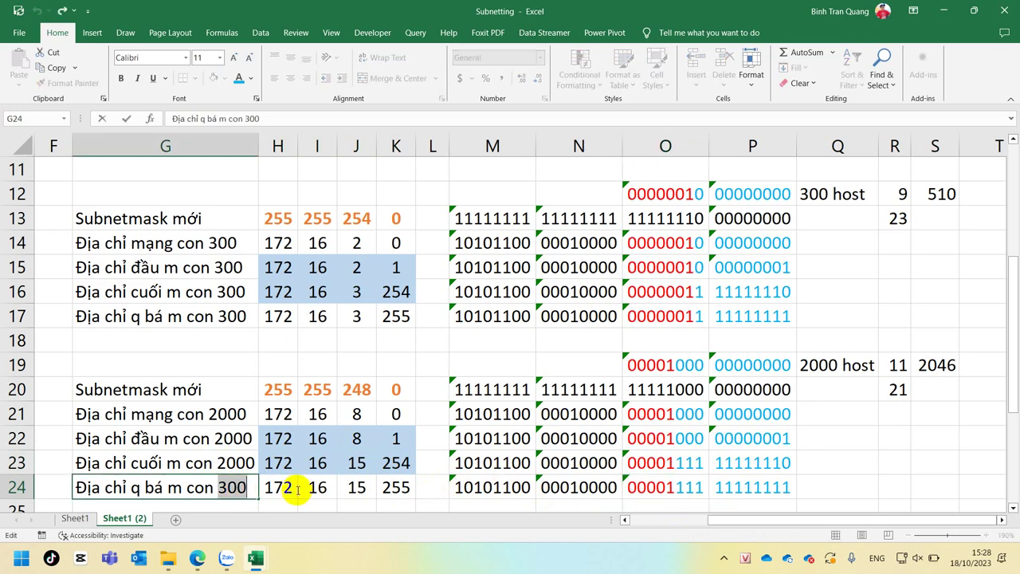
type("2000")
key("Return")
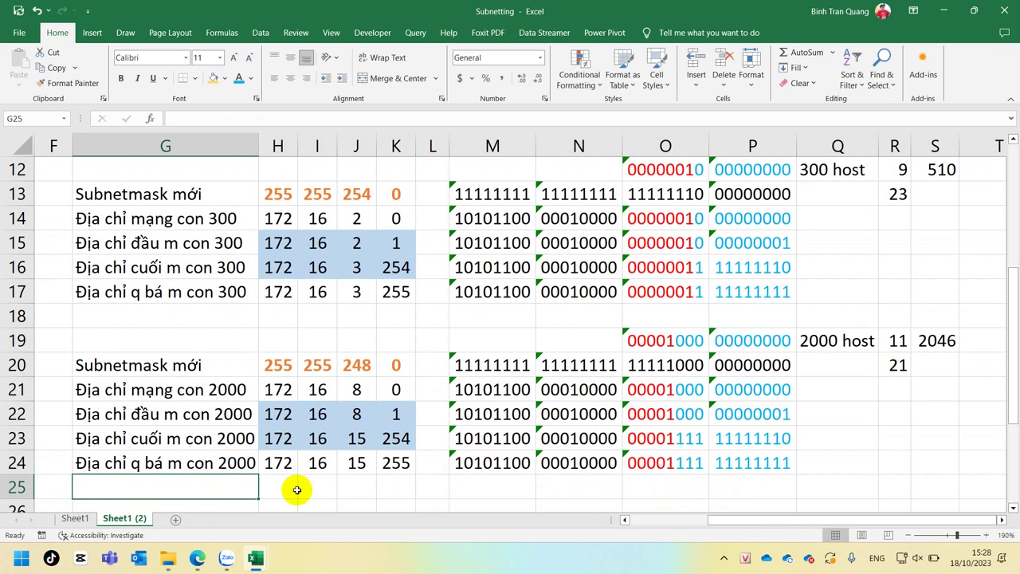
Switch to the Zalo photo to review the host requirements in the network diagram, and return to the Excel worksheet
left_click(761, 464)
left_click(863, 465)
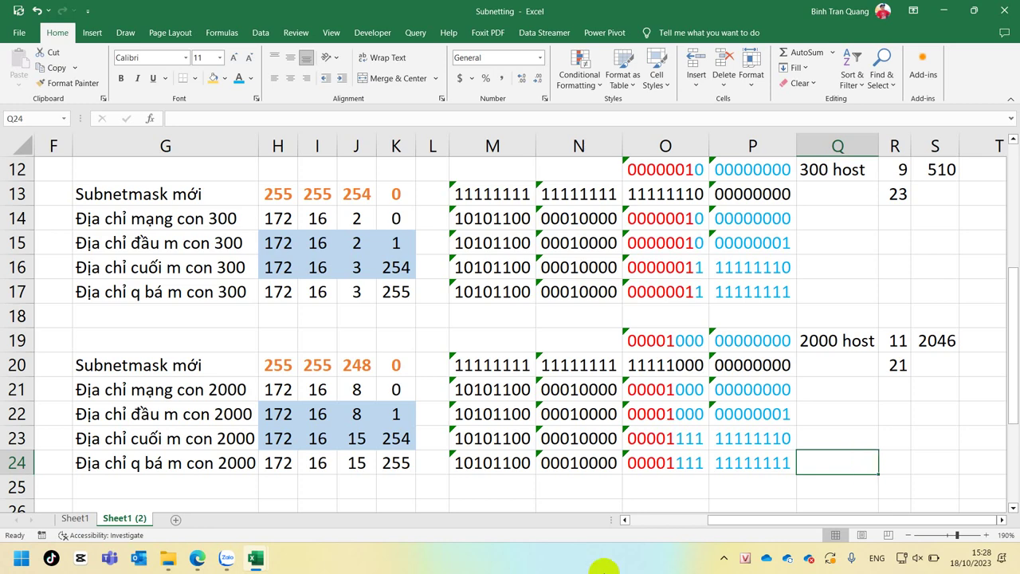
mouse_move(235, 561)
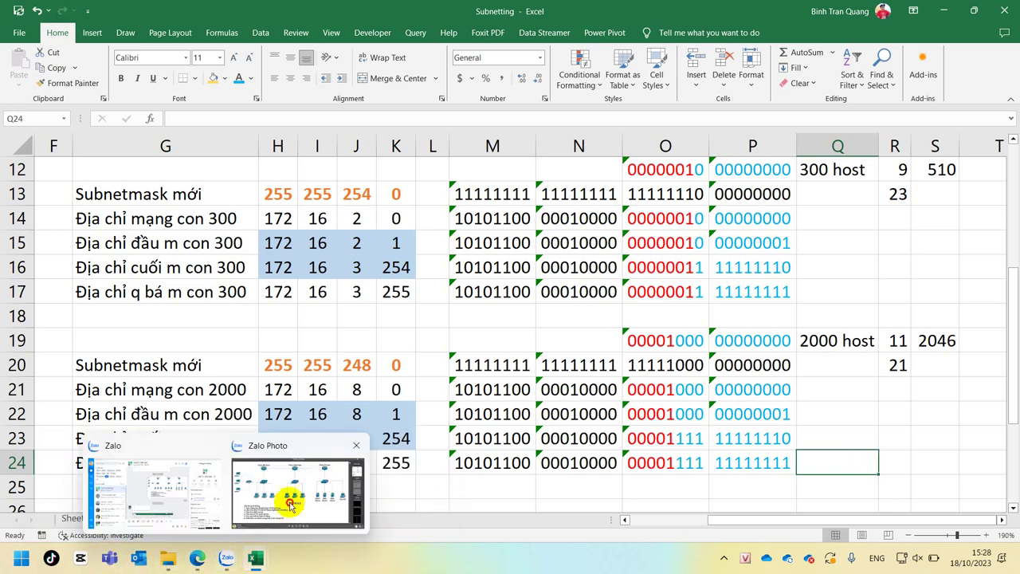
left_click(286, 507)
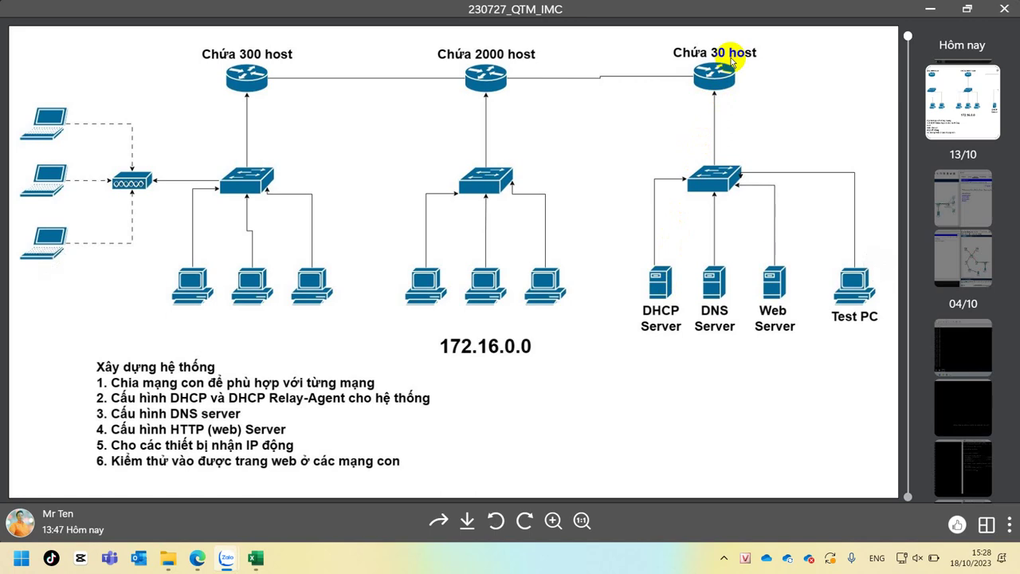
mouse_move(255, 557)
left_click(353, 518)
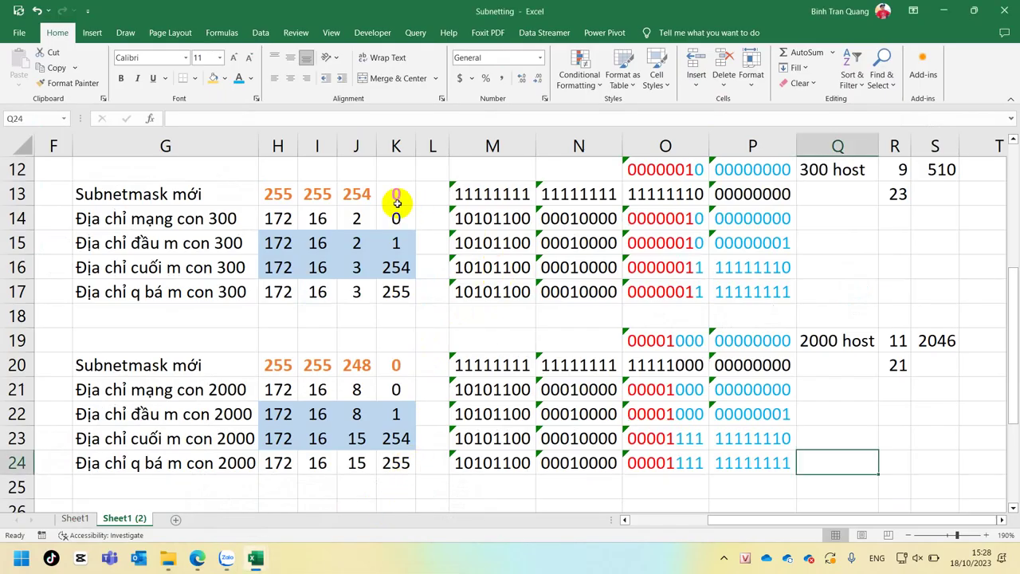
Review the 300-host and 30-host subnet masks and the 30-host address range in H8:K9, and compare with the Zalo network diagram
left_click_drag(267, 195, 358, 196)
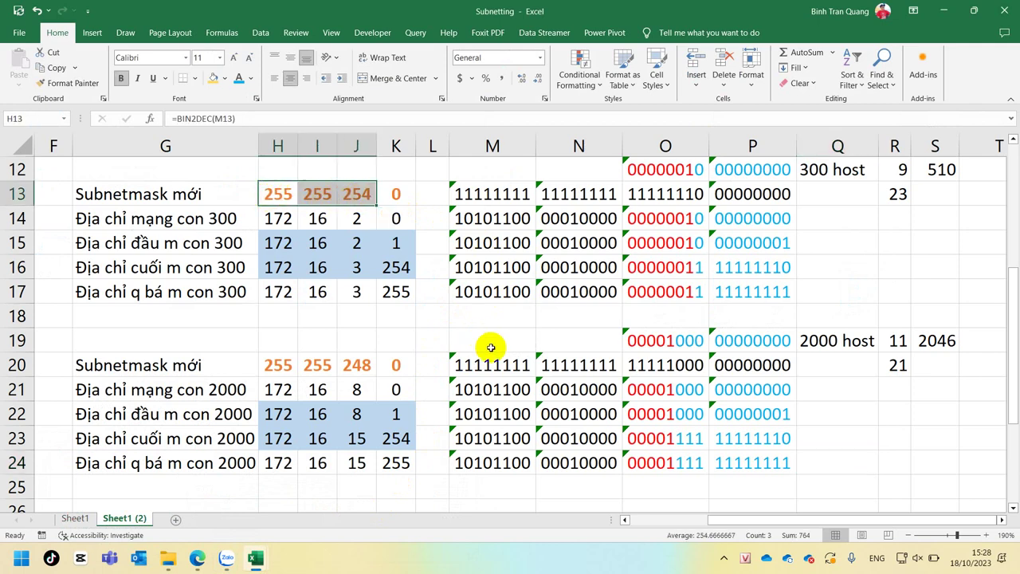
scroll(490, 346, "up", 4)
left_click_drag(276, 292, 389, 293)
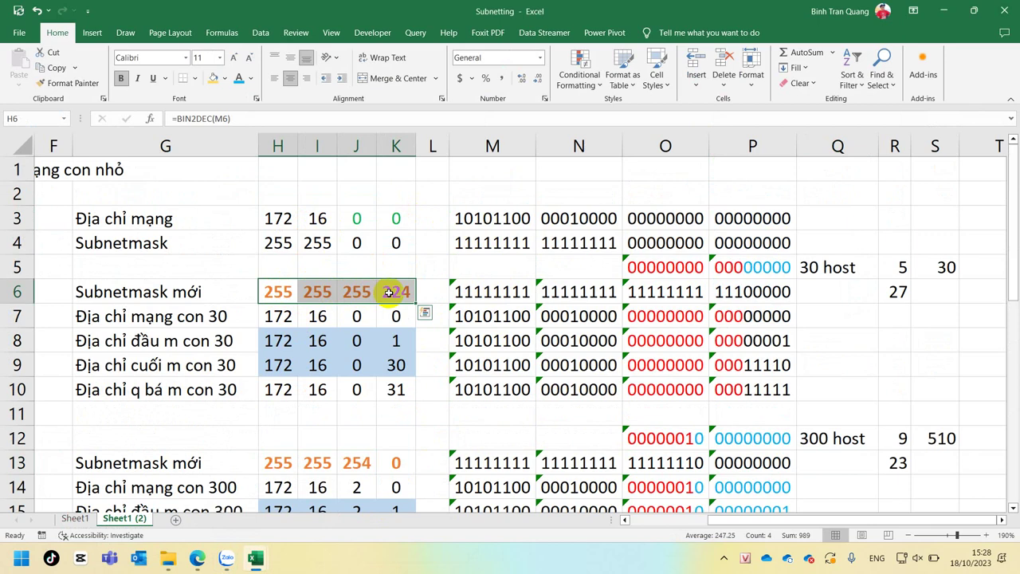
left_click_drag(278, 340, 385, 344)
left_click_drag(278, 365, 385, 365)
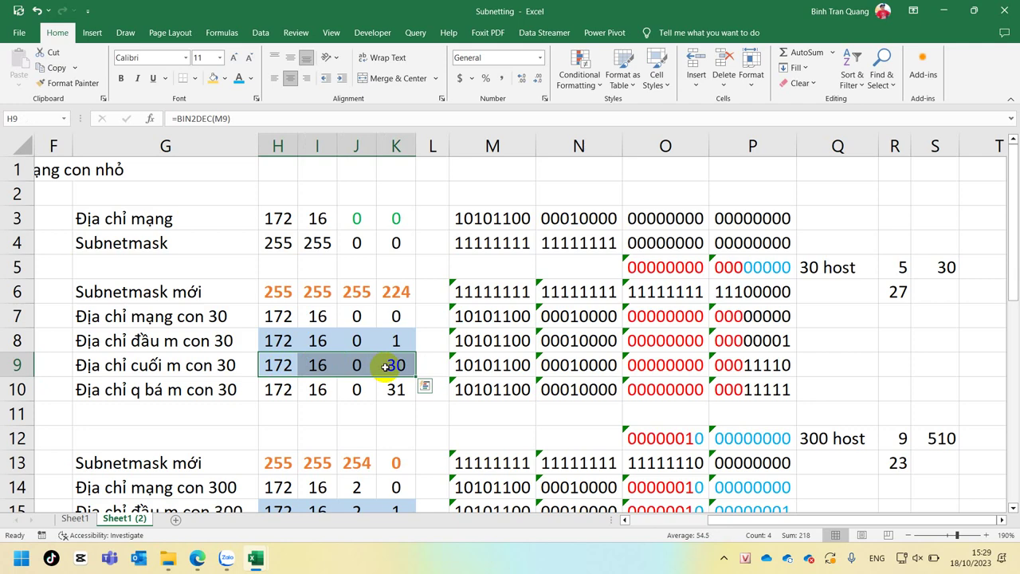
left_click_drag(396, 340, 396, 363)
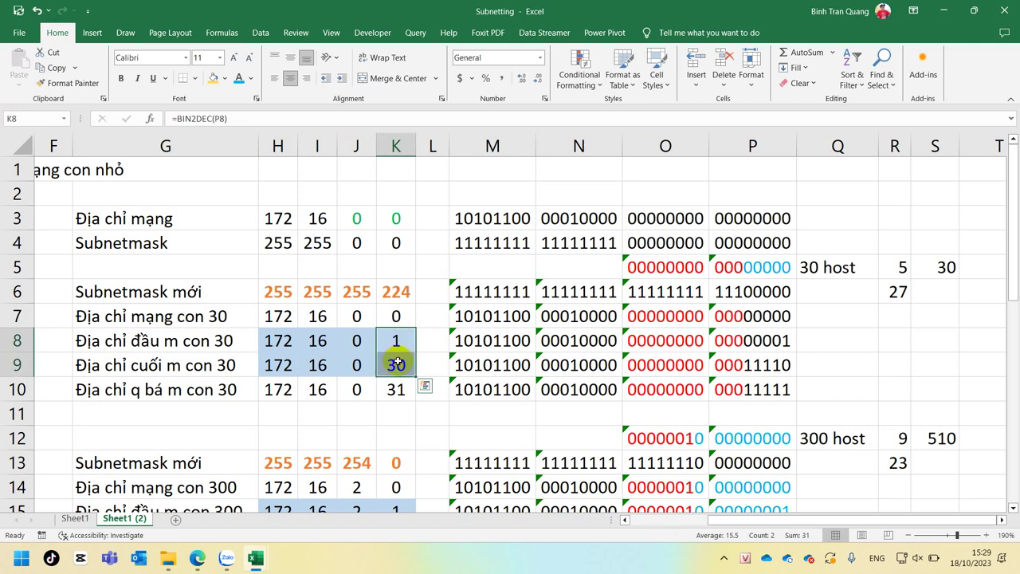
mouse_move(226, 558)
left_click(261, 516)
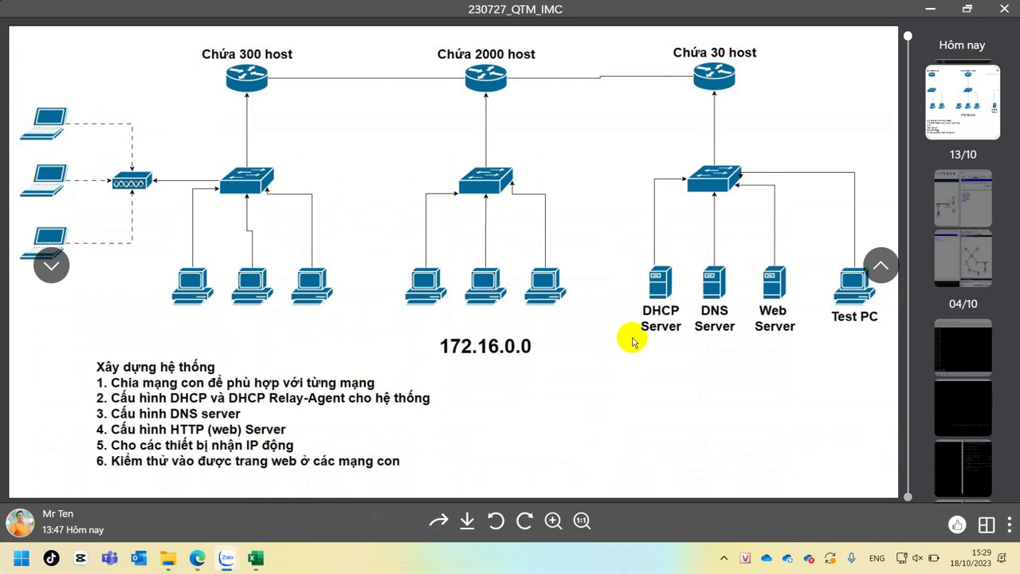